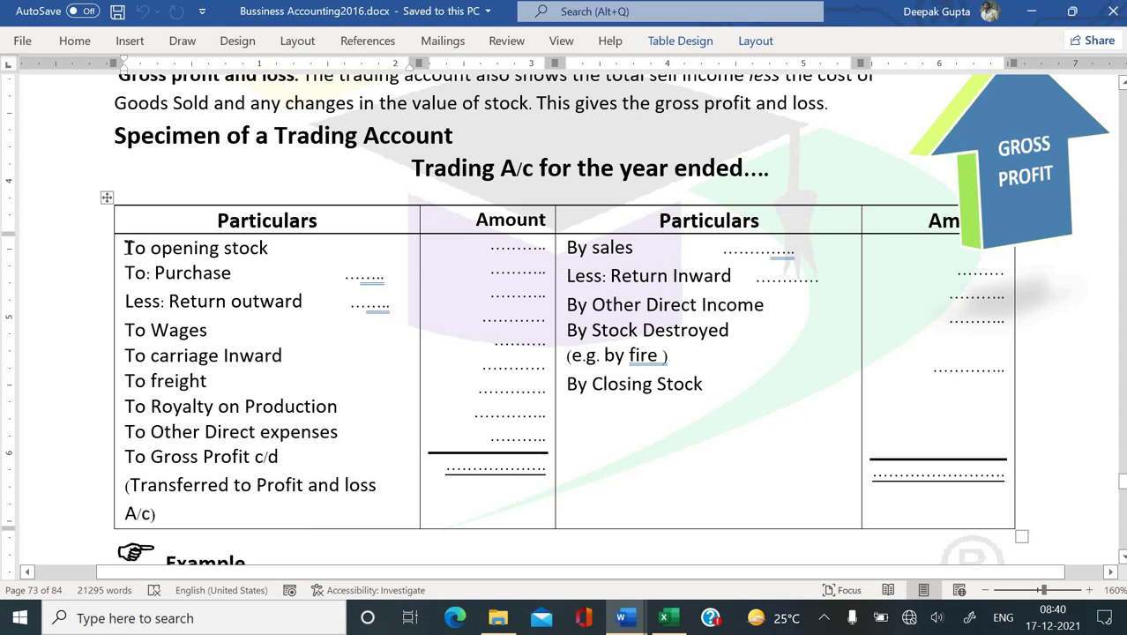
Step: Examine the debit and credit items in the specimen Trading Account table, from opening stock to sales
left_click_drag(129, 248, 256, 250)
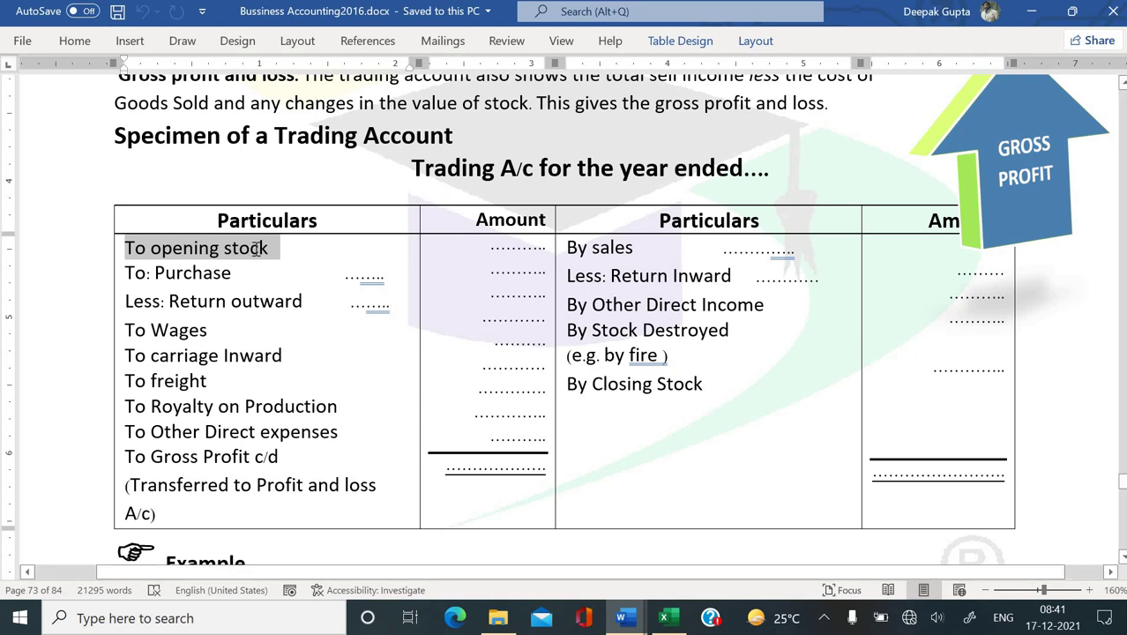
right_click(255, 248)
left_click(221, 250)
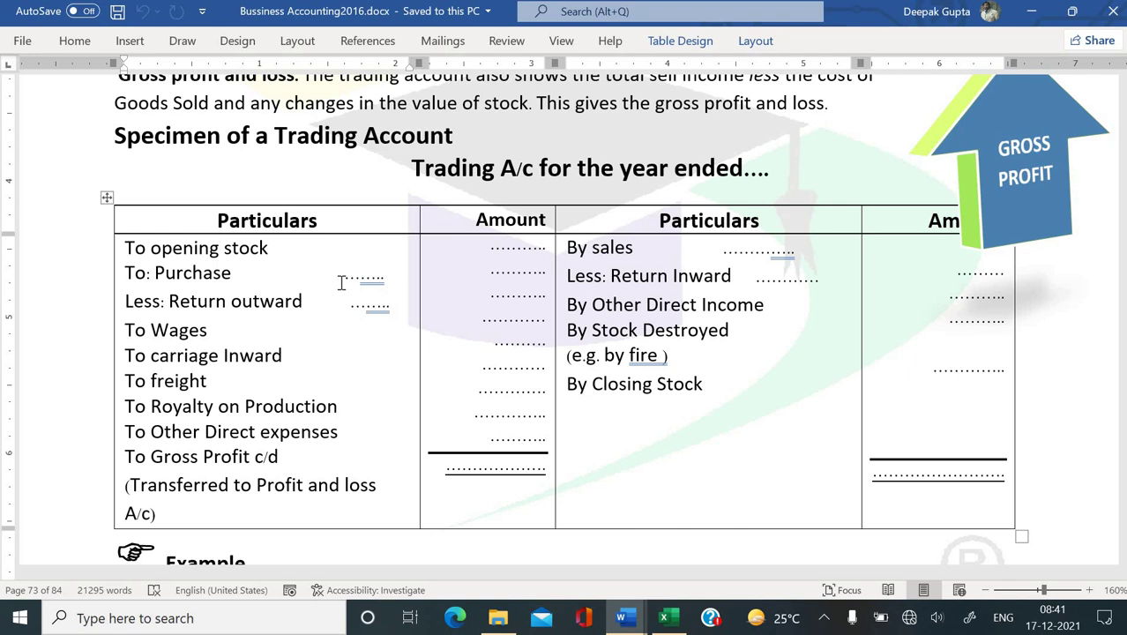
left_click(275, 300)
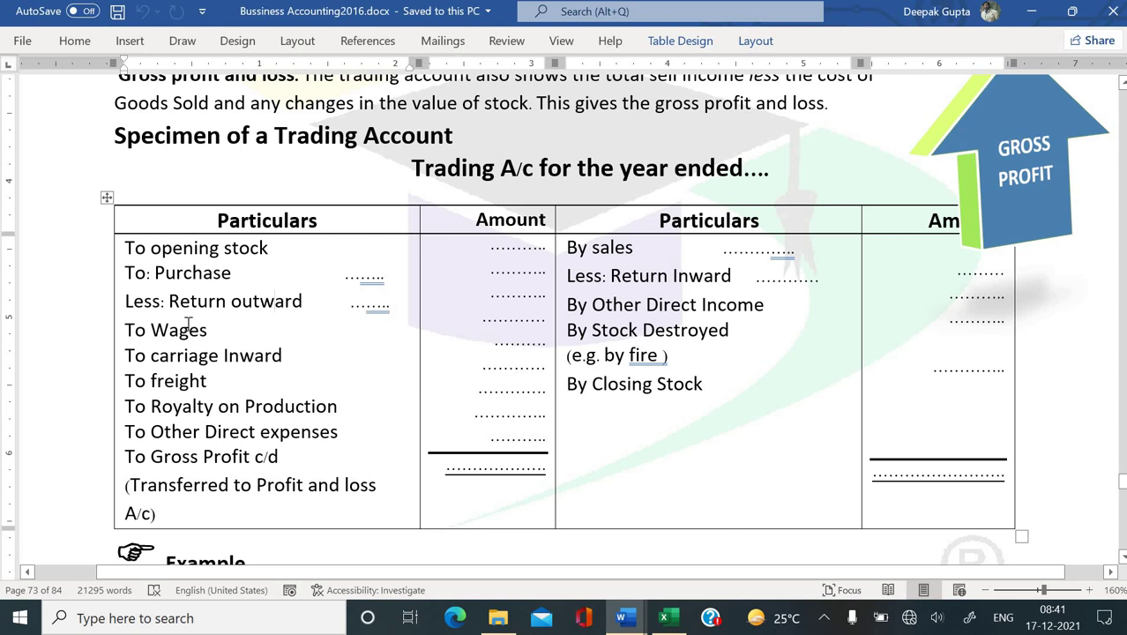
left_click(160, 337)
left_click(180, 381)
left_click(192, 405)
left_click(624, 248)
Step: Review the trading account example's listed details and compare them with its worked answer
scroll(661, 421, "down", 5)
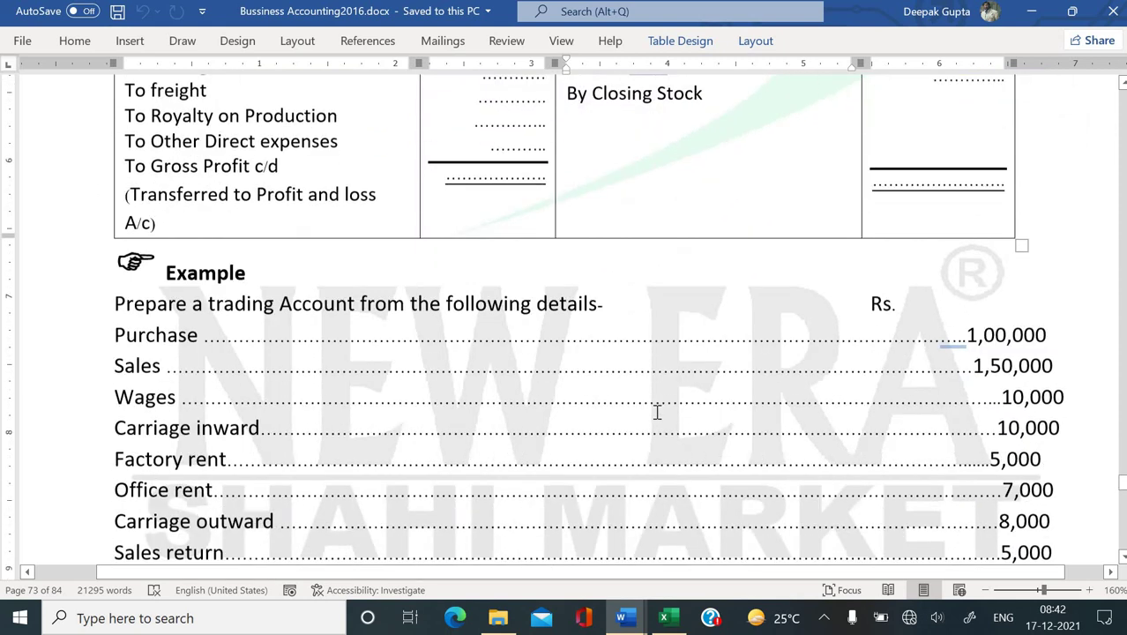
scroll(658, 413, "down", 2)
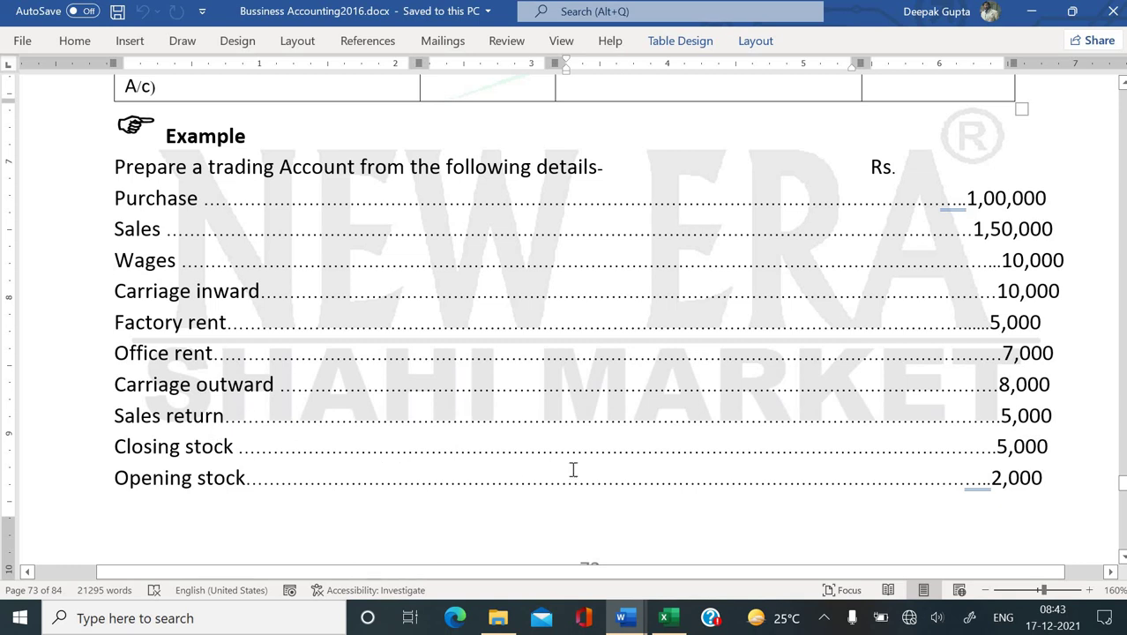
scroll(620, 480, "down", 10)
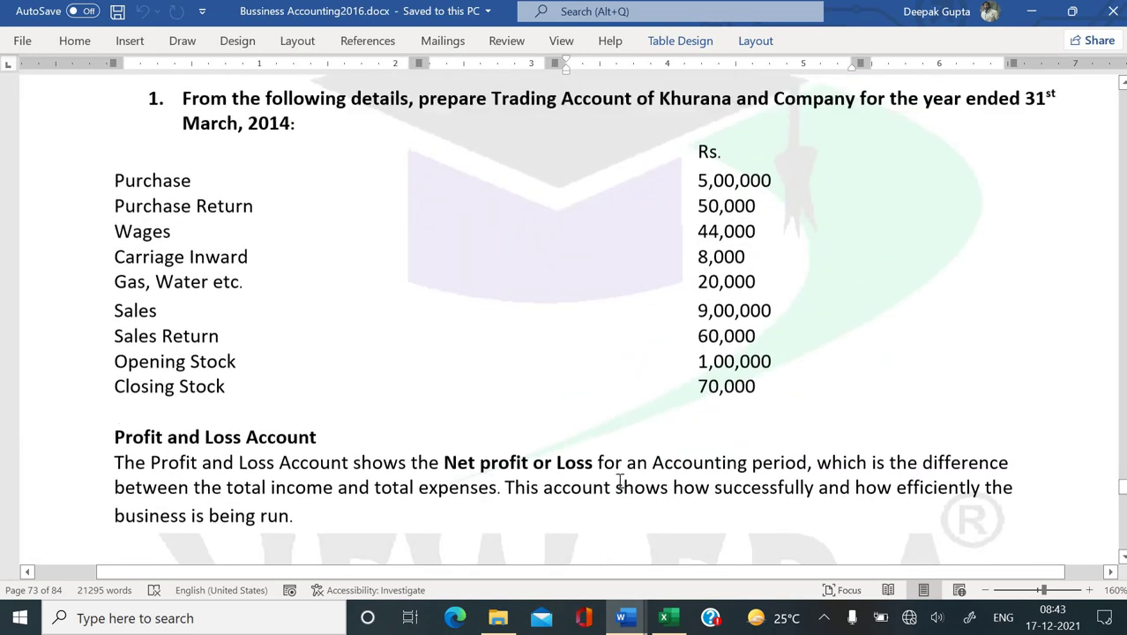
scroll(619, 480, "up", 2)
scroll(619, 480, "up", 5)
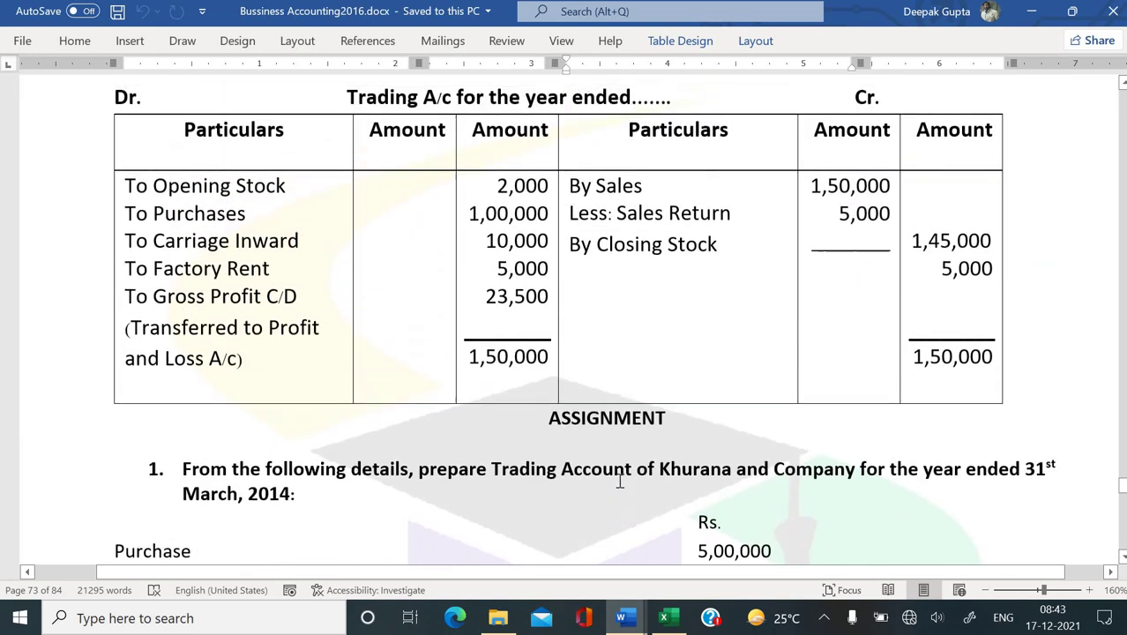
scroll(619, 480, "up", 1)
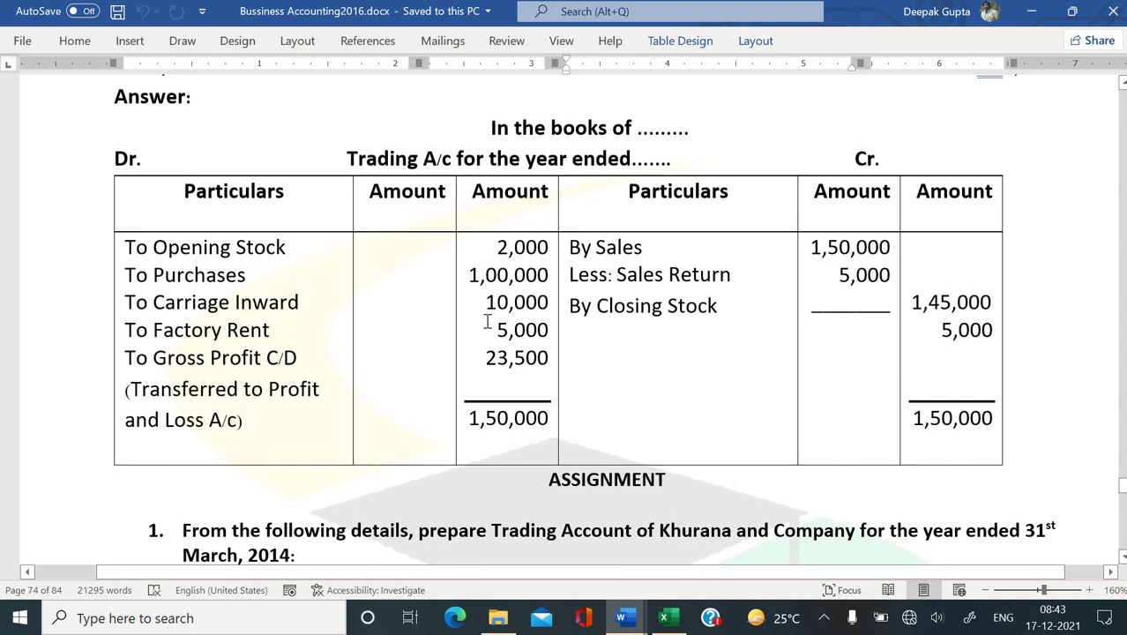
scroll(395, 323, "up", 9)
scroll(396, 318, "up", 3)
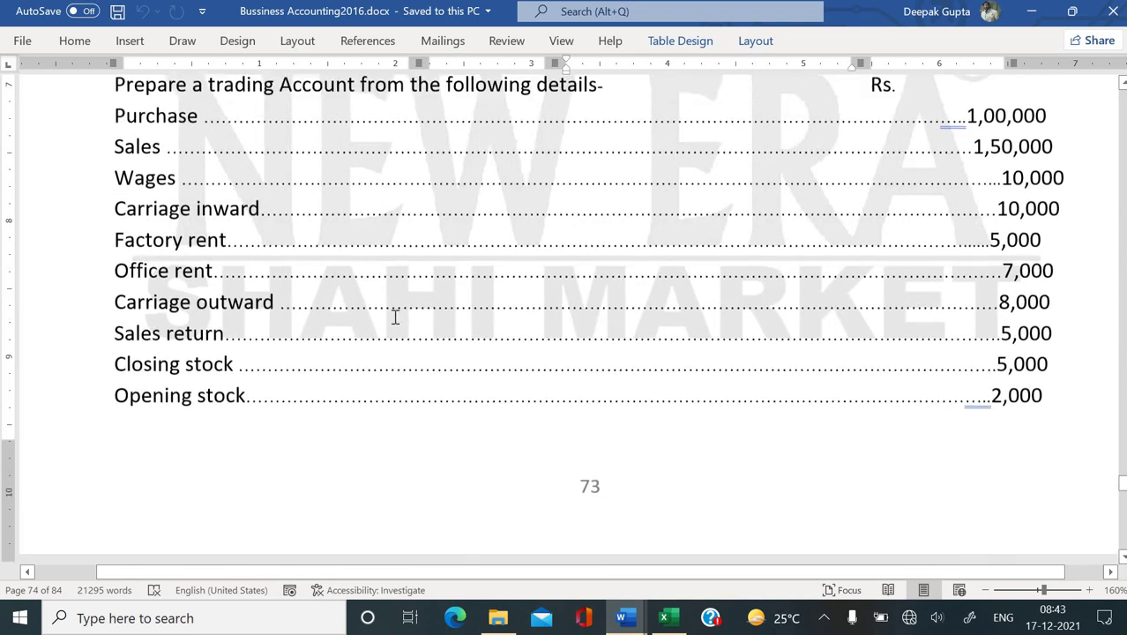
scroll(395, 320, "down", 3)
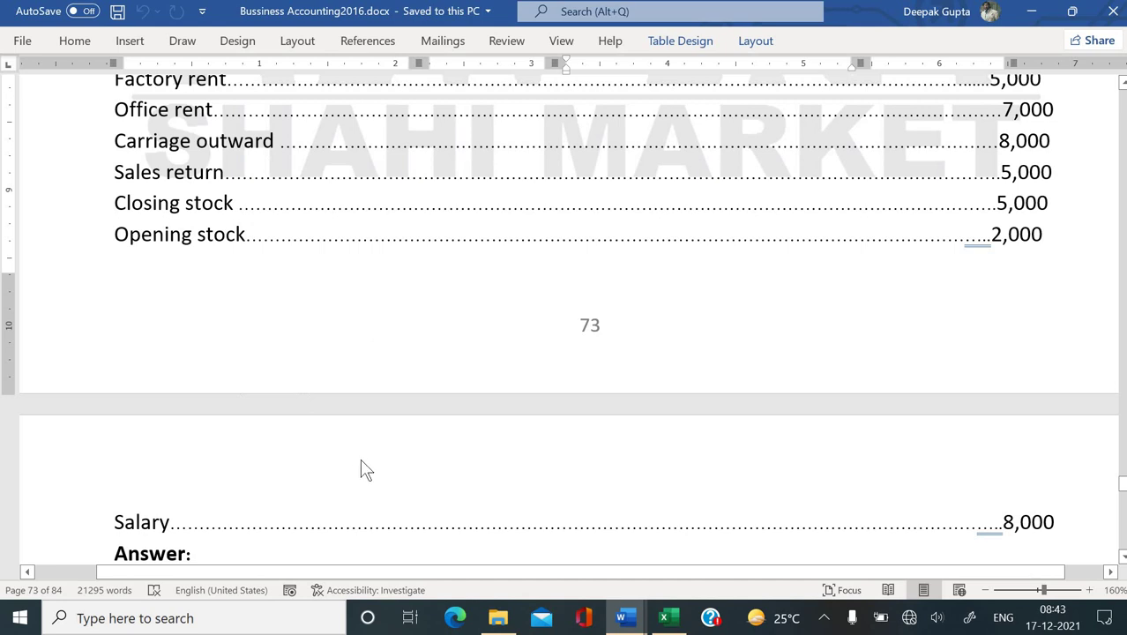
double_click(889, 513)
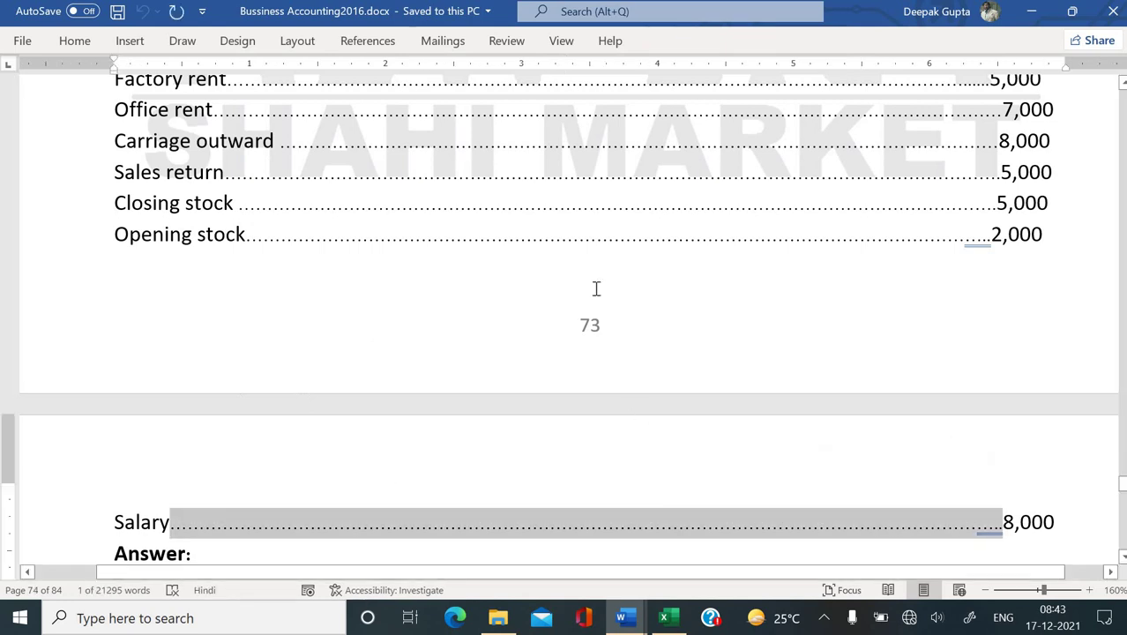
left_click(587, 234)
scroll(587, 233, "up", 5)
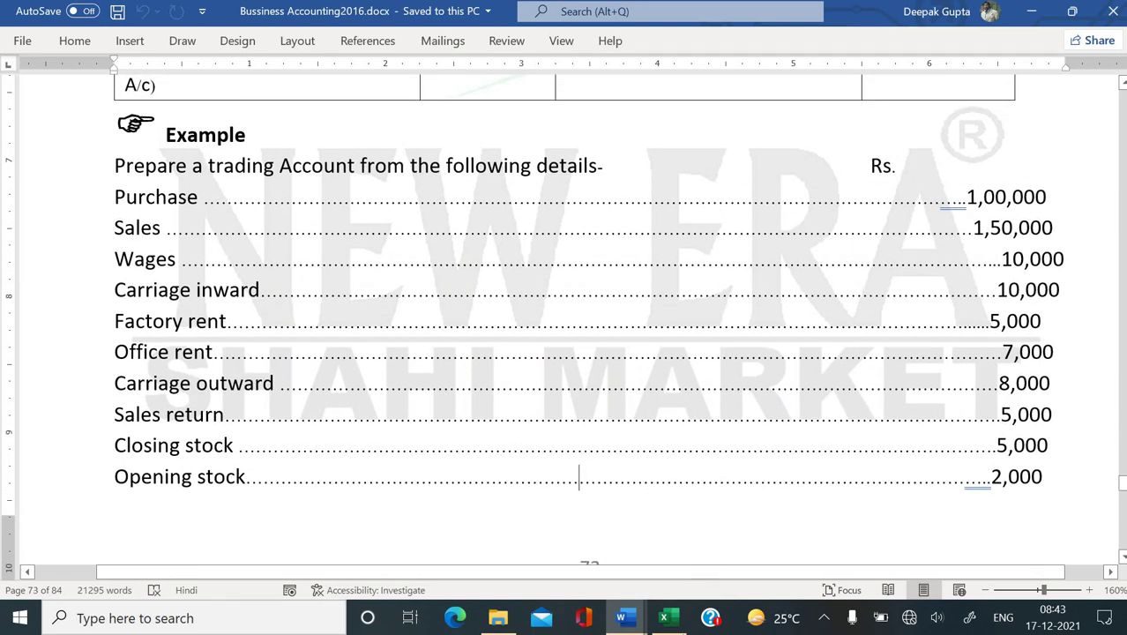
Step: Switch to the Excel workbook, add a new worksheet after TRAIL BALANCE, and open the existing final account on Sheet1
left_click(668, 618)
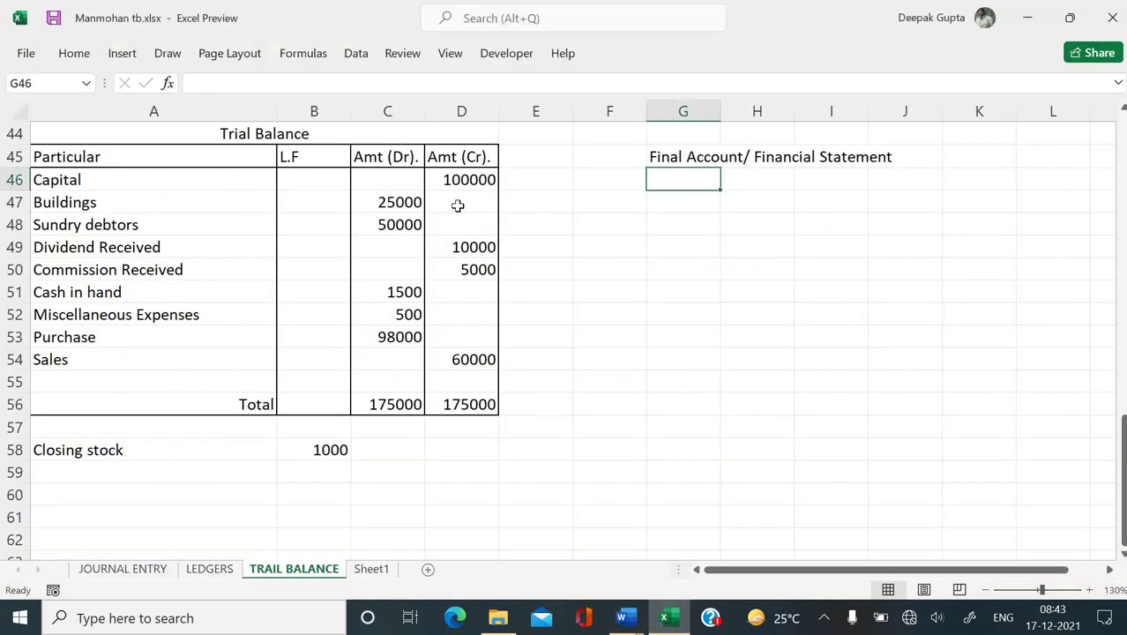
scroll(609, 355, "down", 2)
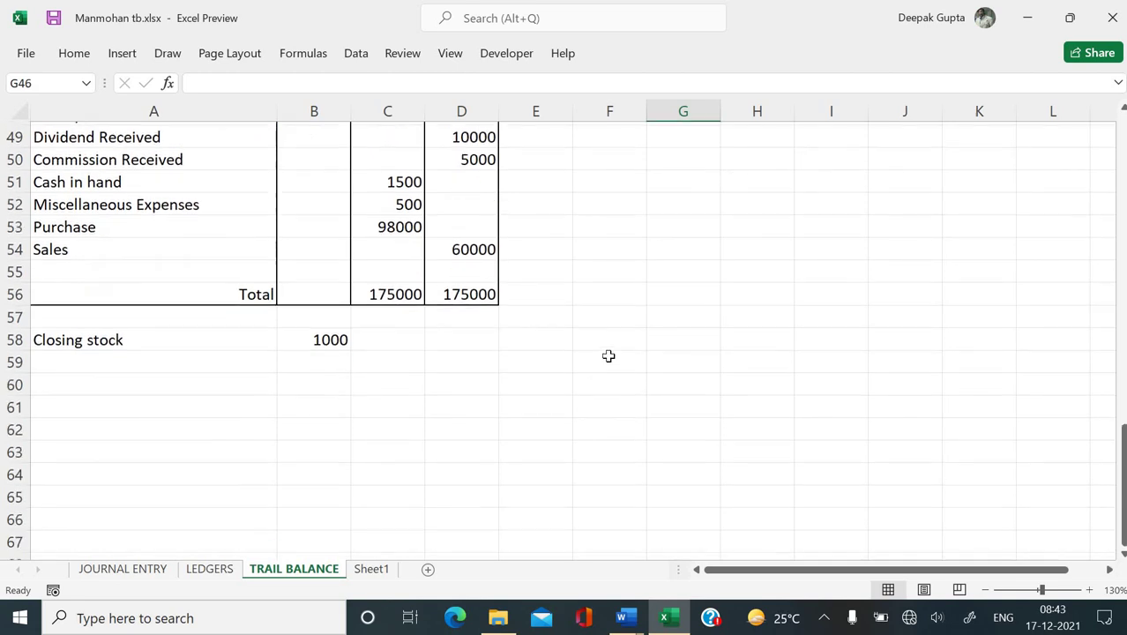
left_click(429, 570)
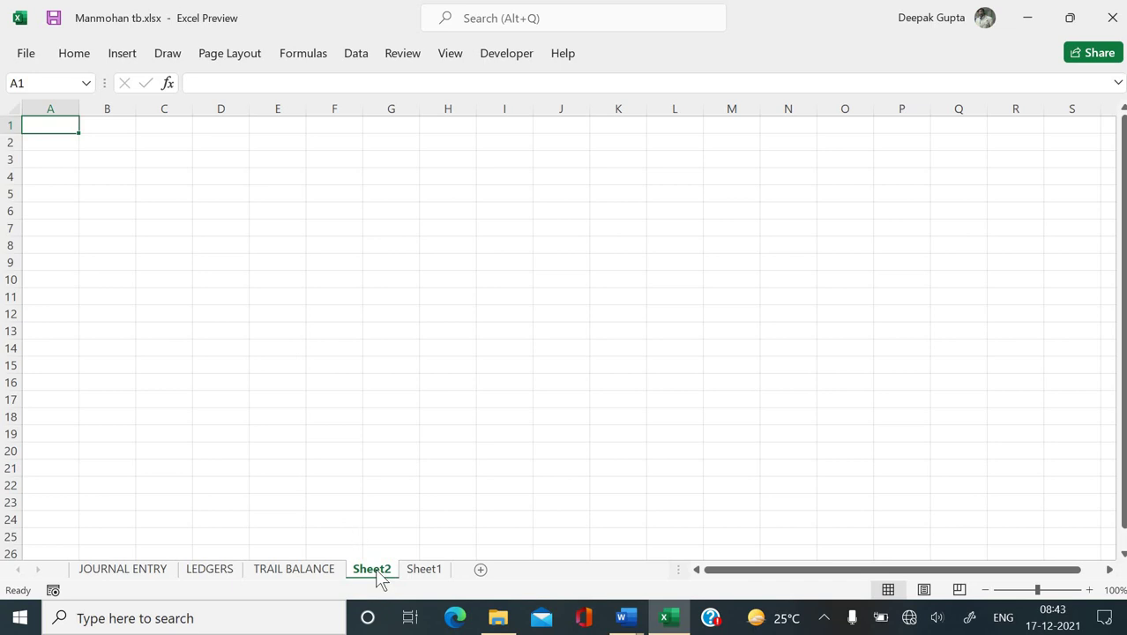
left_click(422, 571)
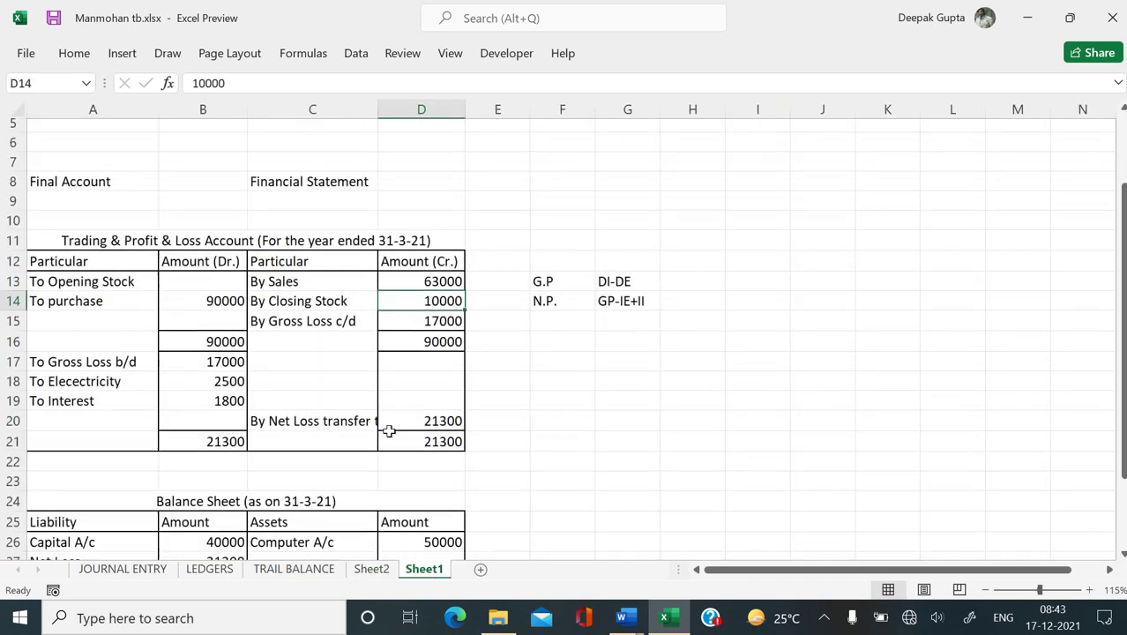
scroll(388, 428, "down", 1)
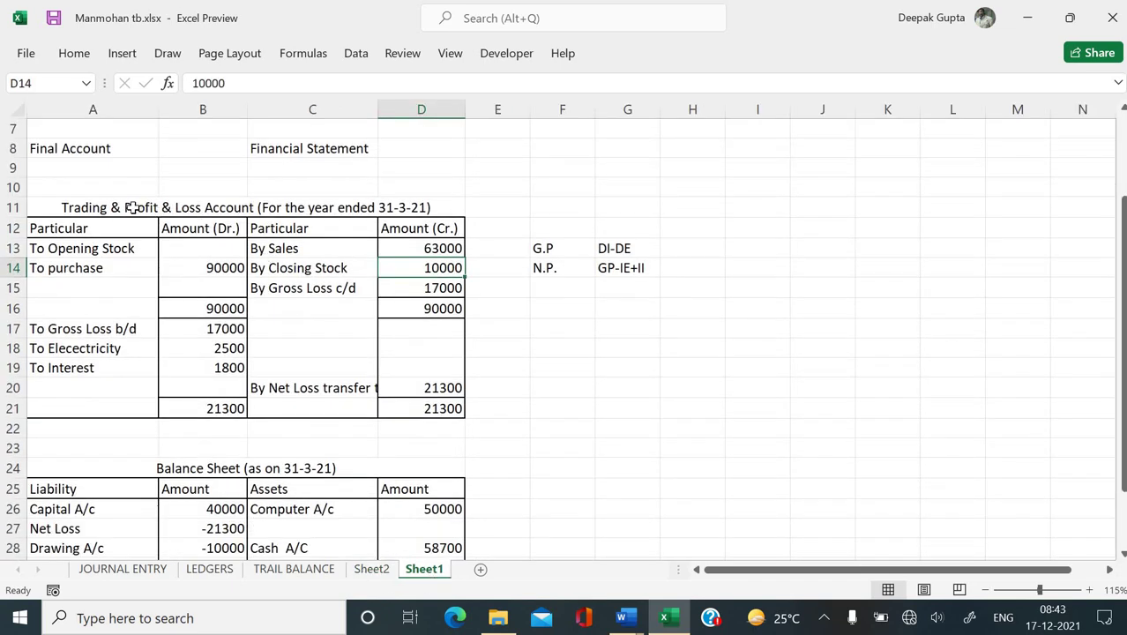
left_click_drag(134, 212, 158, 303)
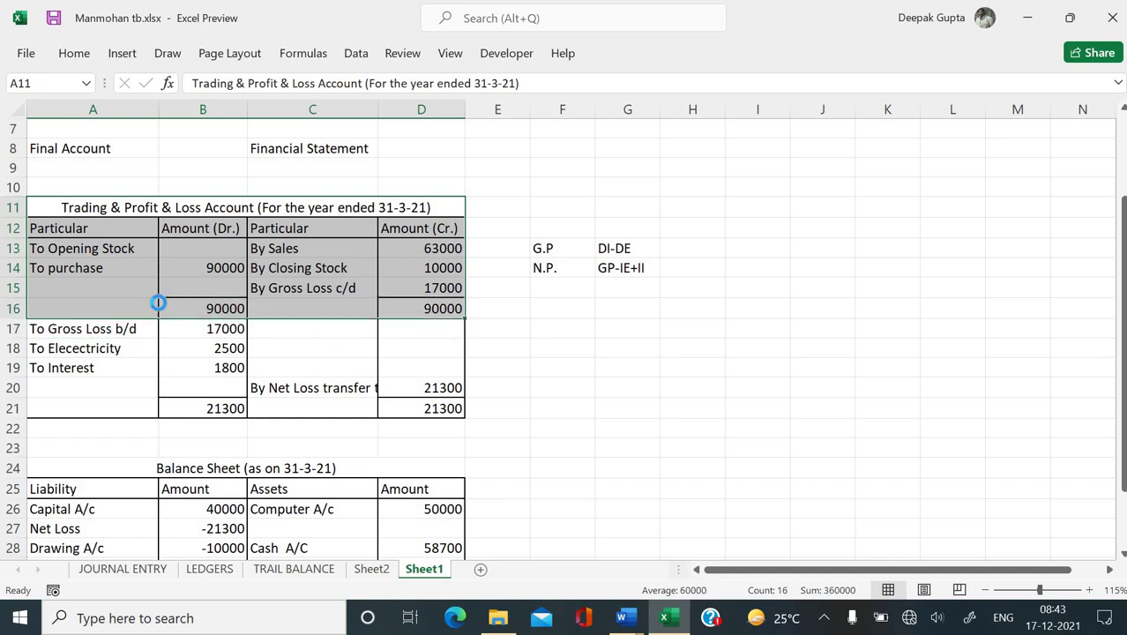
key("ctrl+c")
scroll(158, 302, "down", 9)
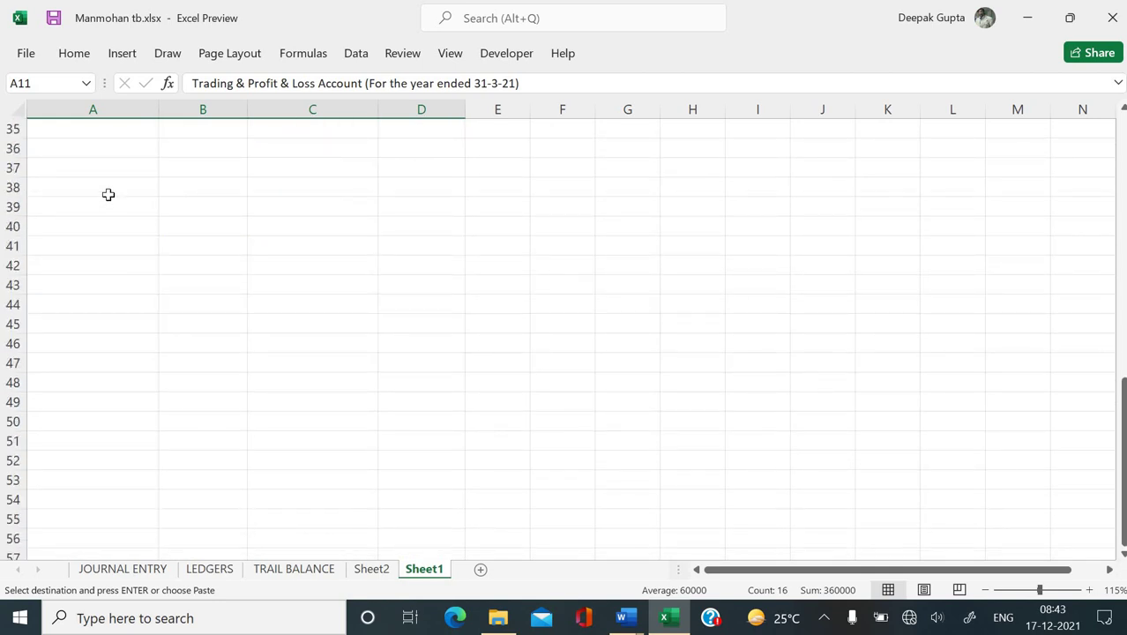
left_click(127, 183)
left_click(127, 163)
key("Escape")
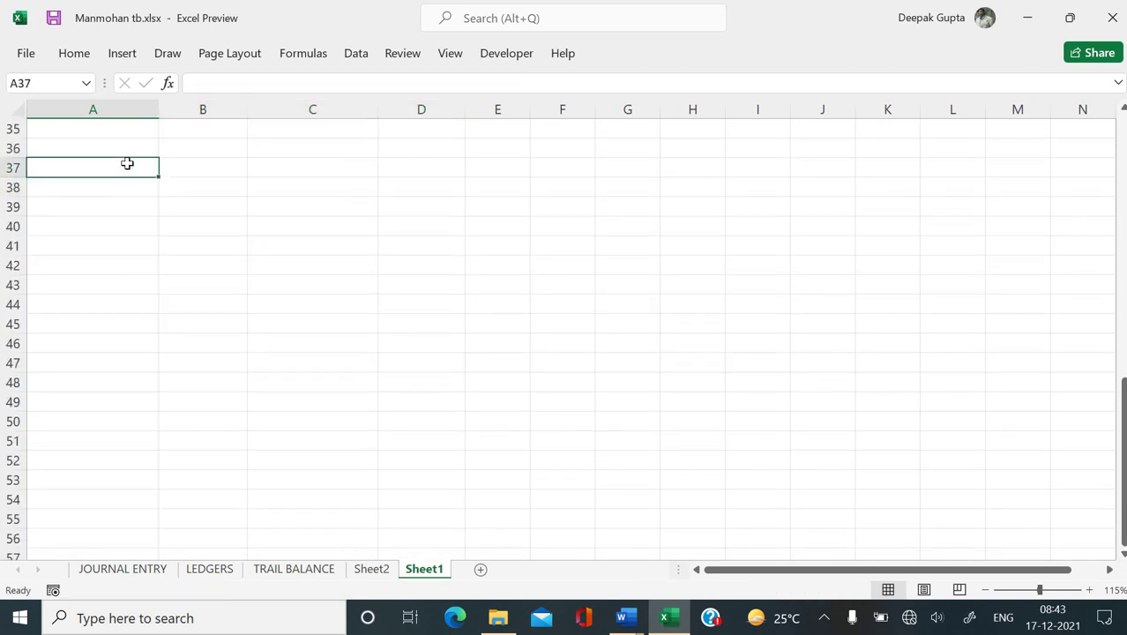
Step: Enter the title "Trading A/c (For the year ended 31-3-3121)" in cell A37 of Sheet1
type("Tr")
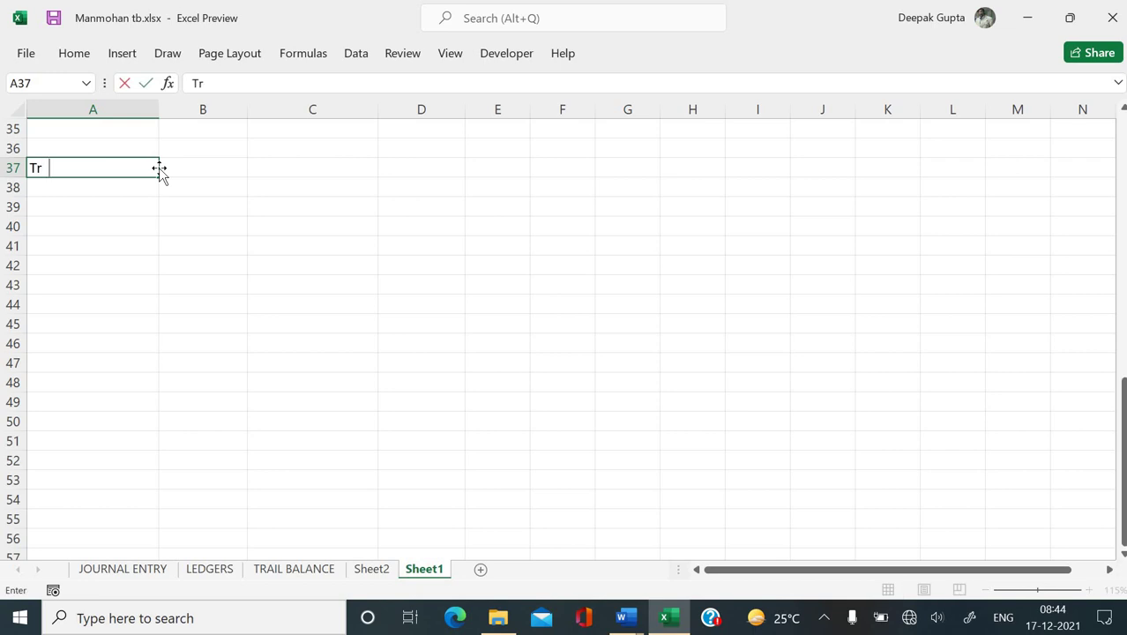
type("ading A")
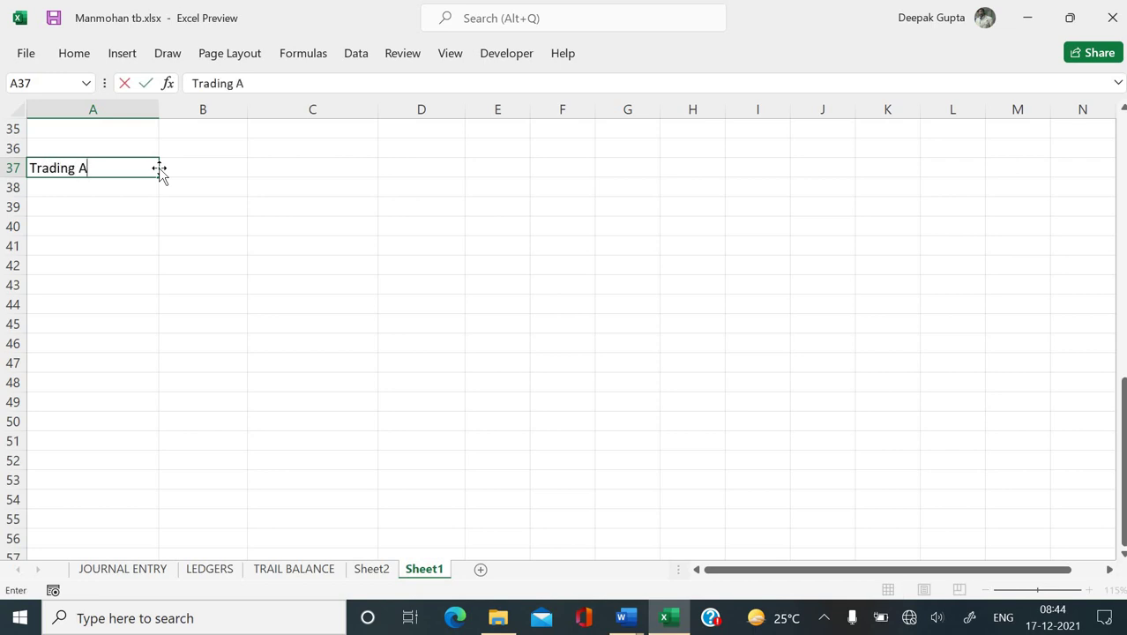
type("/c (For the year en")
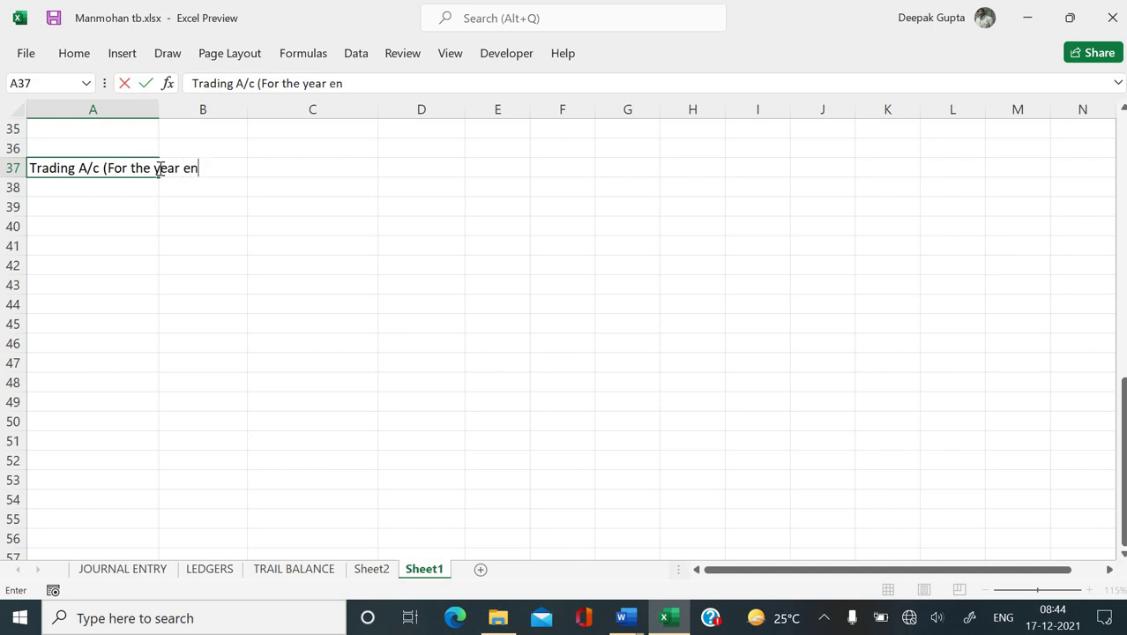
type("ded 31-3-31")
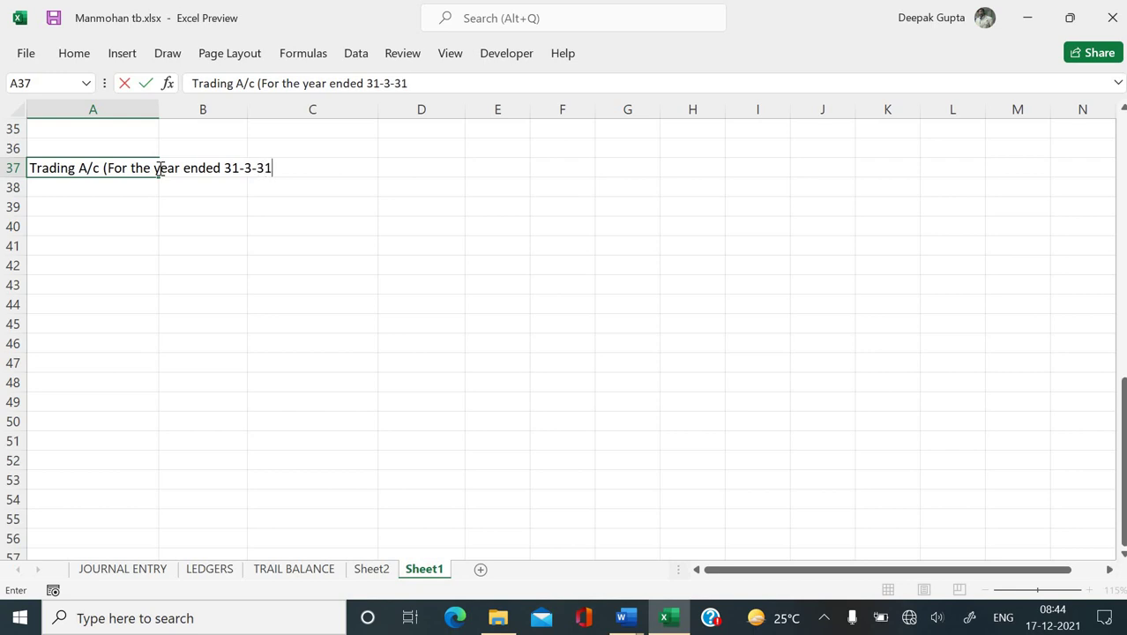
type("21)")
key("Return")
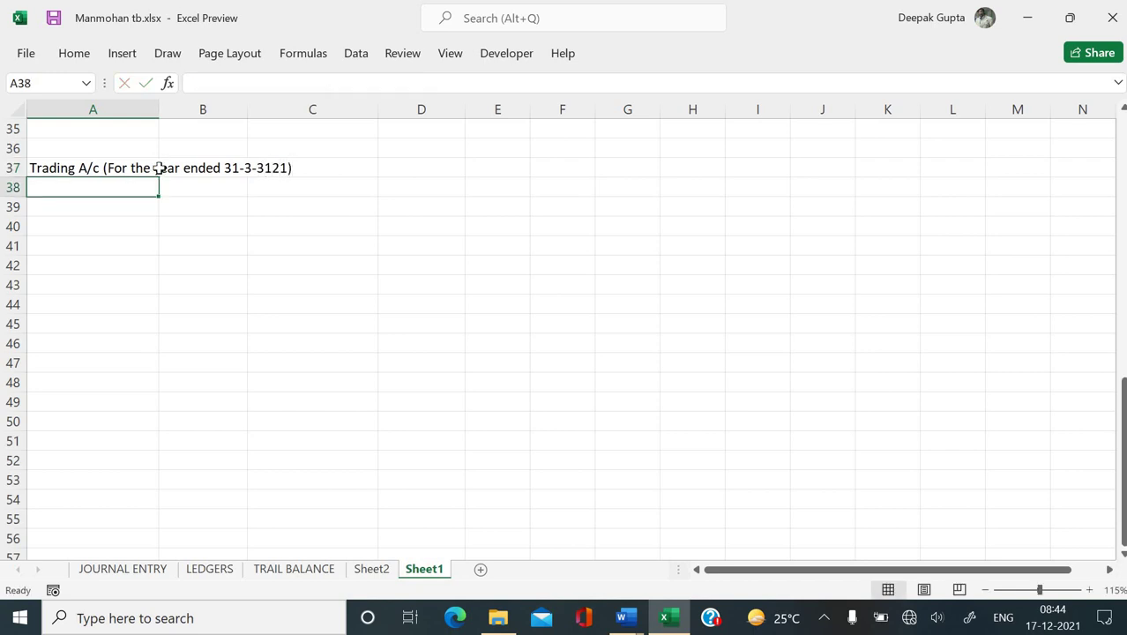
left_click_drag(89, 169, 396, 173)
Step: Enter the debit-side headings "Particular" in A38 and "Amount (Dr.)" in B38
left_click(132, 192)
type("Parti")
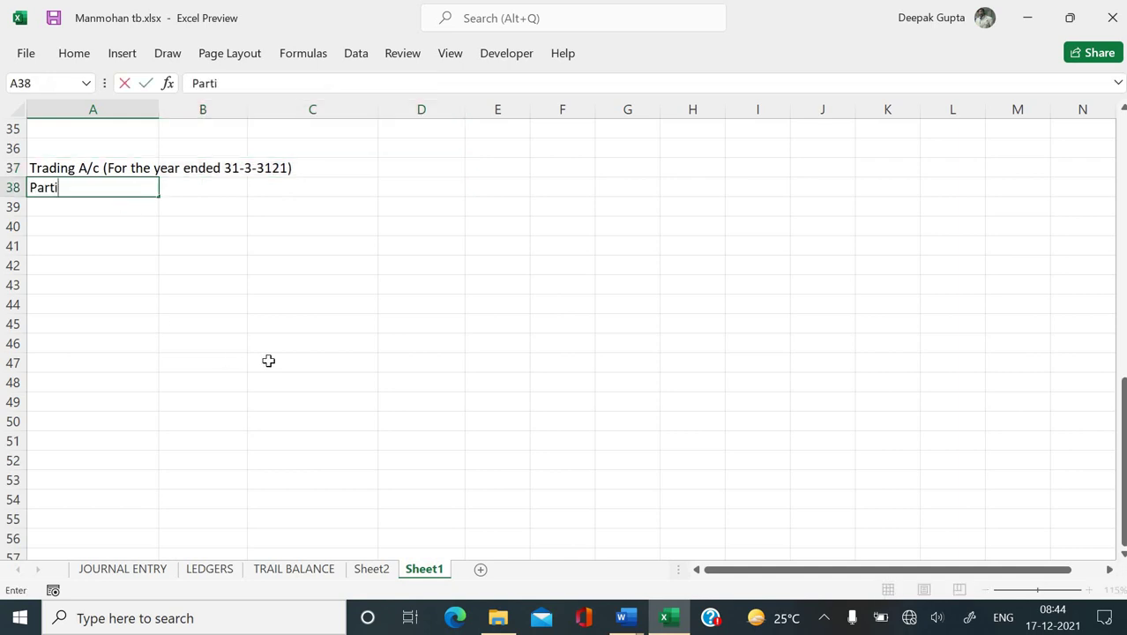
type("cular")
key("Return")
key("Up")
key("Right")
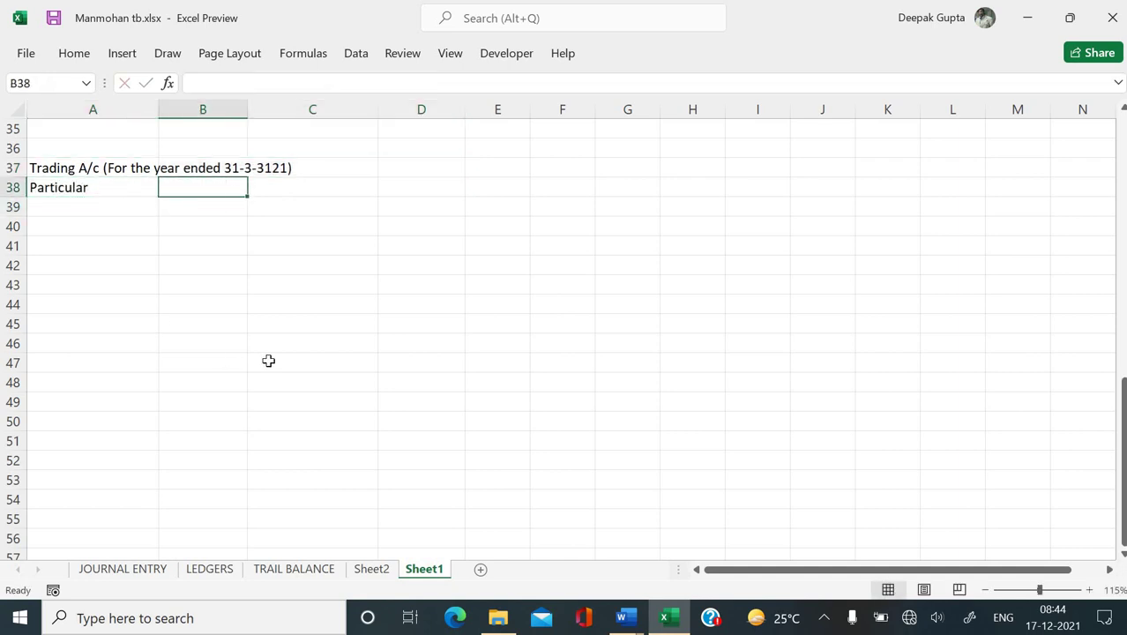
type("Amount")
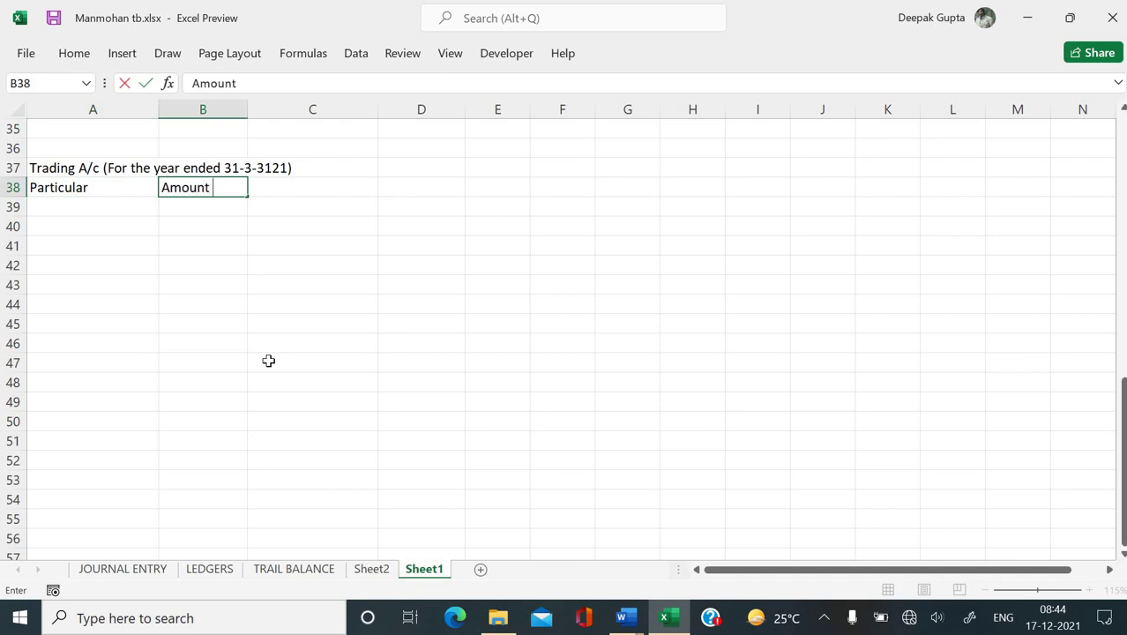
type(" (Dr.)")
key("Return")
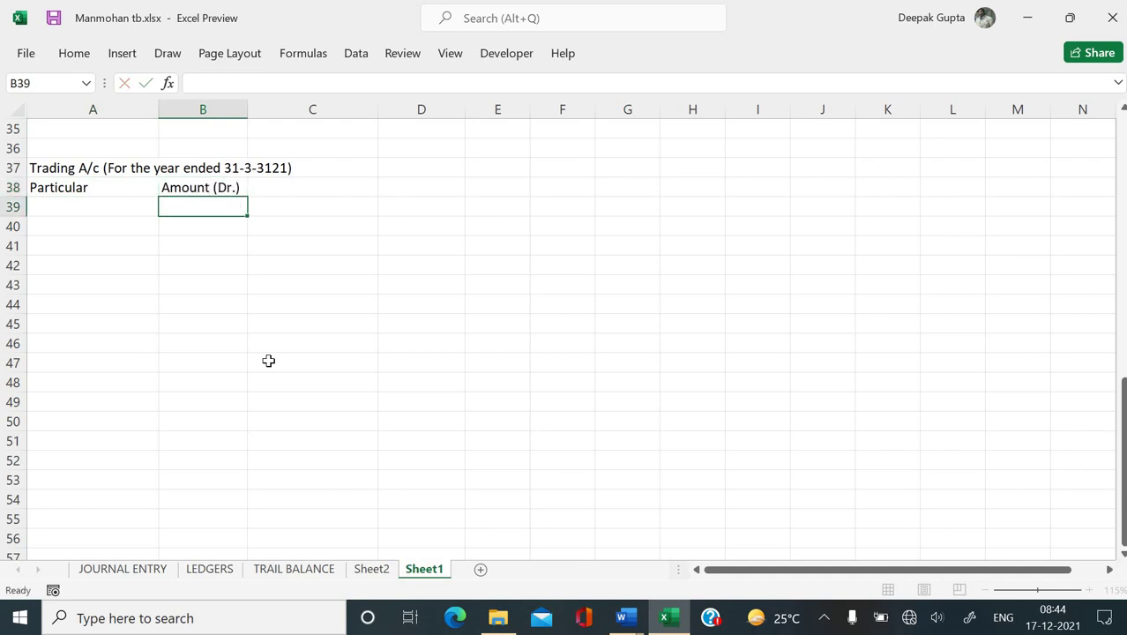
Step: Fill C38 with a formula referencing the Particular heading in A38, and enter "Amount (Cr.)" in D38
key("Up")
key("Right")
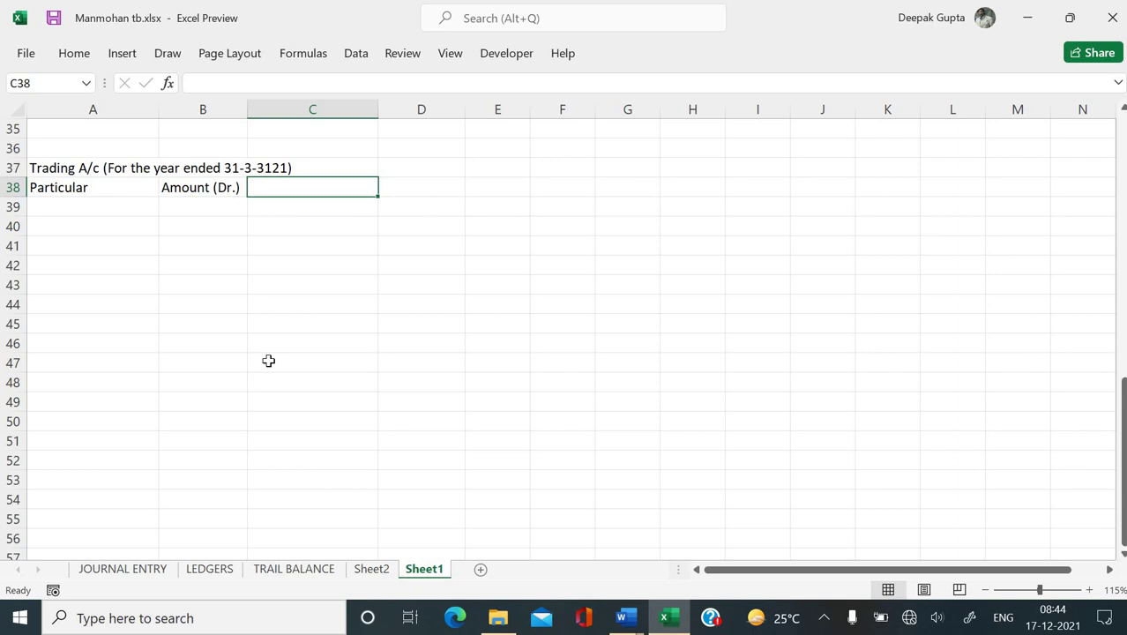
type("=")
key("Left")
key("Left")
key("Return")
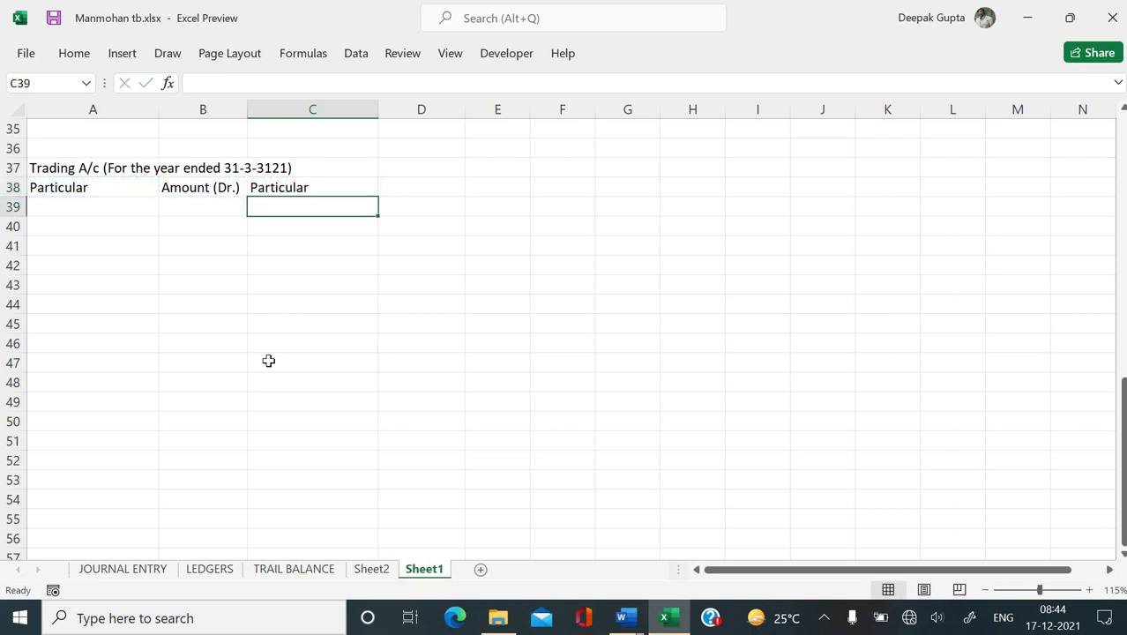
key("Up")
key("Right")
type("Am")
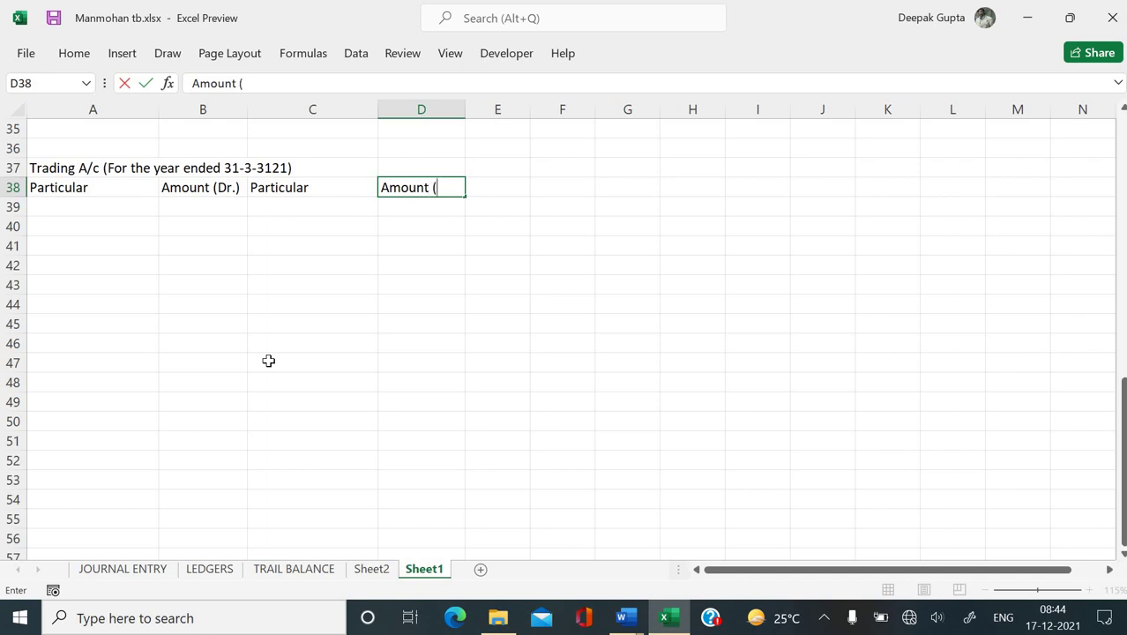
key("Return")
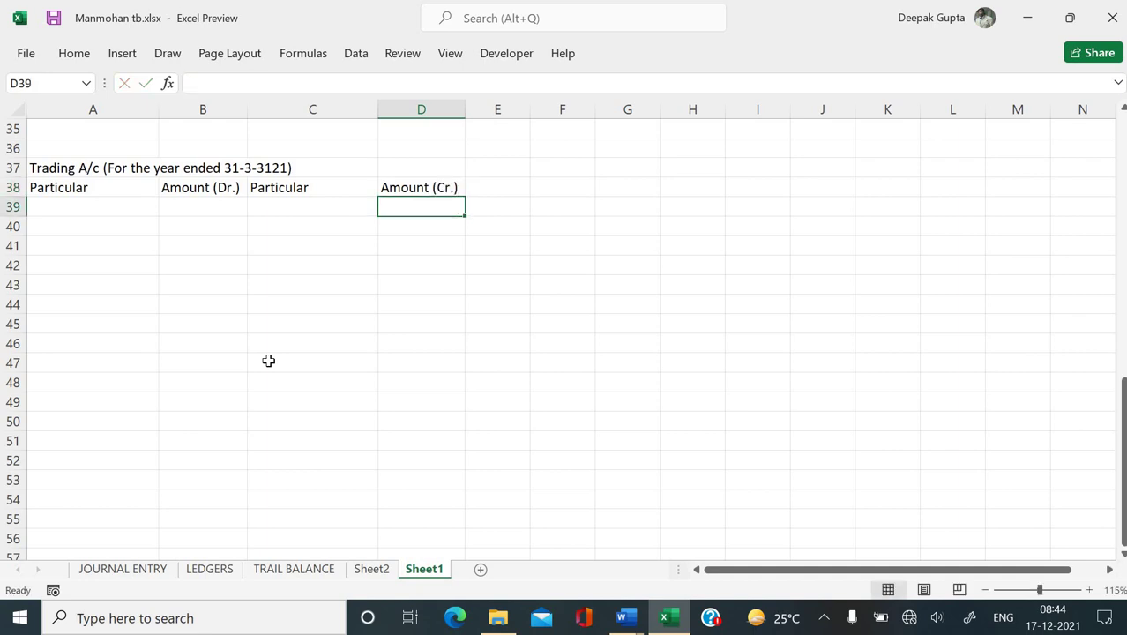
Step: Apply an outside border around the Trading A/c table range A38:D48
key("Home")
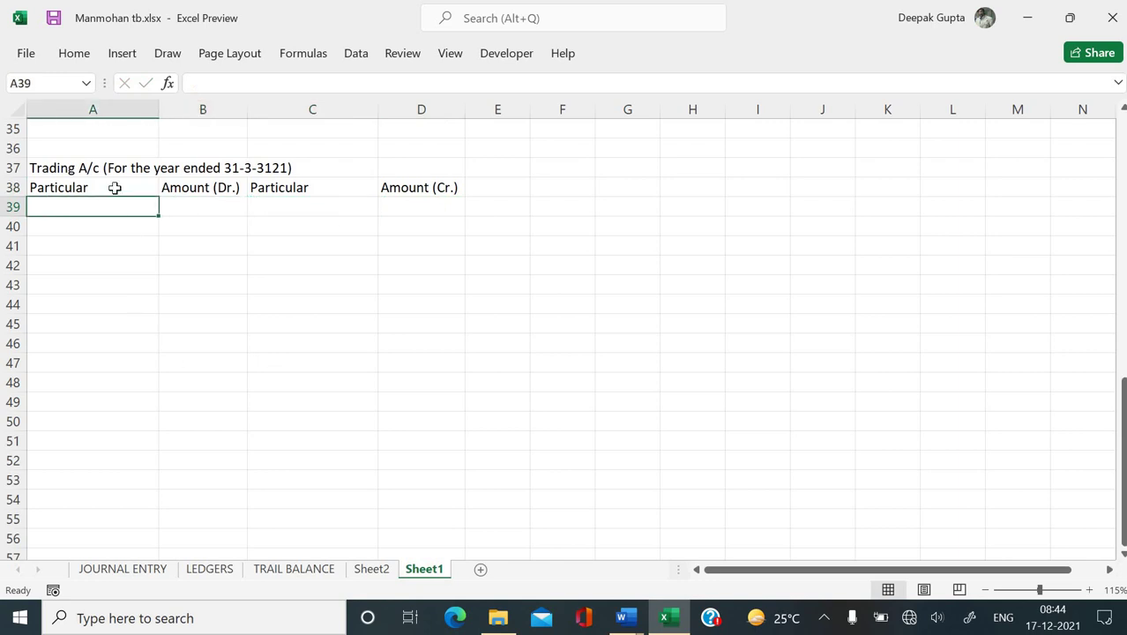
left_click_drag(112, 186, 390, 382)
left_click(76, 54)
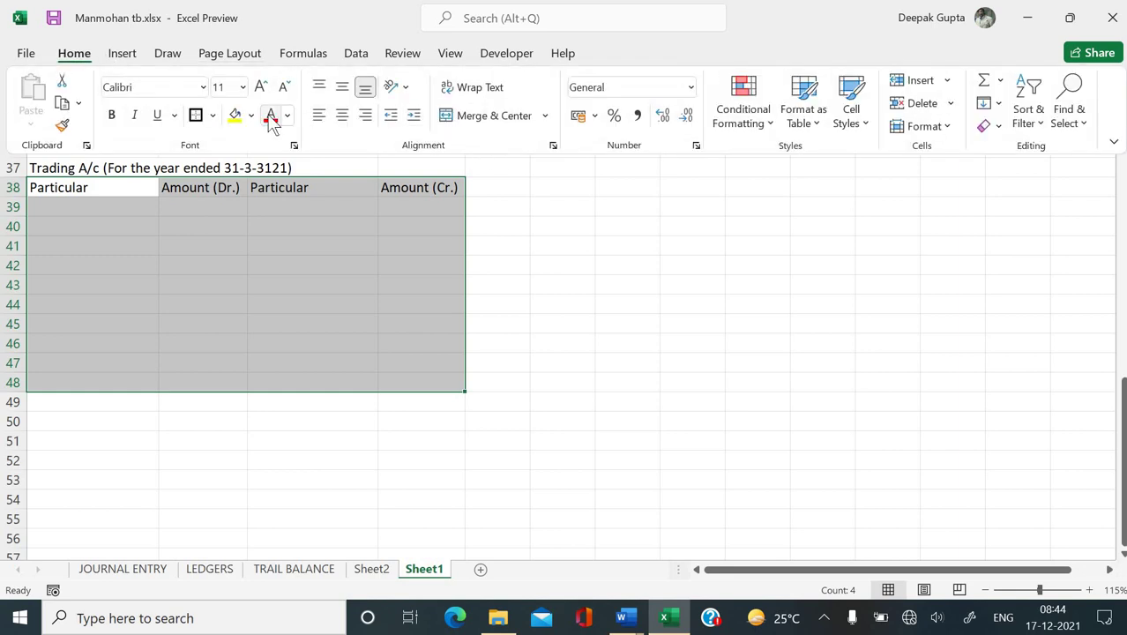
left_click(196, 114)
left_click(285, 243)
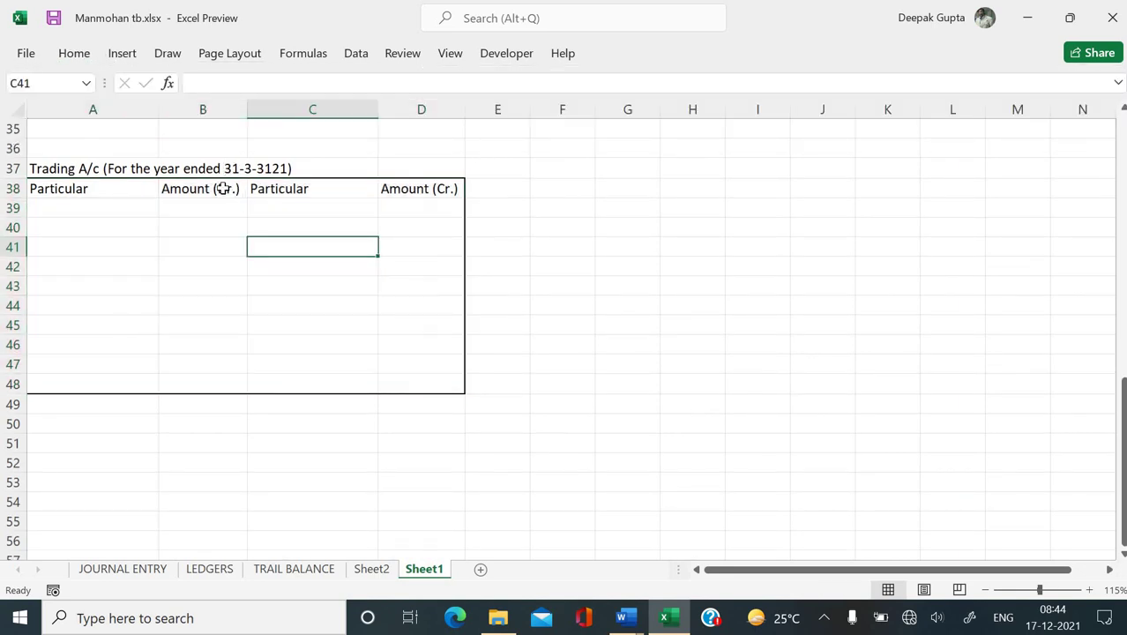
Step: Apply outside borders around the Amount (Dr.) column B38:B48 and the Amount (Cr.) column D38:D48
left_click_drag(221, 189, 216, 385)
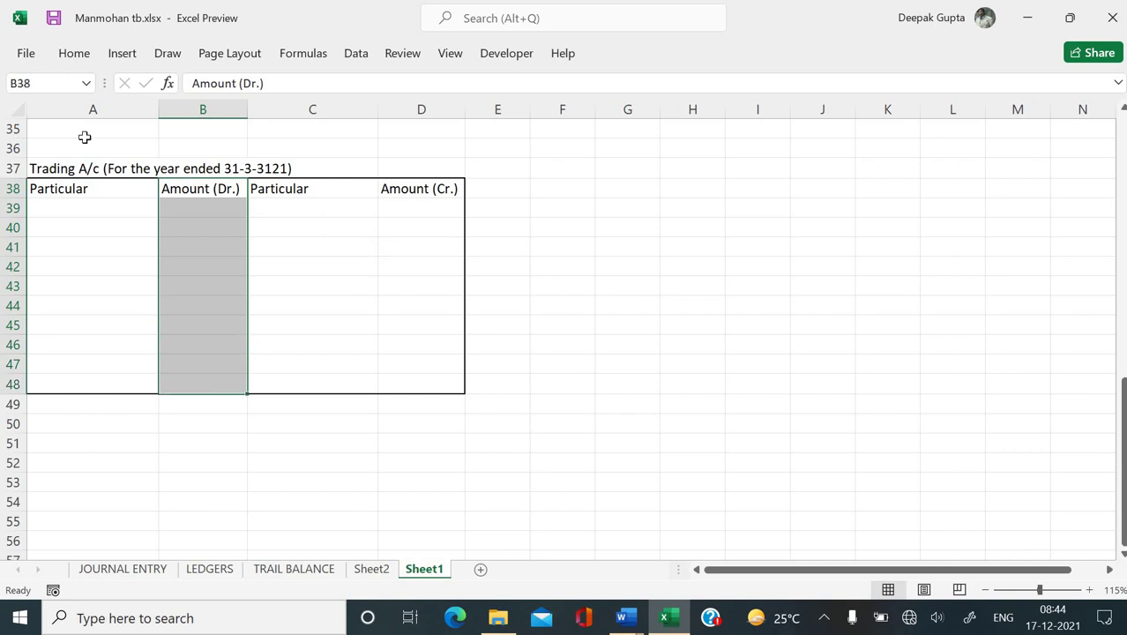
left_click(77, 56)
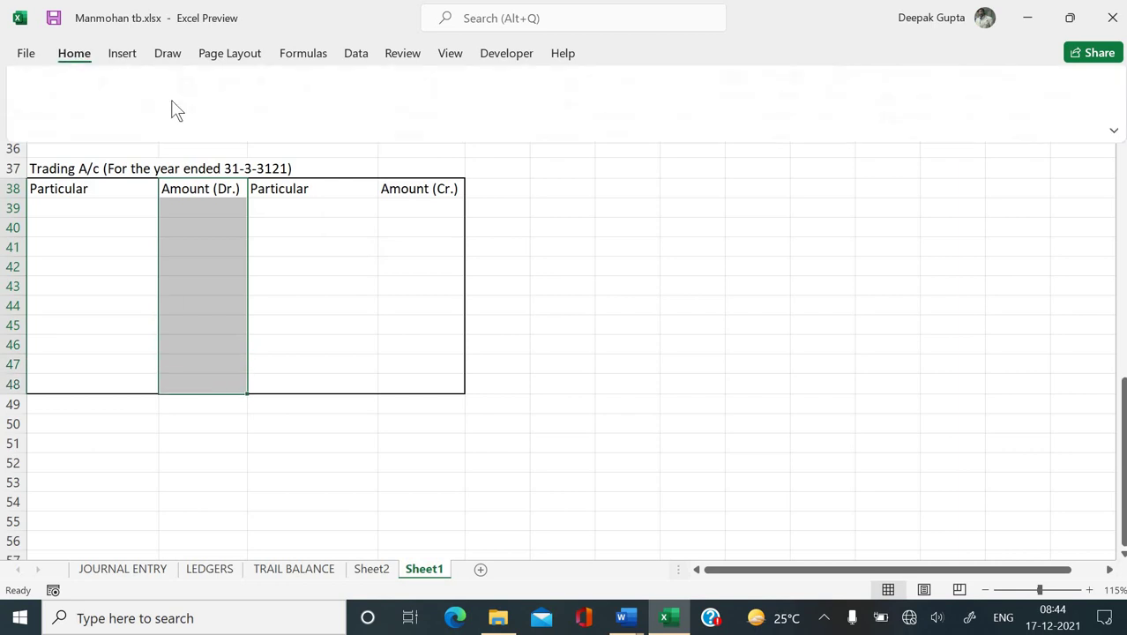
left_click(422, 261)
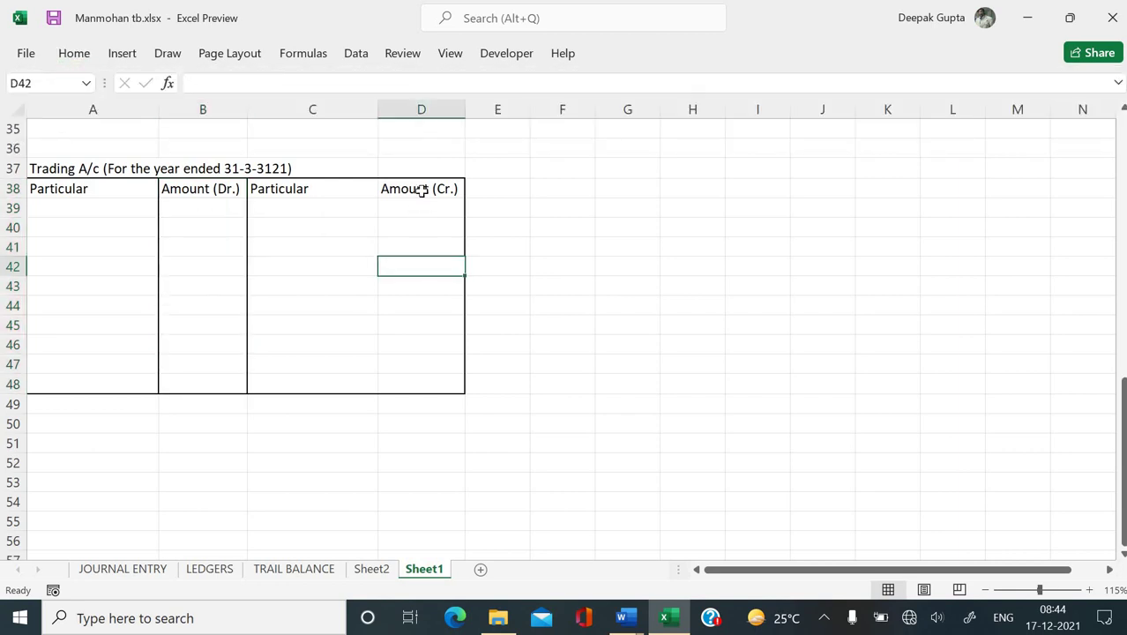
left_click_drag(420, 189, 420, 385)
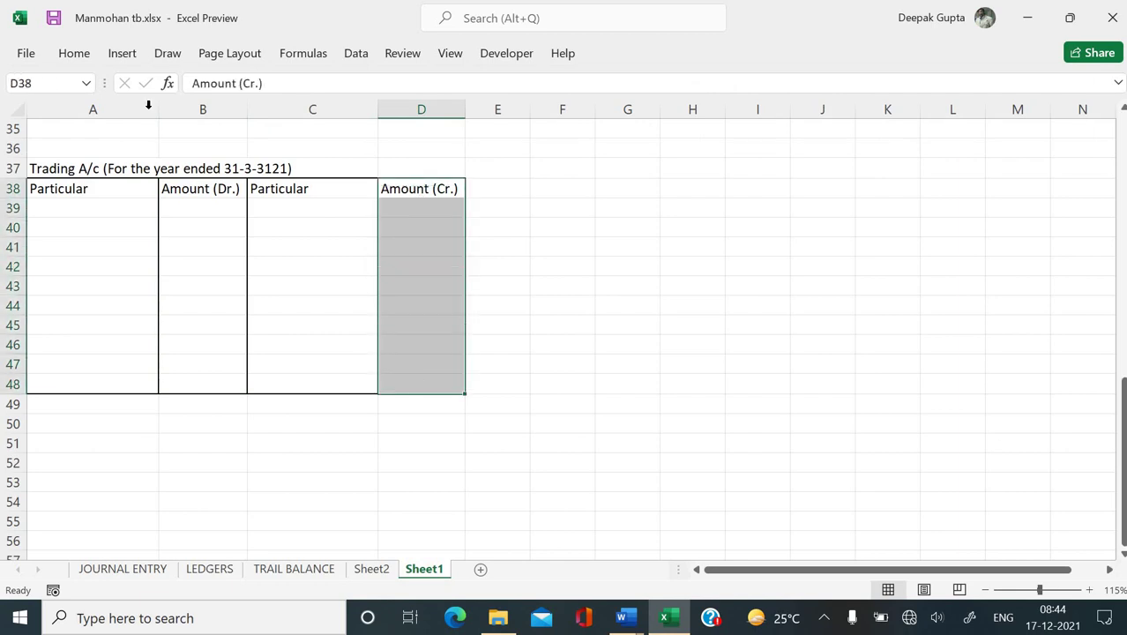
left_click(73, 55)
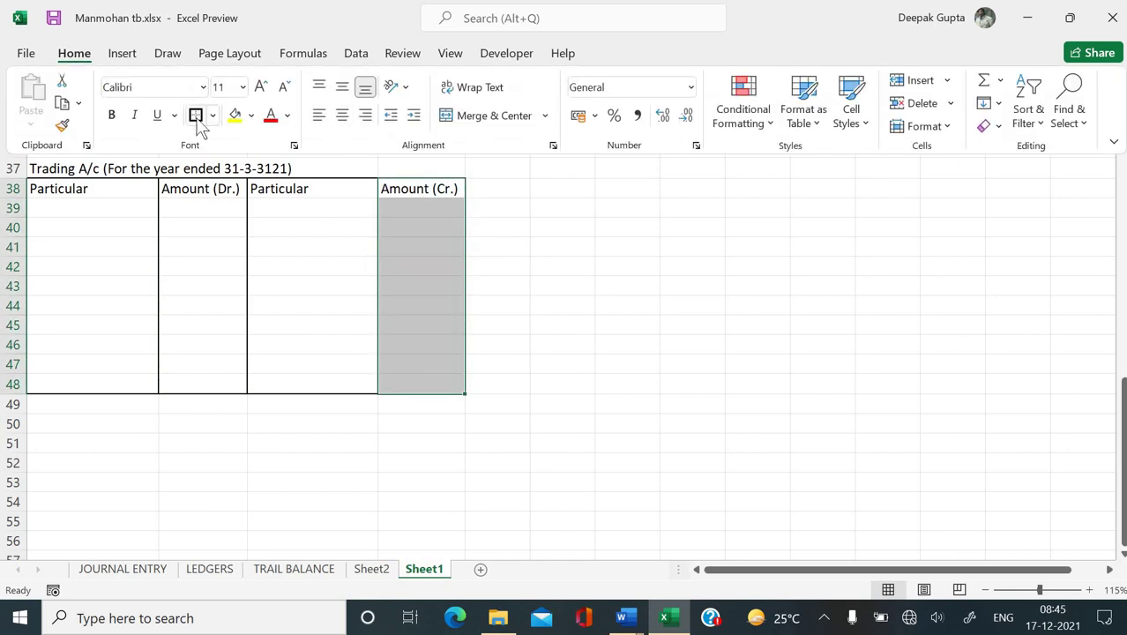
left_click(242, 250)
Step: Make the header row A38:D38 bold and outline it with an outside border
left_click_drag(137, 191, 445, 186)
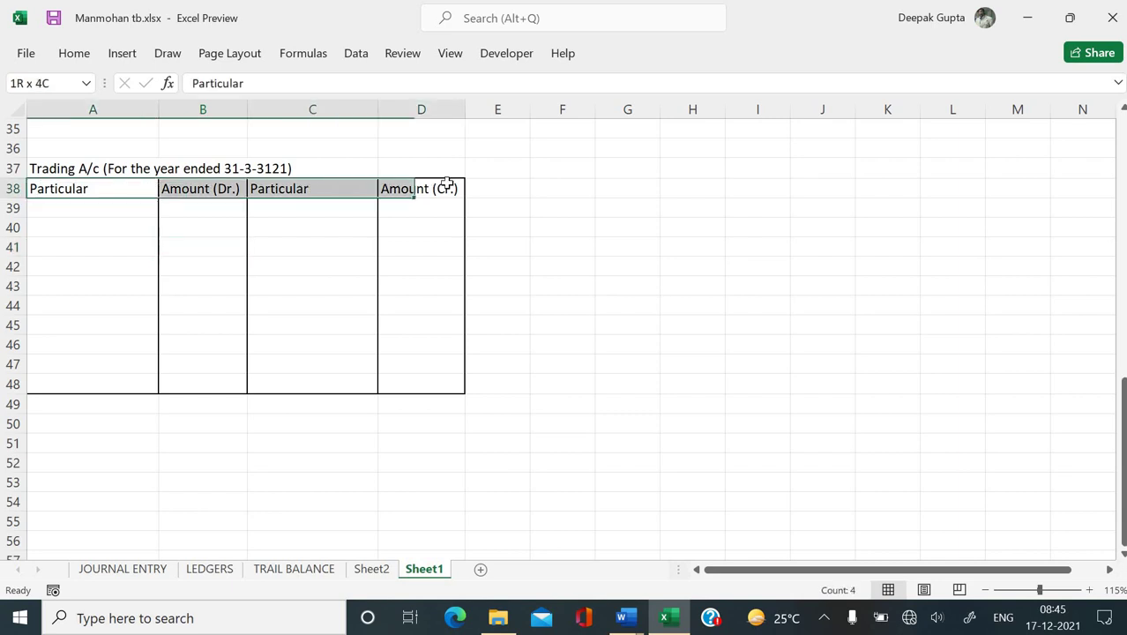
key("ctrl+b")
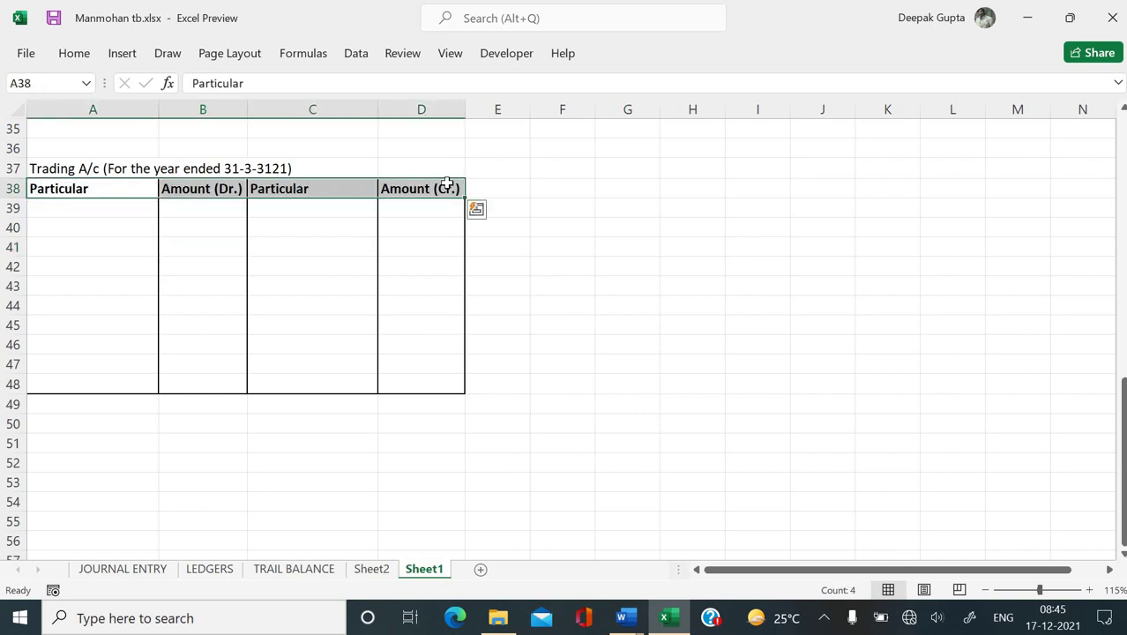
left_click(259, 245)
left_click_drag(89, 192, 445, 189)
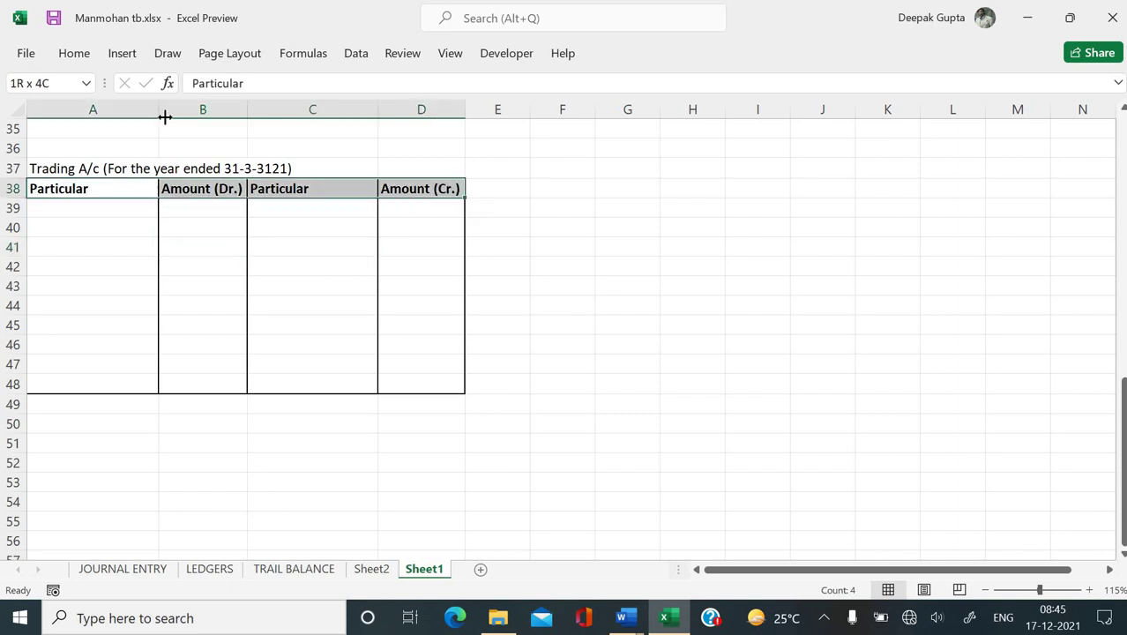
left_click(83, 54)
left_click(197, 116)
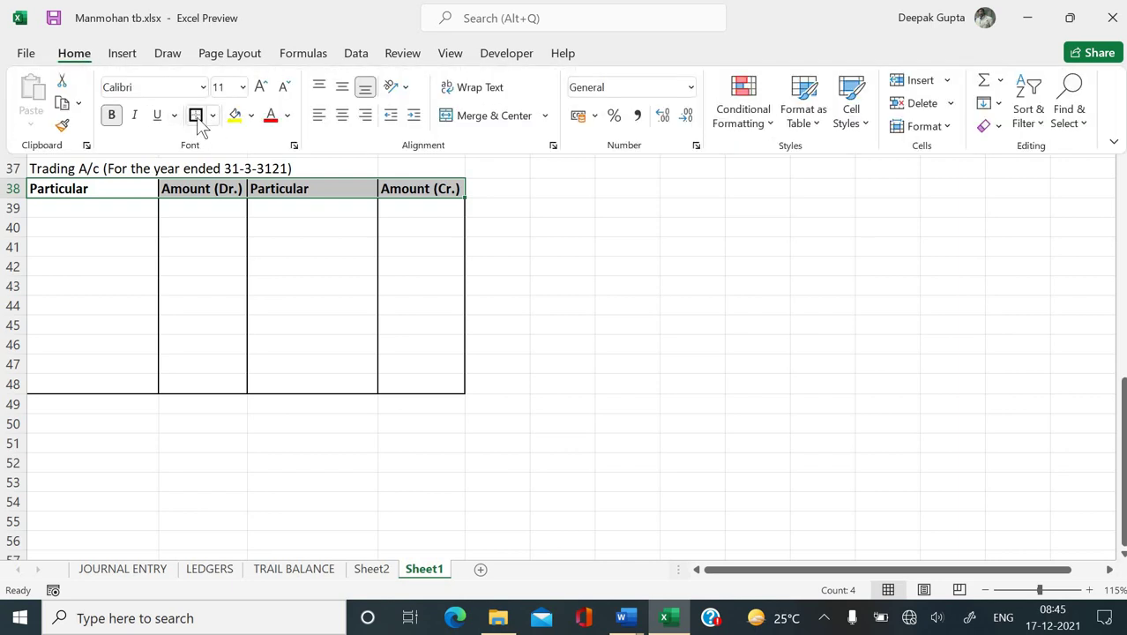
left_click(800, 441)
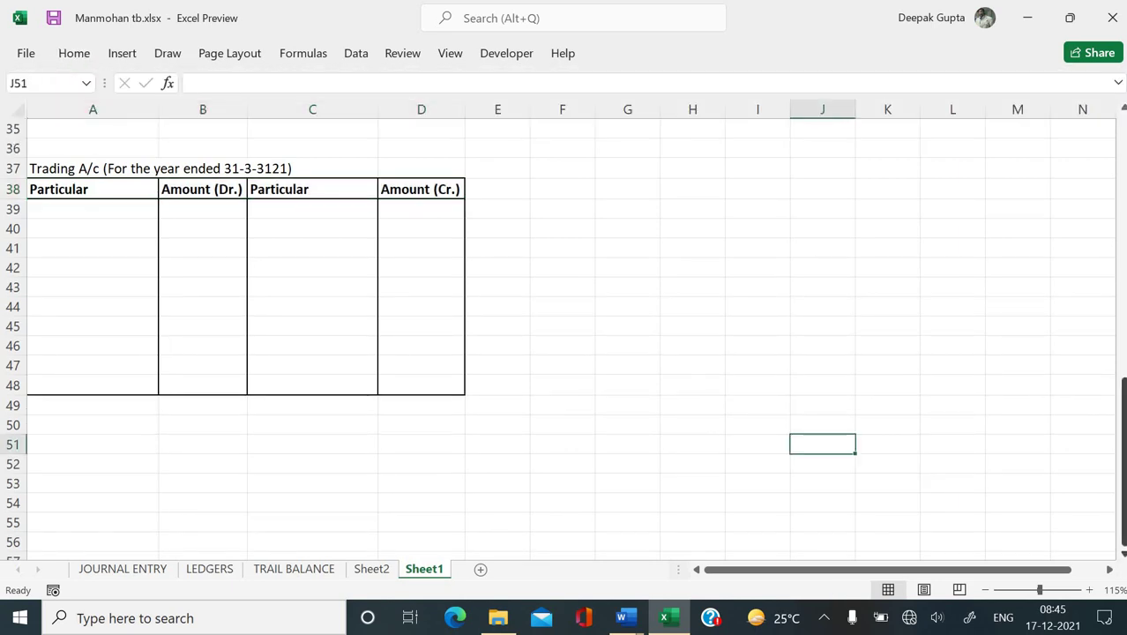
Step: Enter "To Opening Stock" in A39 as the first debit-side item of the Trading A/c
left_click(1090, 589)
left_click(1090, 589)
left_click(1089, 589)
left_click(1089, 589)
left_click(1089, 590)
left_click(1089, 590)
left_click(1090, 590)
scroll(984, 572, "up", 1)
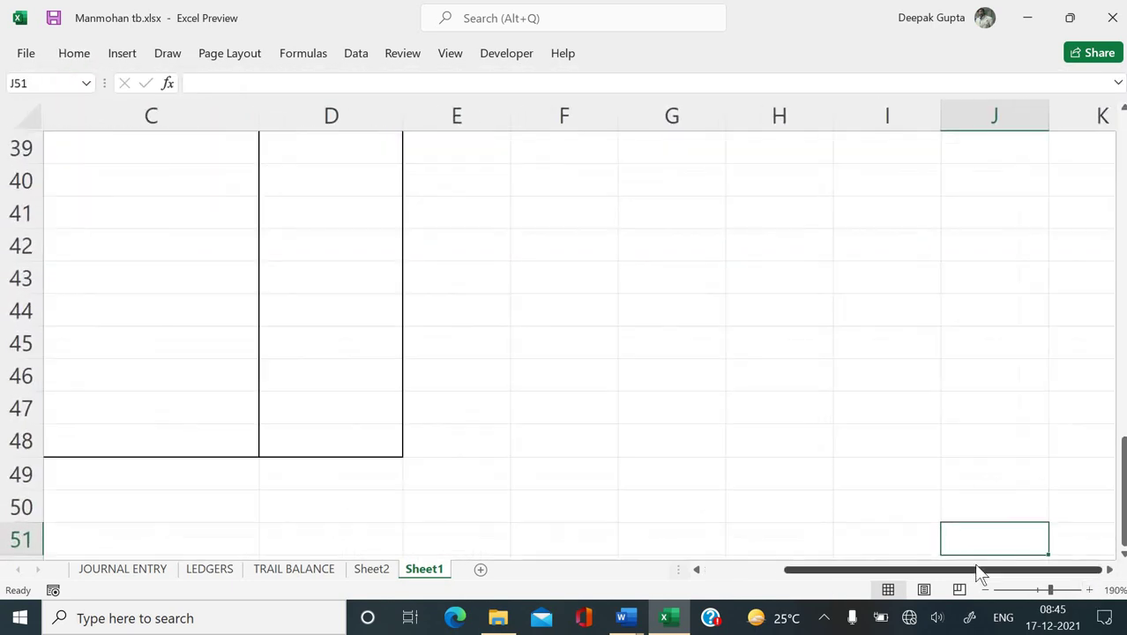
left_click_drag(938, 571, 844, 584)
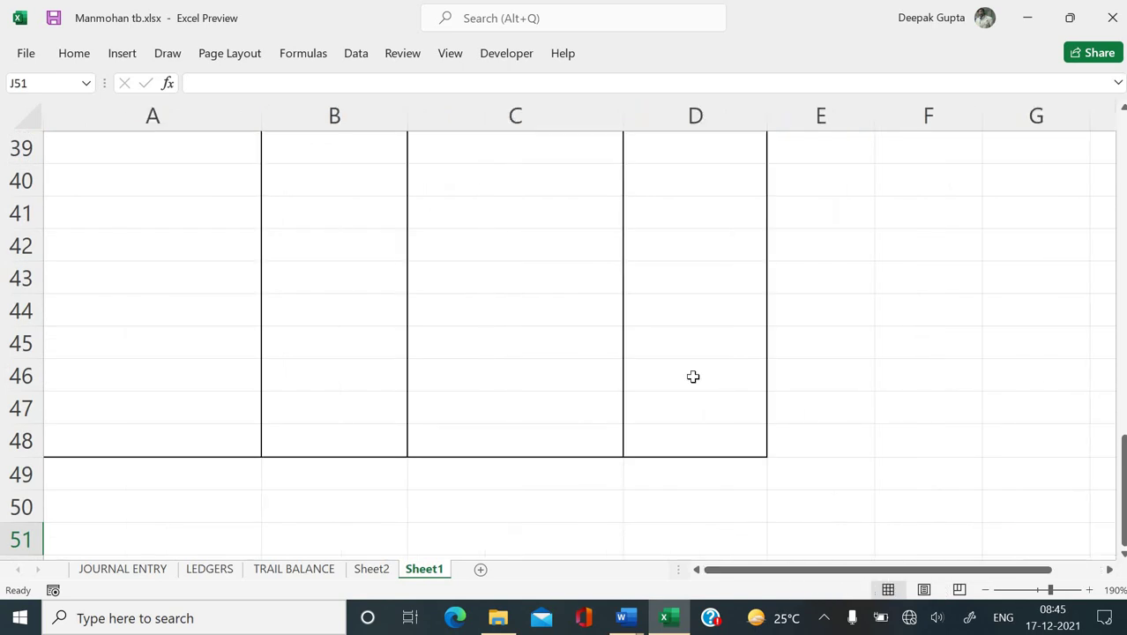
scroll(694, 377, "up", 2)
left_click(192, 287)
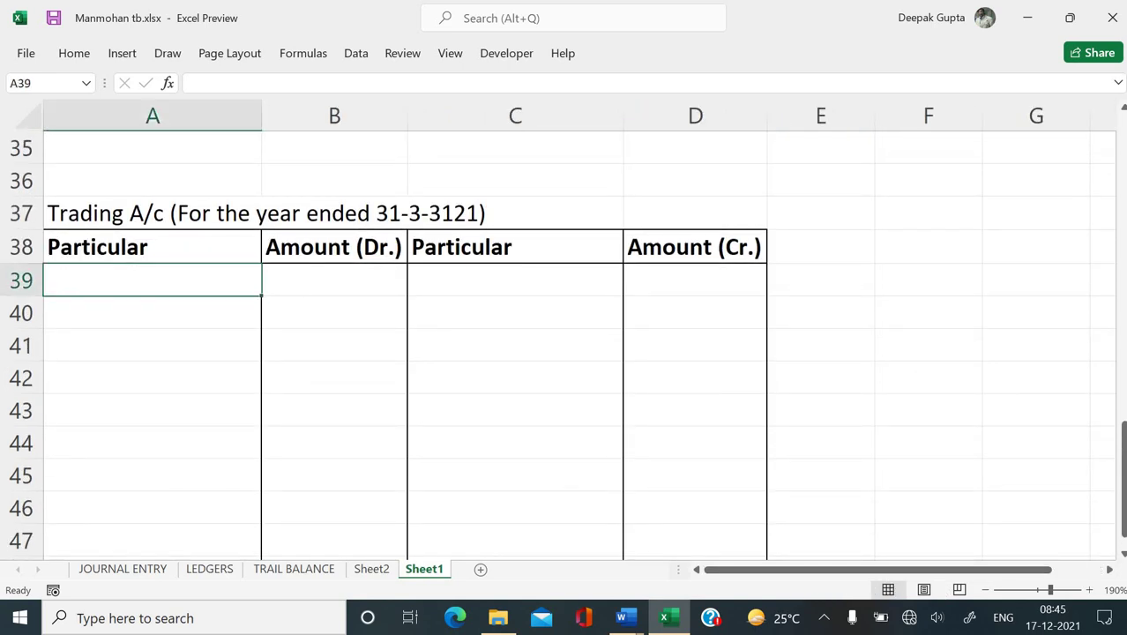
type("TO")
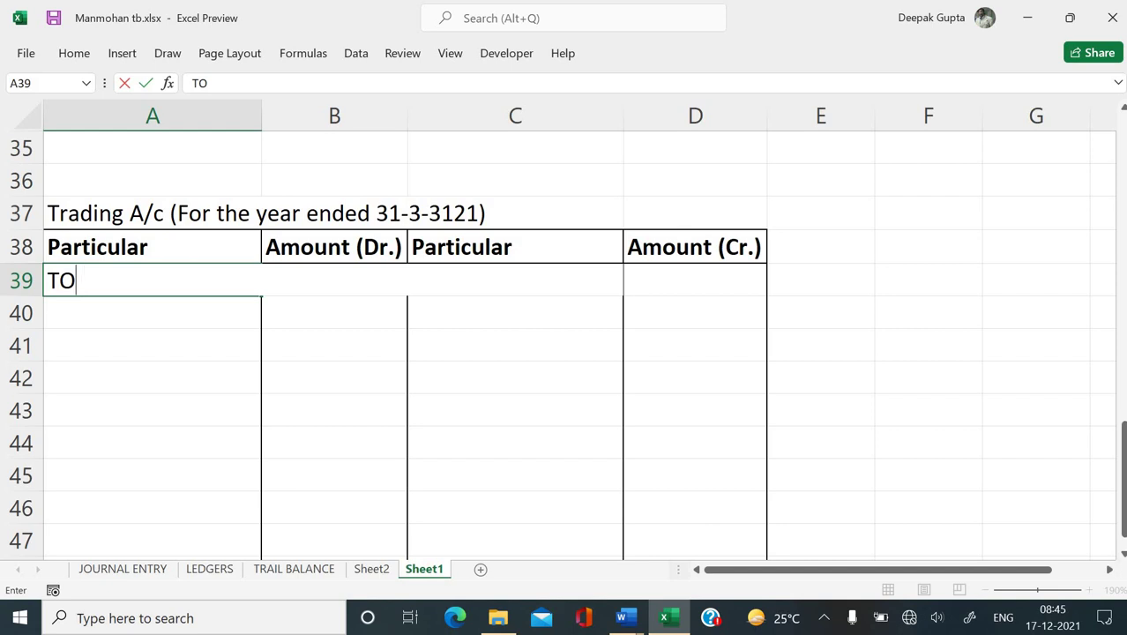
key("BackSpace")
type("o Opening ")
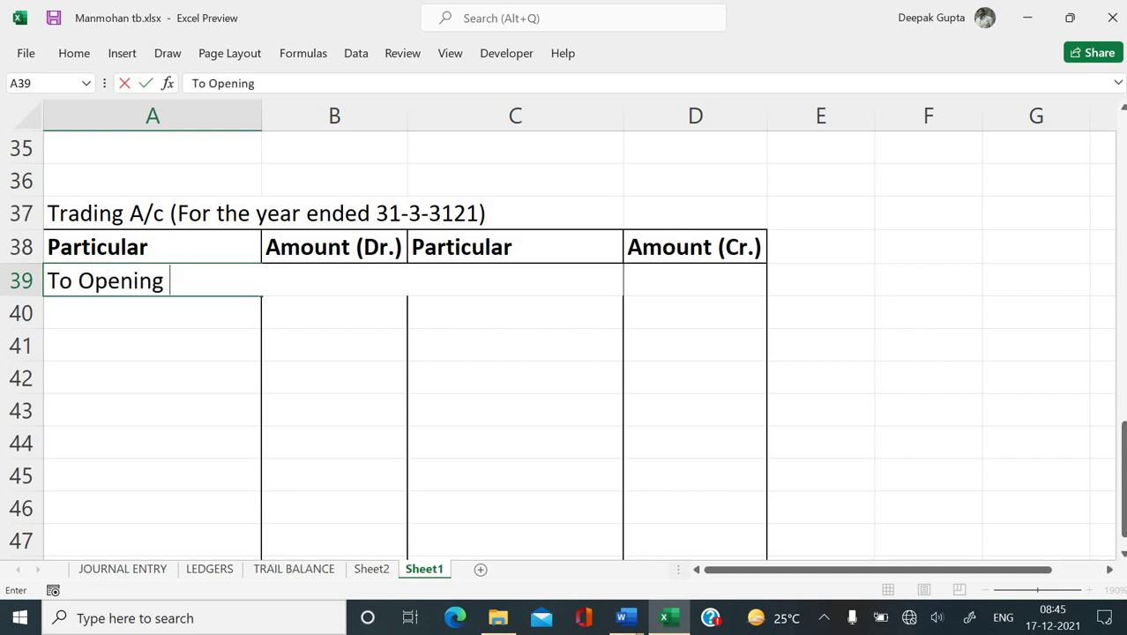
type("Stock")
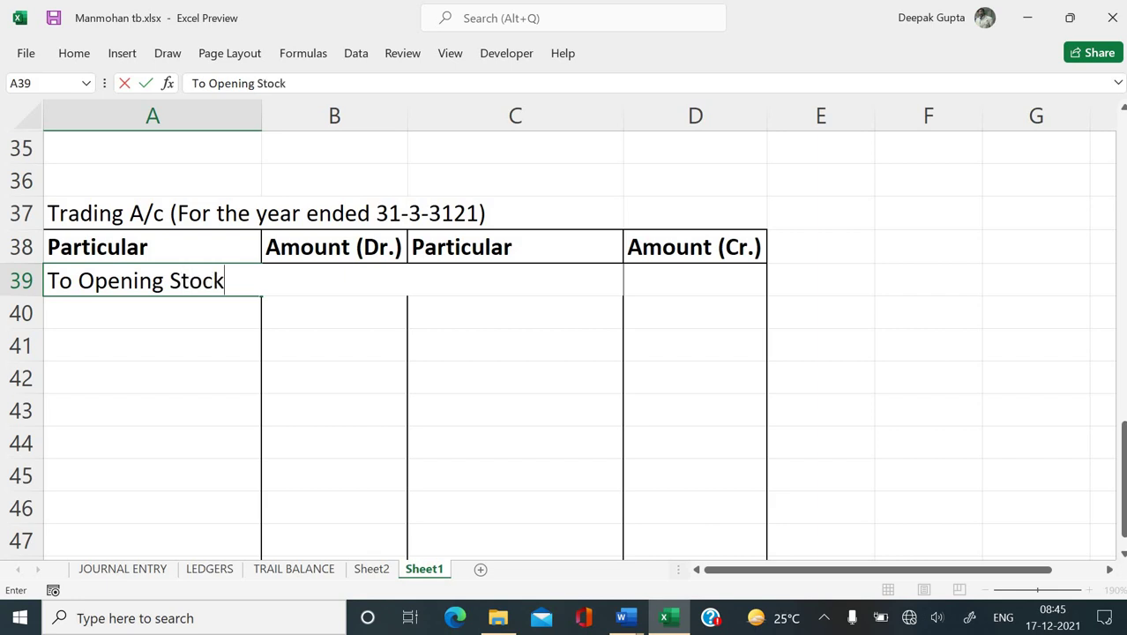
key("Return")
key("Up")
key("Right")
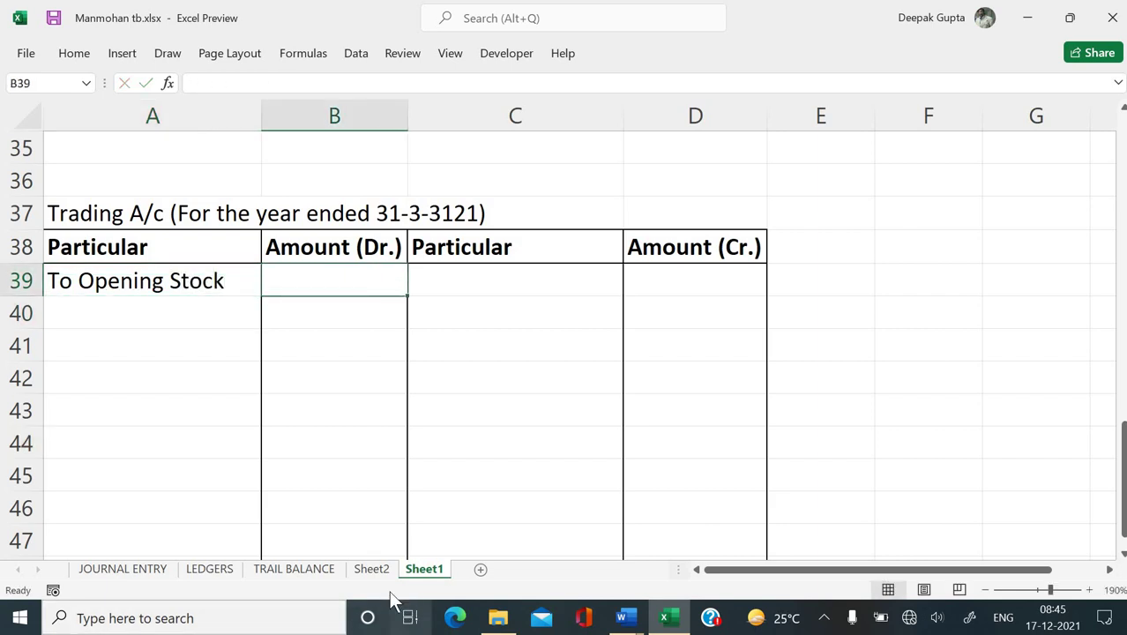
Step: Enter "To Purchase" in A40 below the opening stock item
left_click(126, 312)
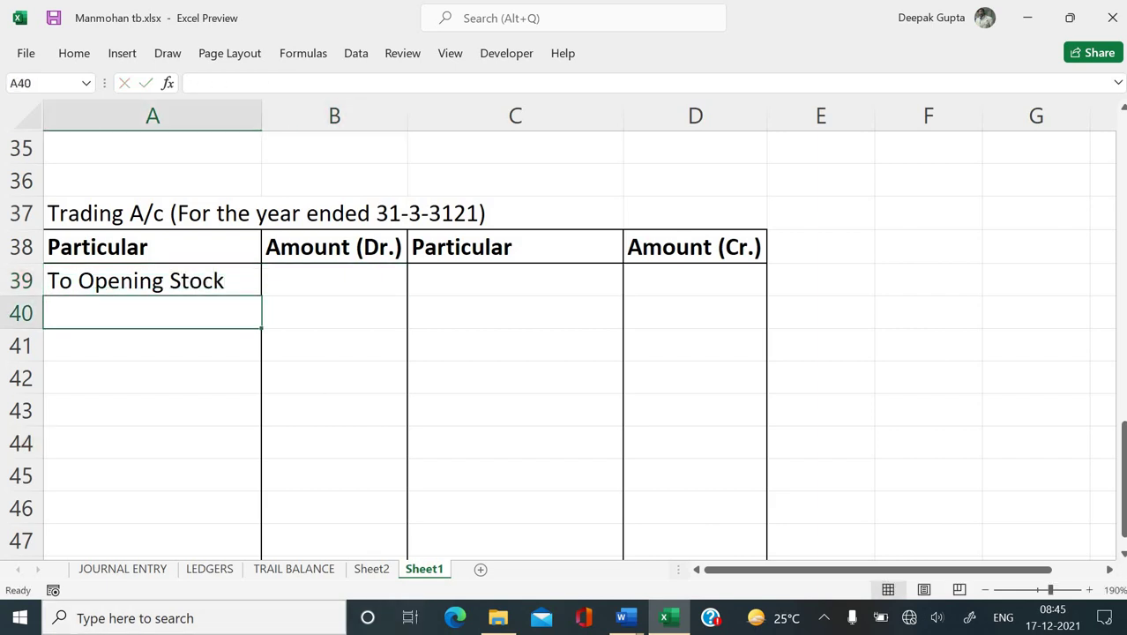
type("To Pu")
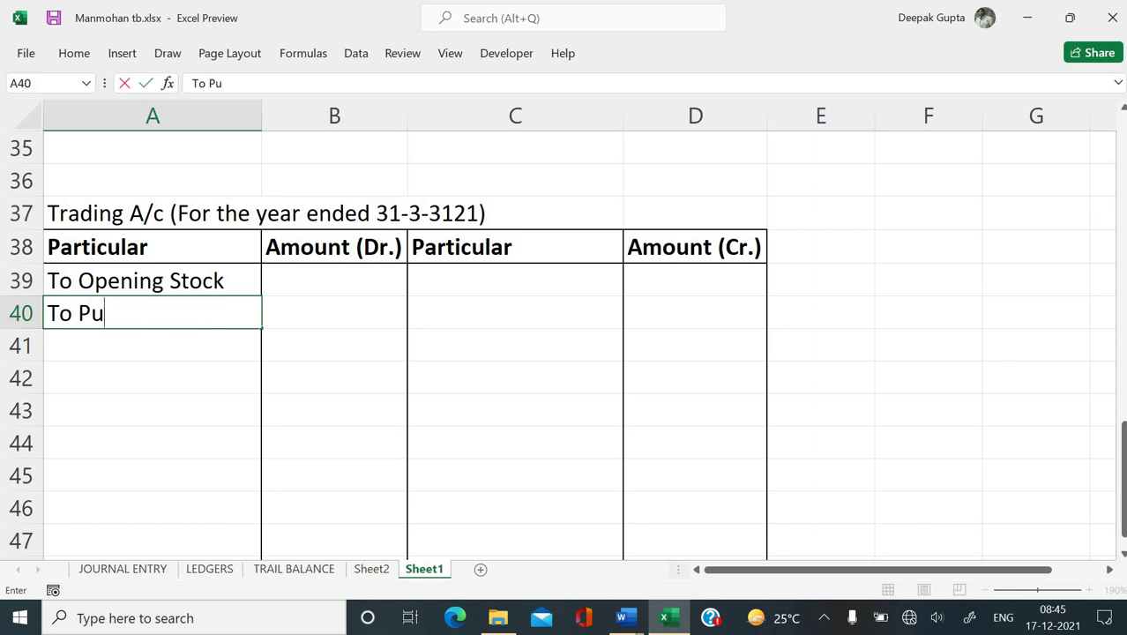
type("rchase")
key("Return")
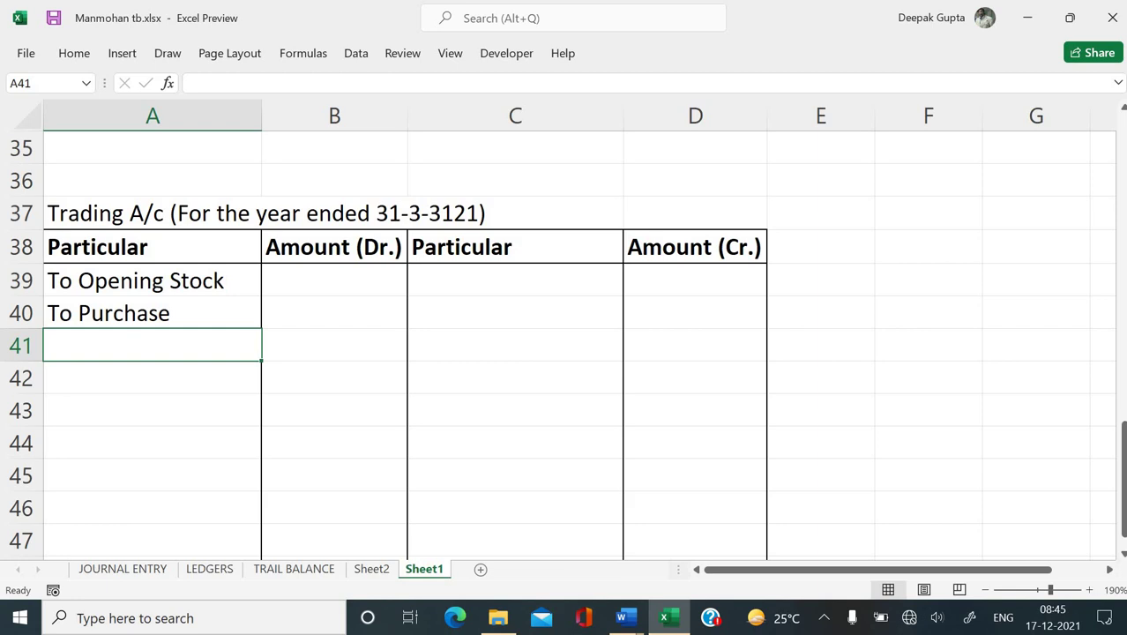
Step: Enter the credit-side items "By Sales" in C39 and "Less: Sales Return" in C40
left_click(152, 314)
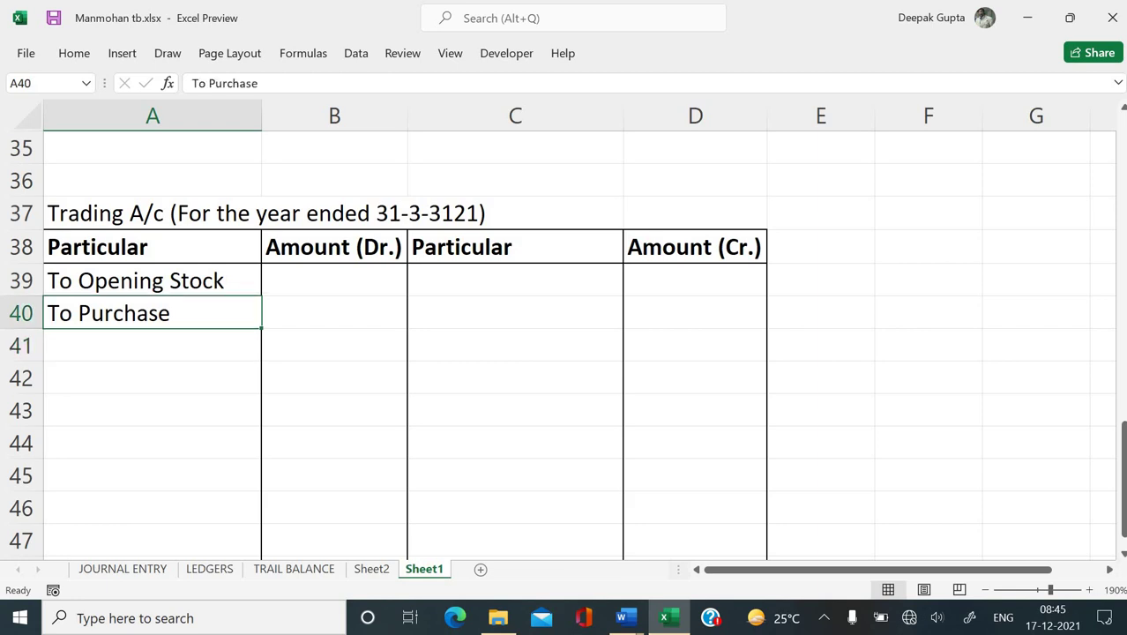
left_click(335, 280)
left_click(515, 279)
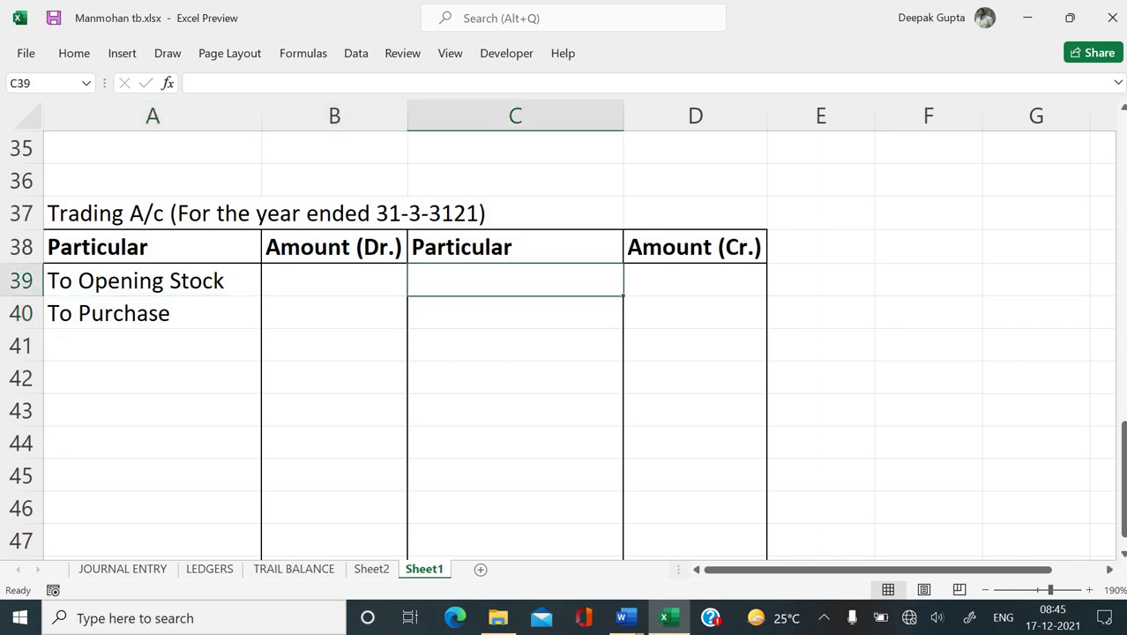
type("By S")
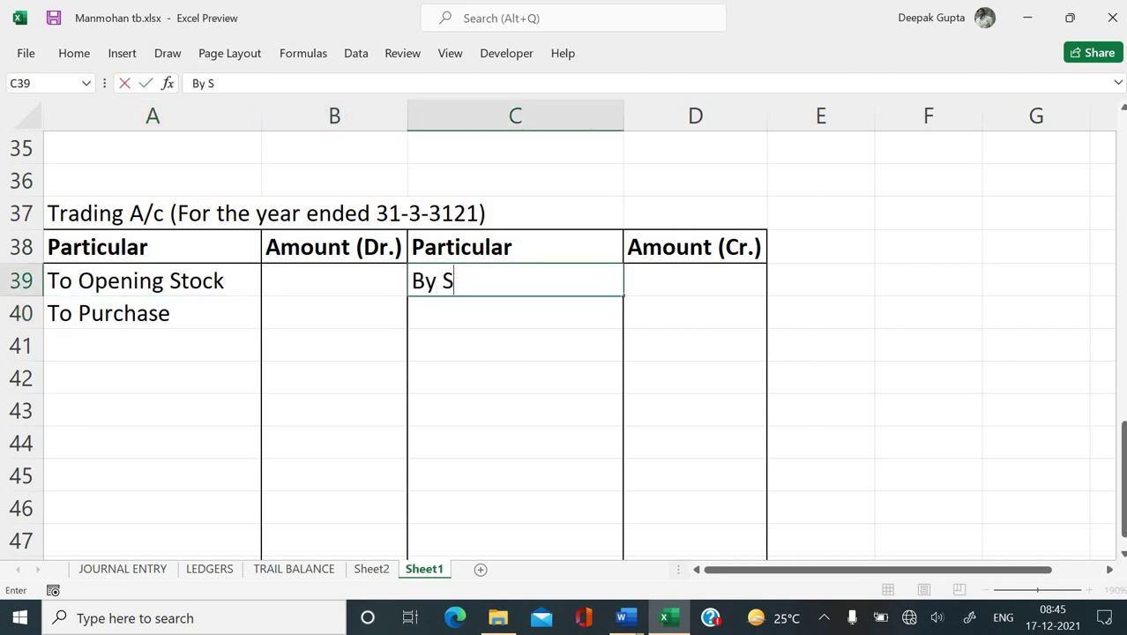
type("al es")
key("Return")
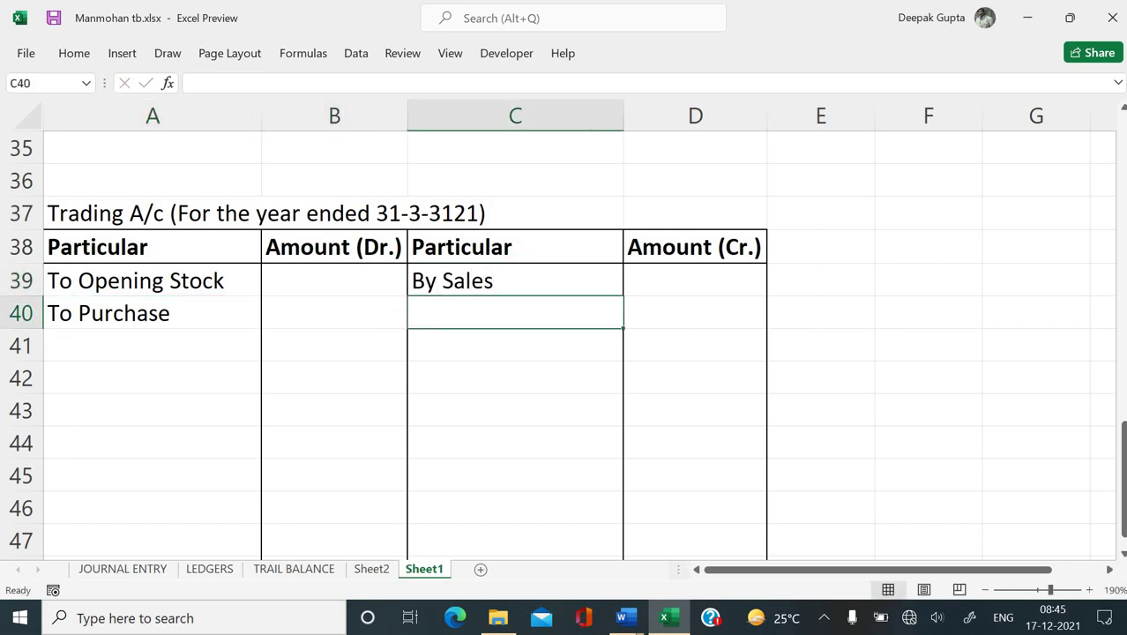
type("L")
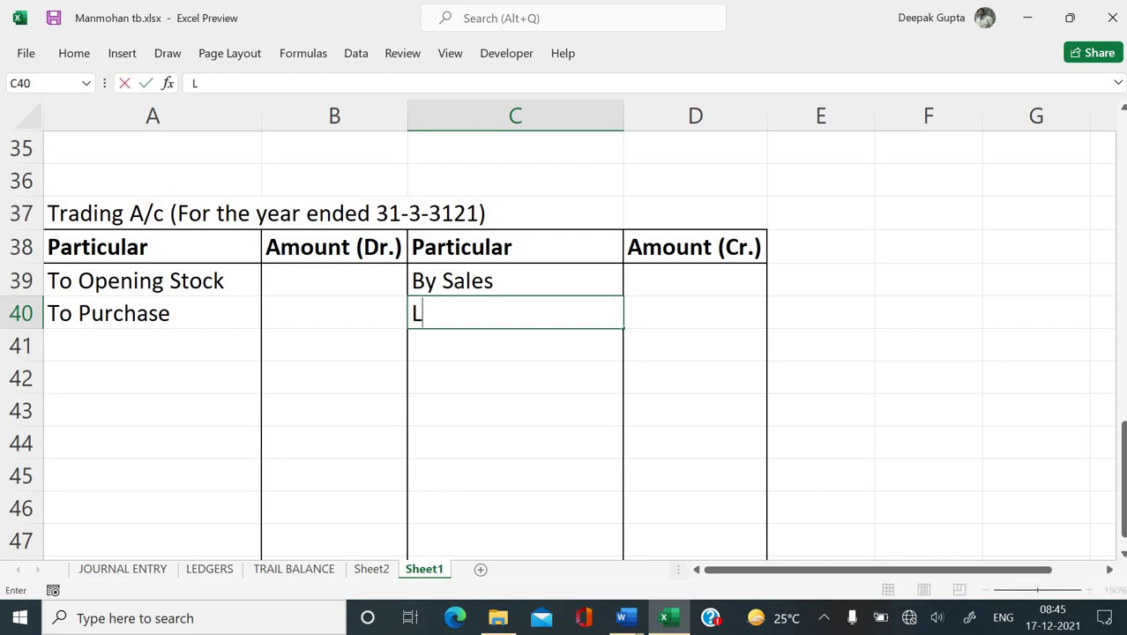
type("ess: S")
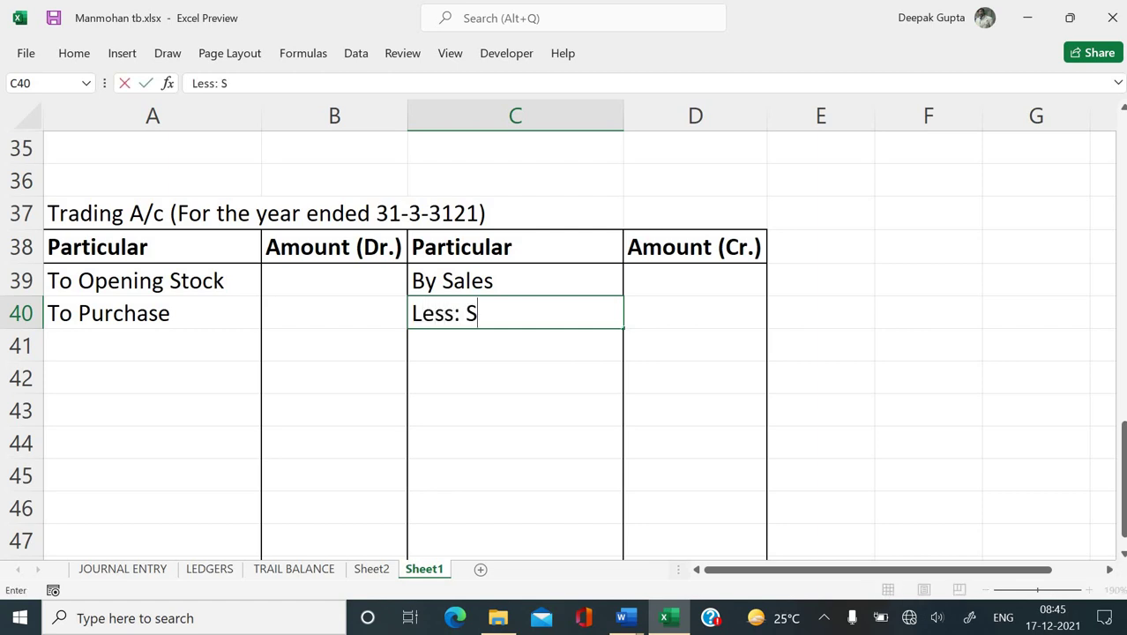
type("ales Ret")
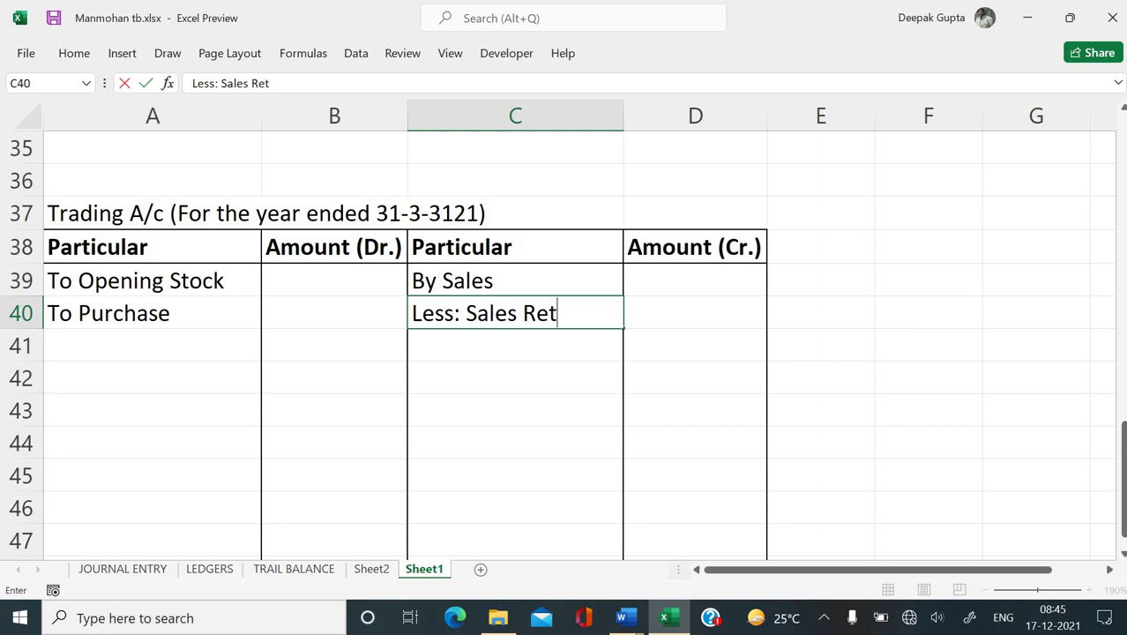
type("urn")
key("Return")
Step: Enter "Less: Pur. Ret." in A41 and widen column A slightly
key("Left")
key("Left")
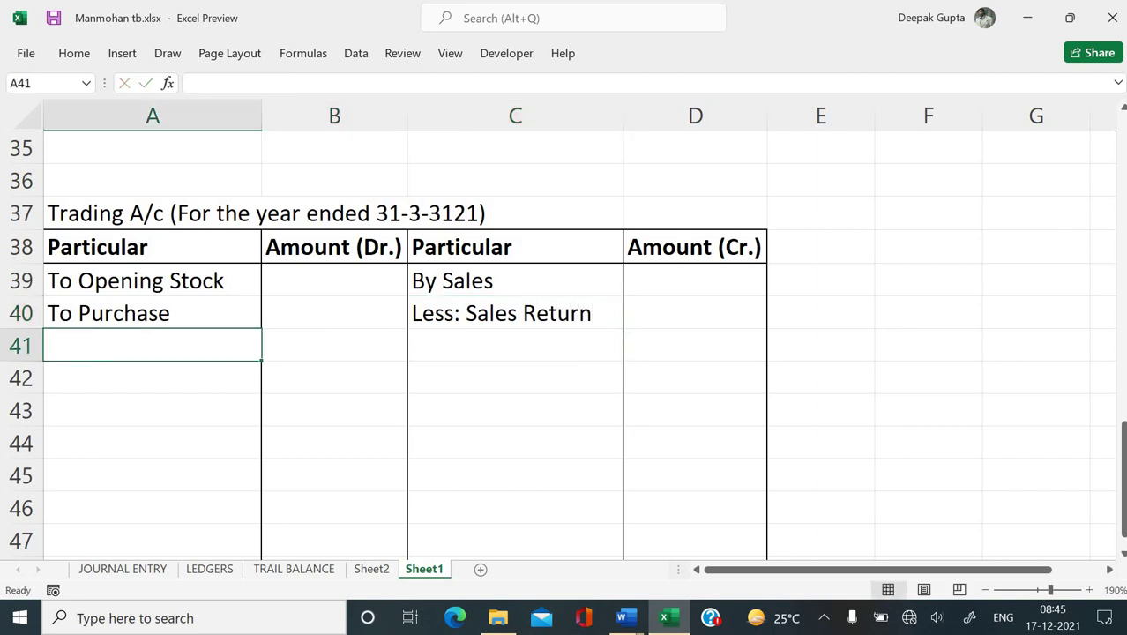
type("Less")
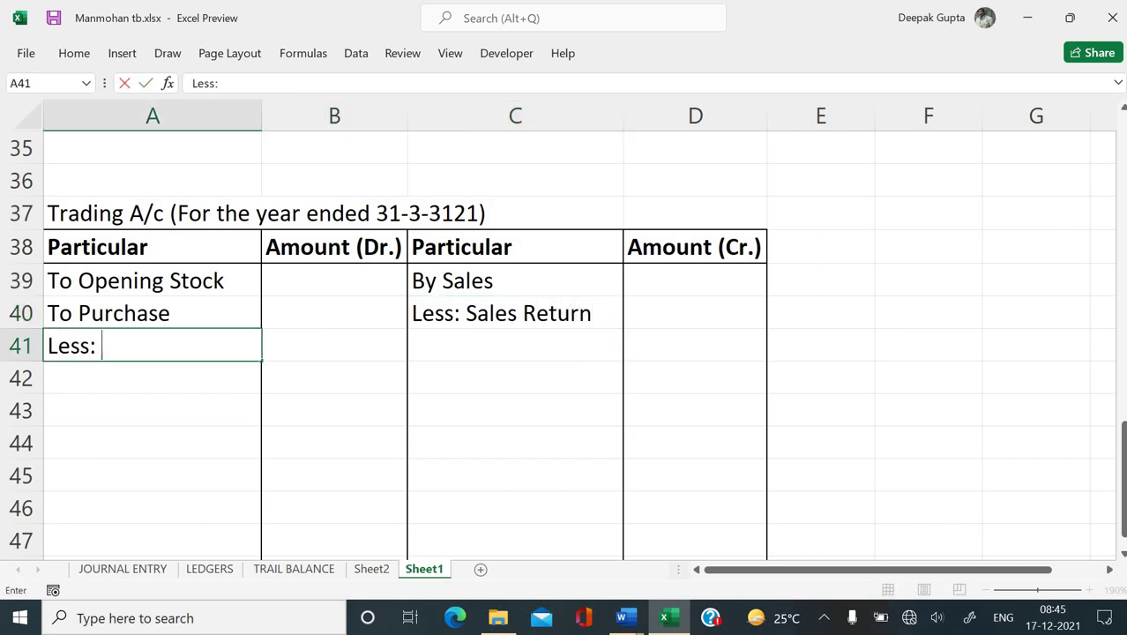
type(": Pur. Ret.")
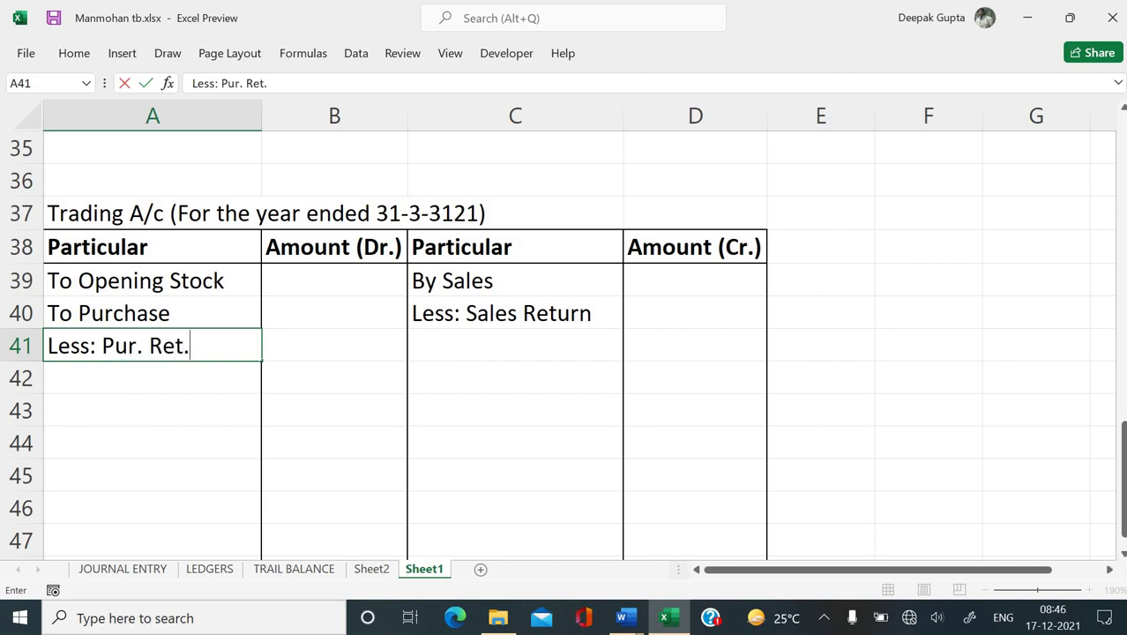
key("Return")
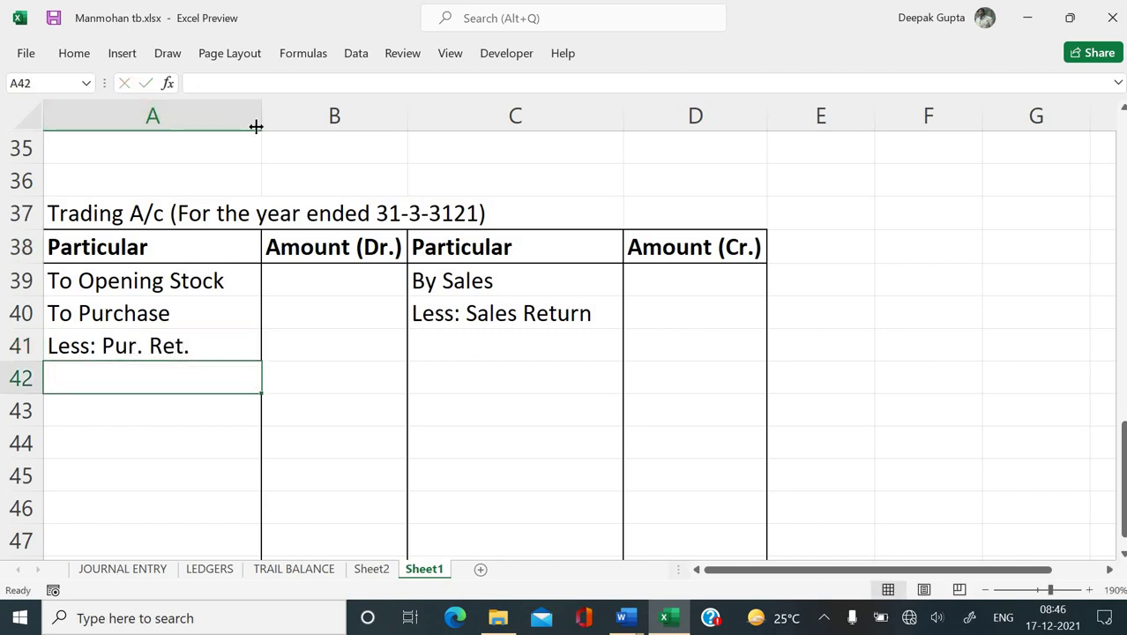
left_click_drag(261, 124, 299, 132)
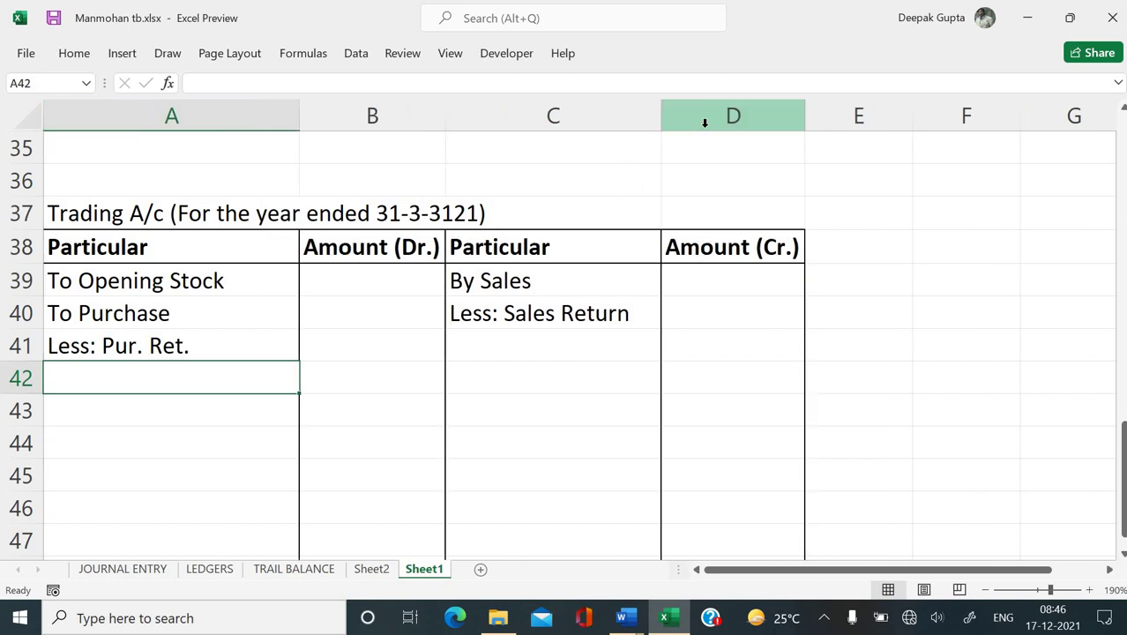
Step: Widen column C slightly and enter the opening stock amount 2000 from the Word notes in B39
left_click_drag(658, 123, 692, 123)
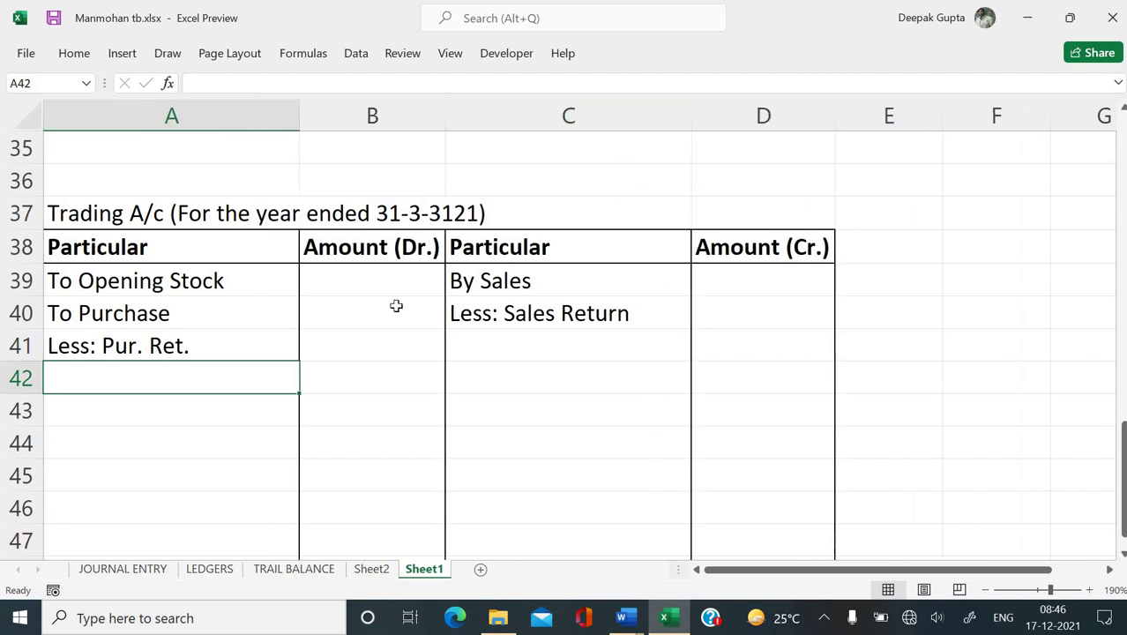
left_click(314, 291)
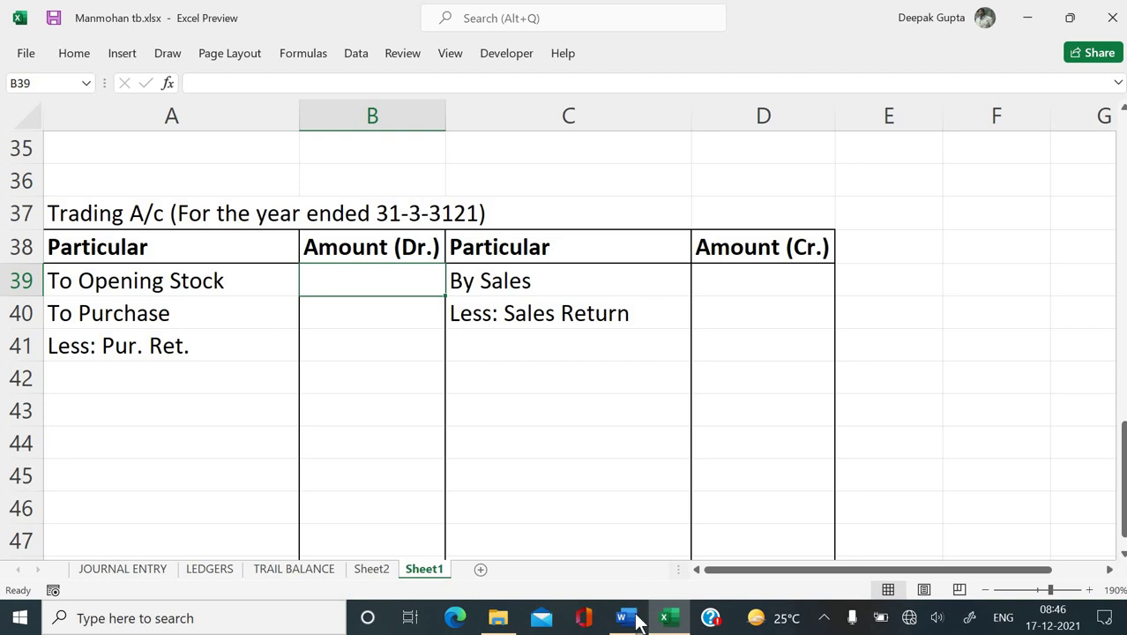
mouse_move(627, 617)
left_click(732, 554)
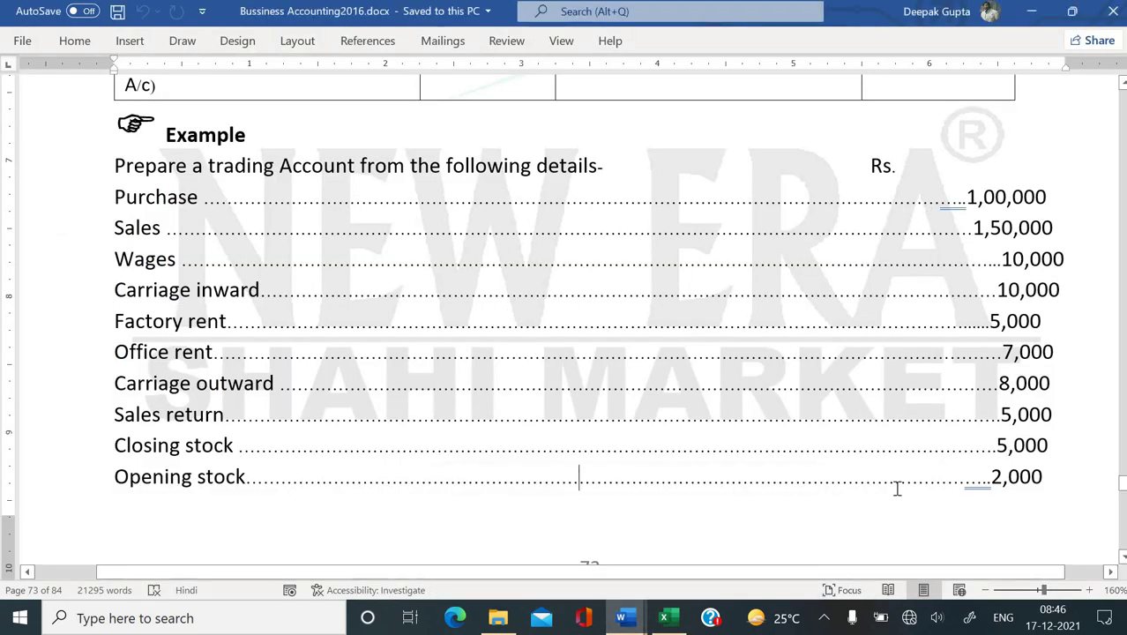
left_click(669, 617)
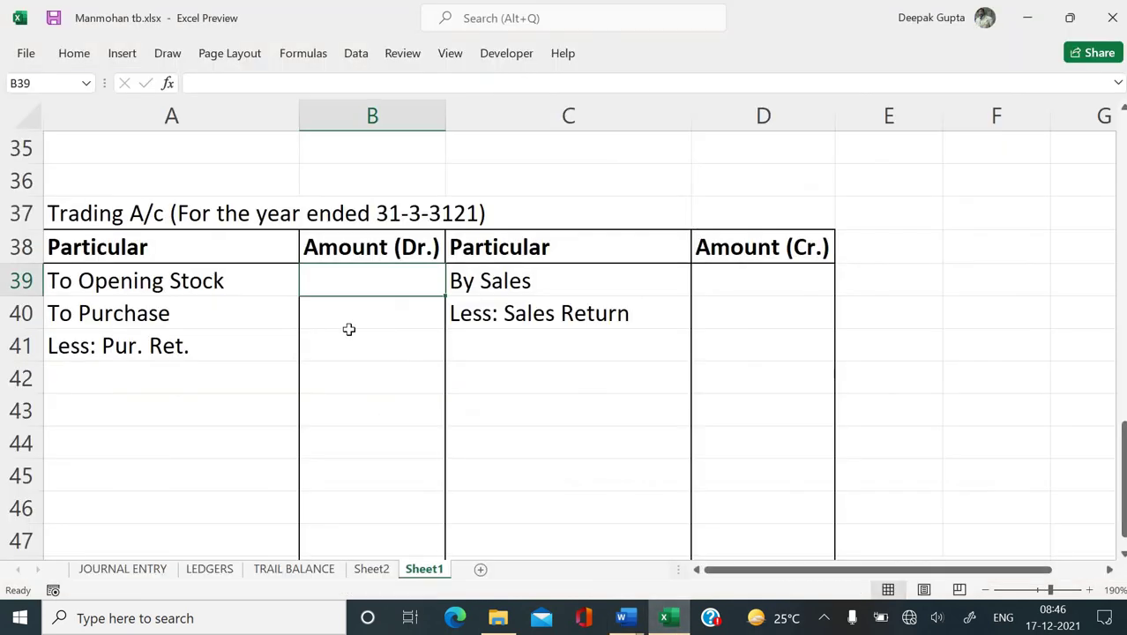
type("2000")
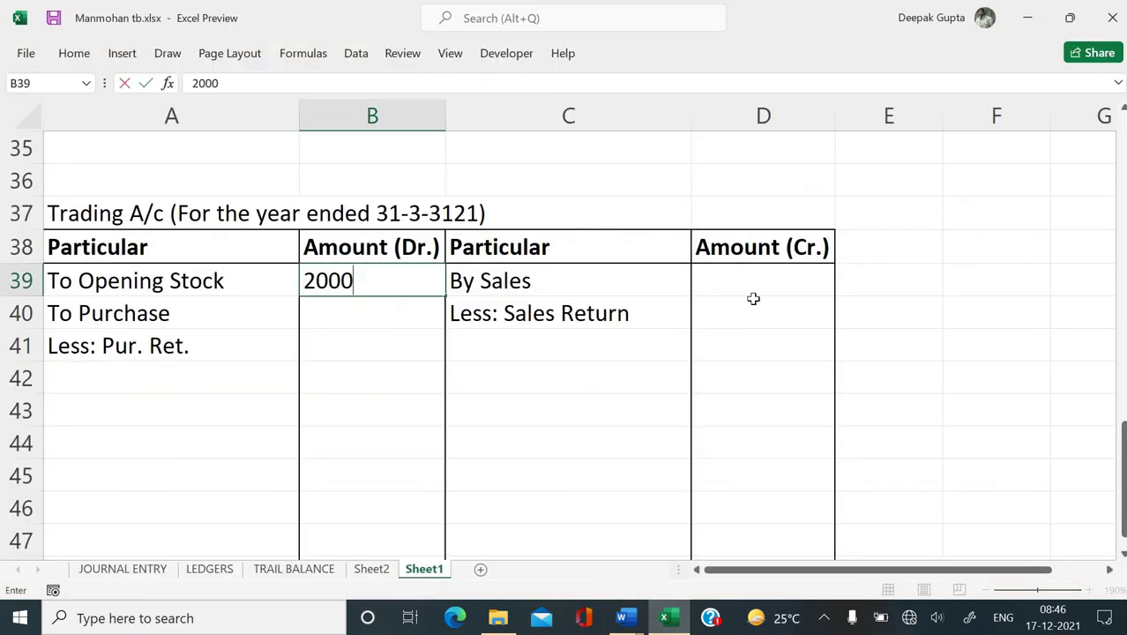
key("Return")
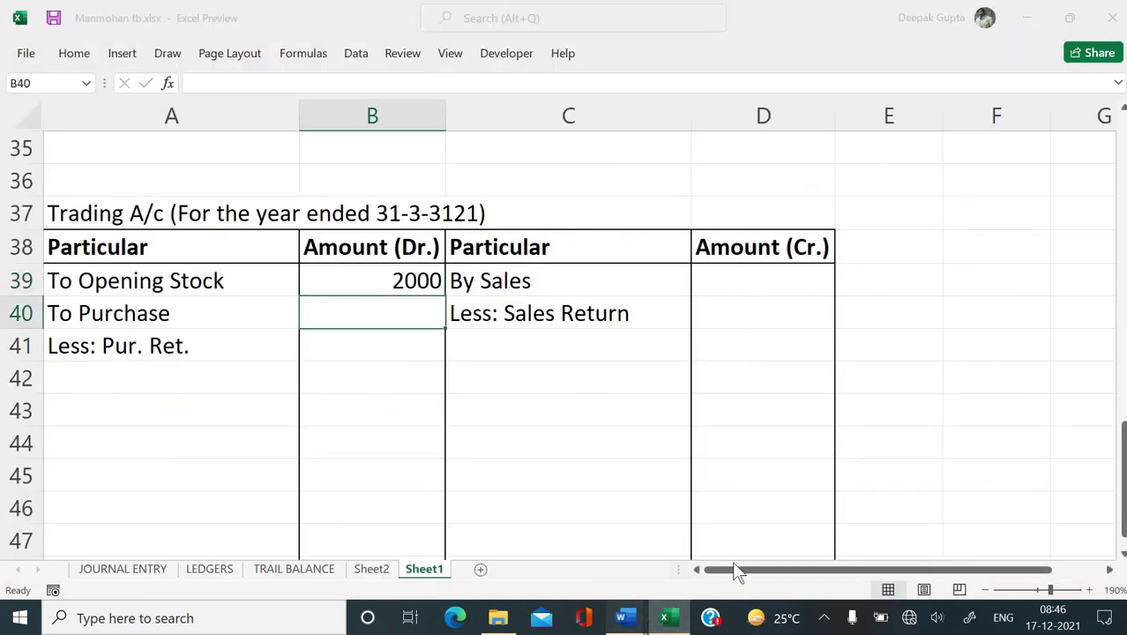
Step: Look up the sales return in the Word notes and enter 5000 in D40 under Amount (Cr.)
mouse_move(621, 617)
left_click(736, 565)
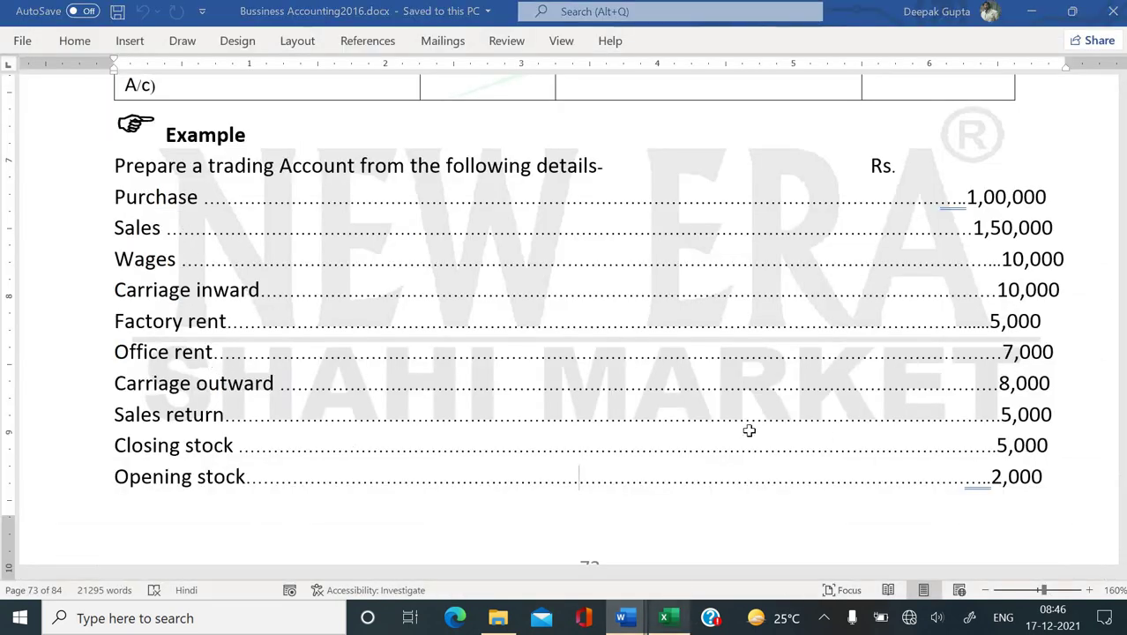
key("alt+Tab")
type("5000")
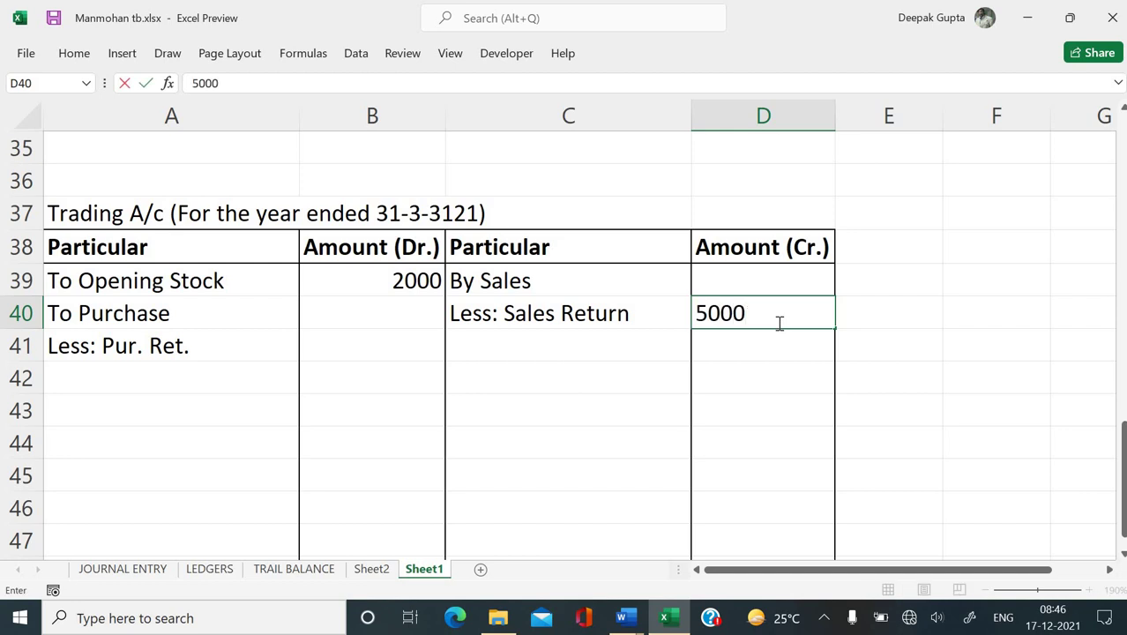
key("Return")
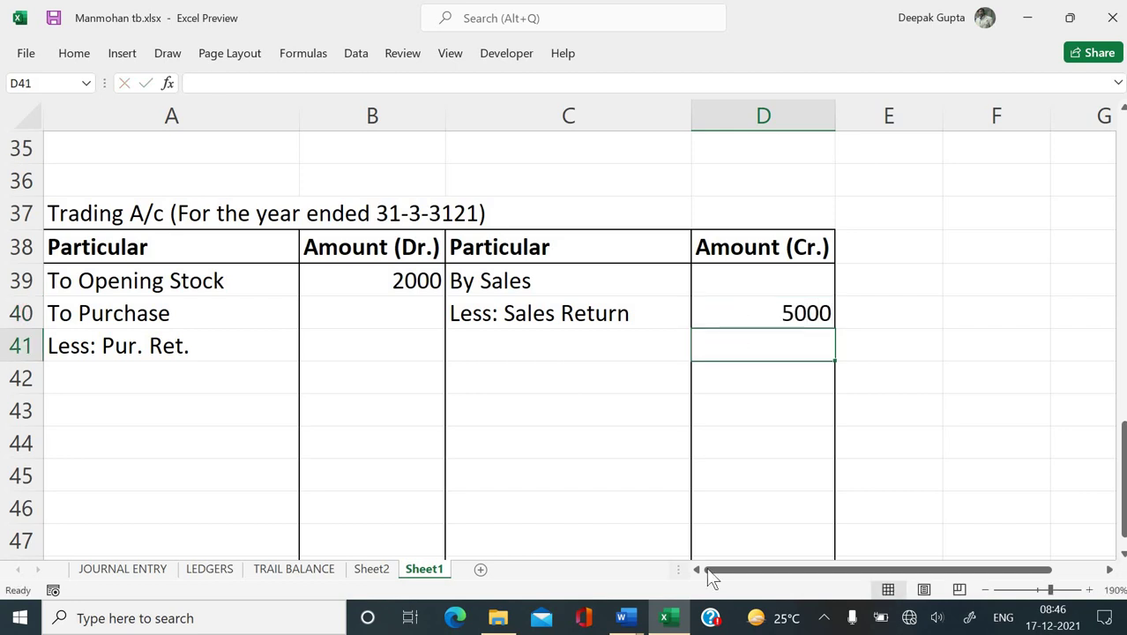
left_click(688, 538)
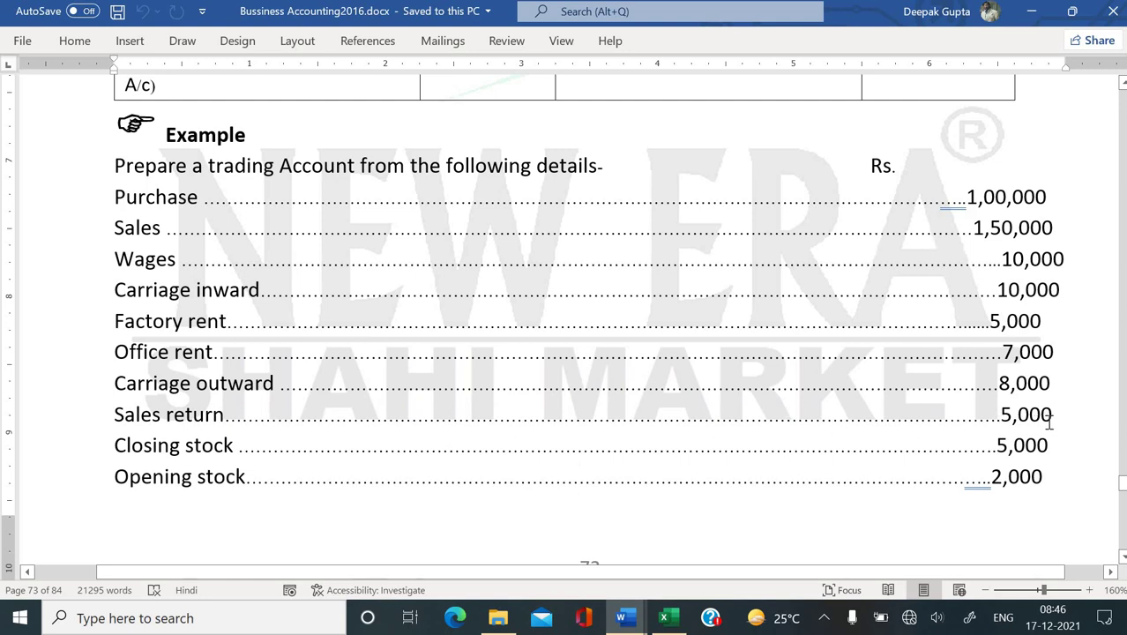
left_click(663, 622)
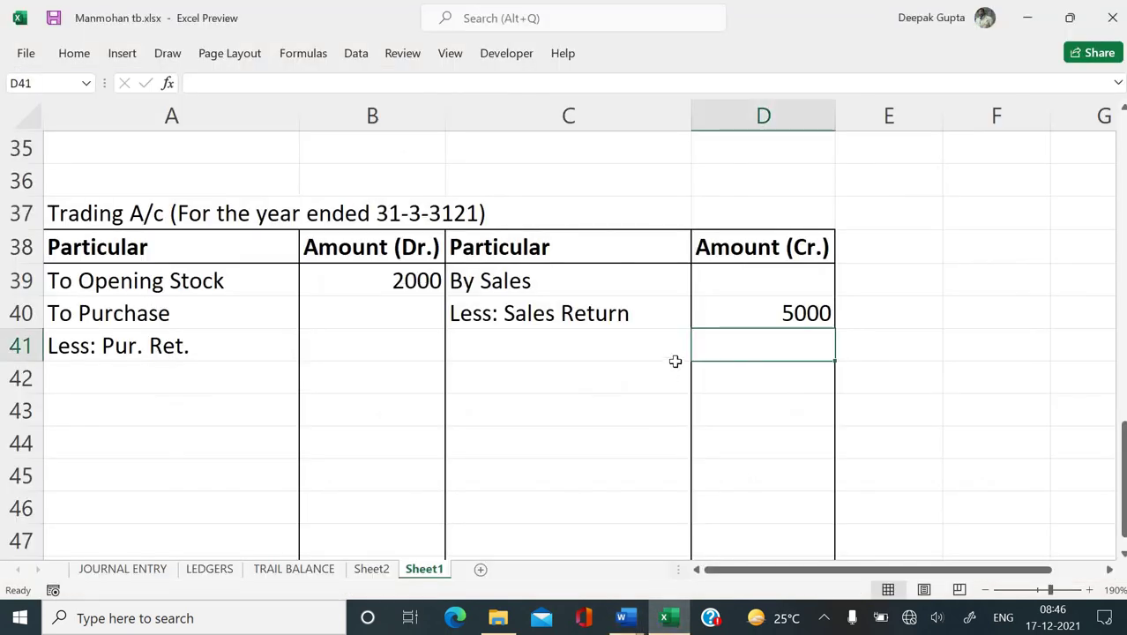
left_click(650, 291)
double_click(649, 291)
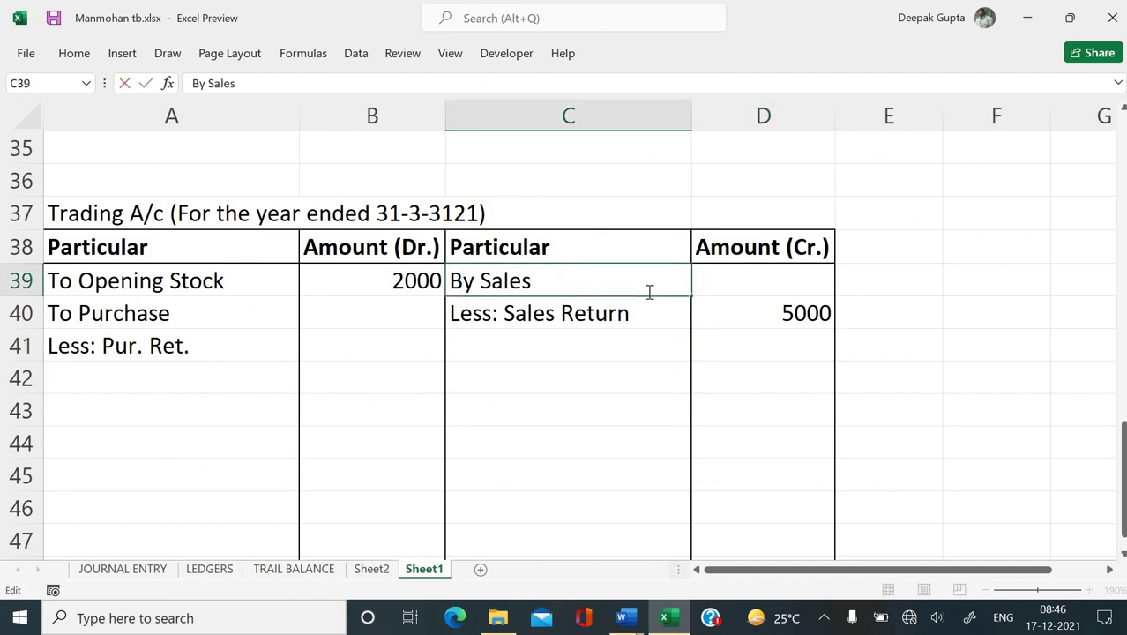
key("Escape")
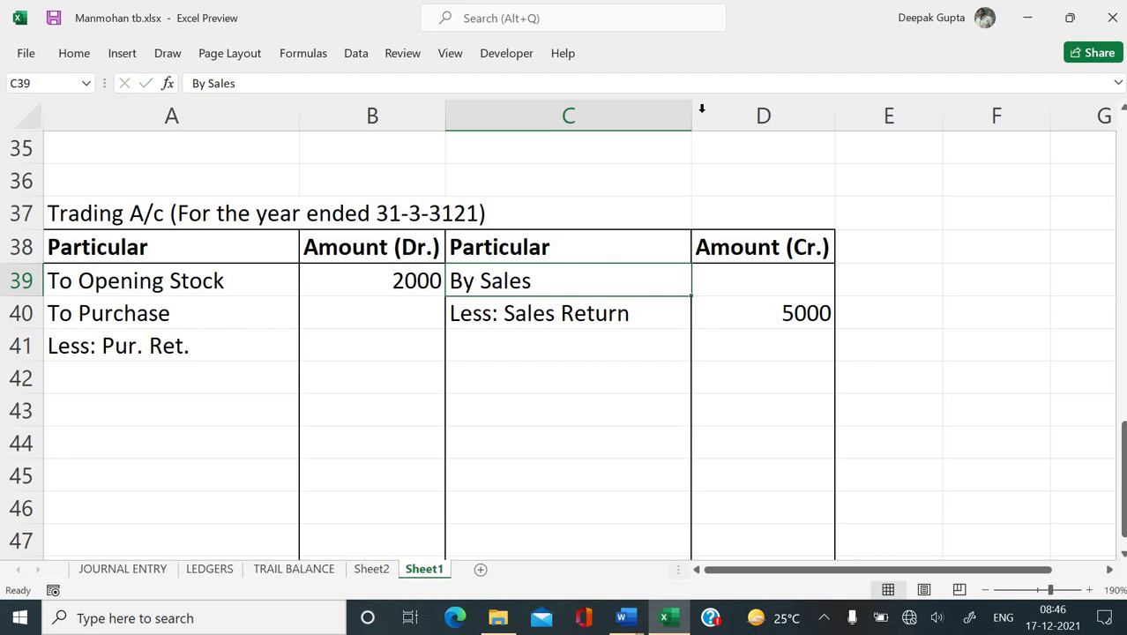
Step: Insert a blank column before the Amount (Cr.) column and narrow the new column D
left_click(723, 105)
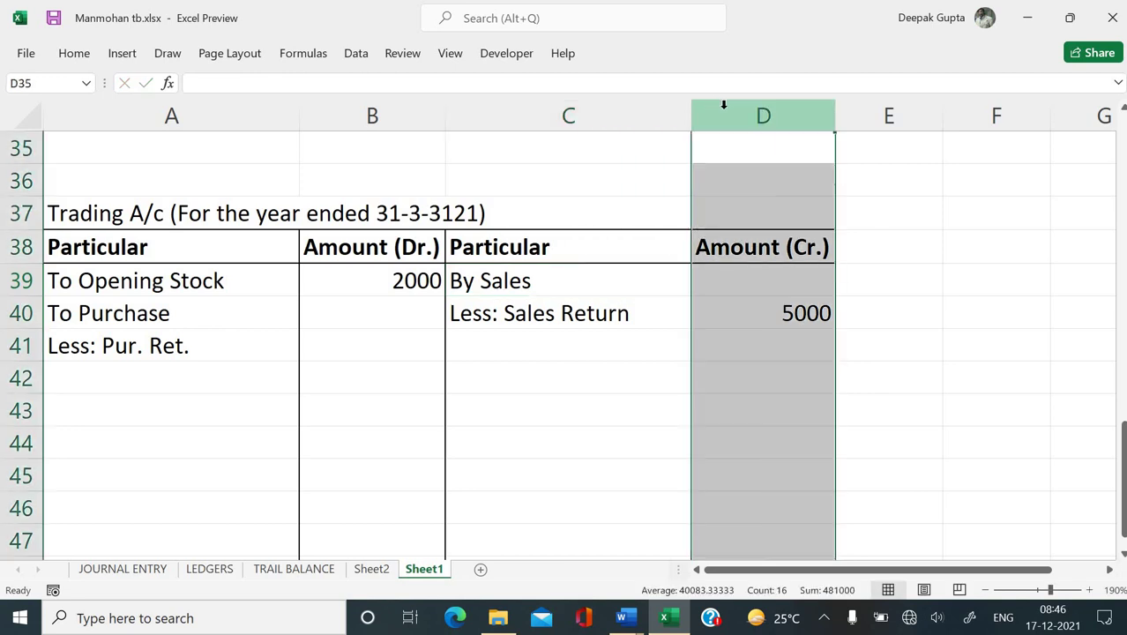
key("ctrl+plus")
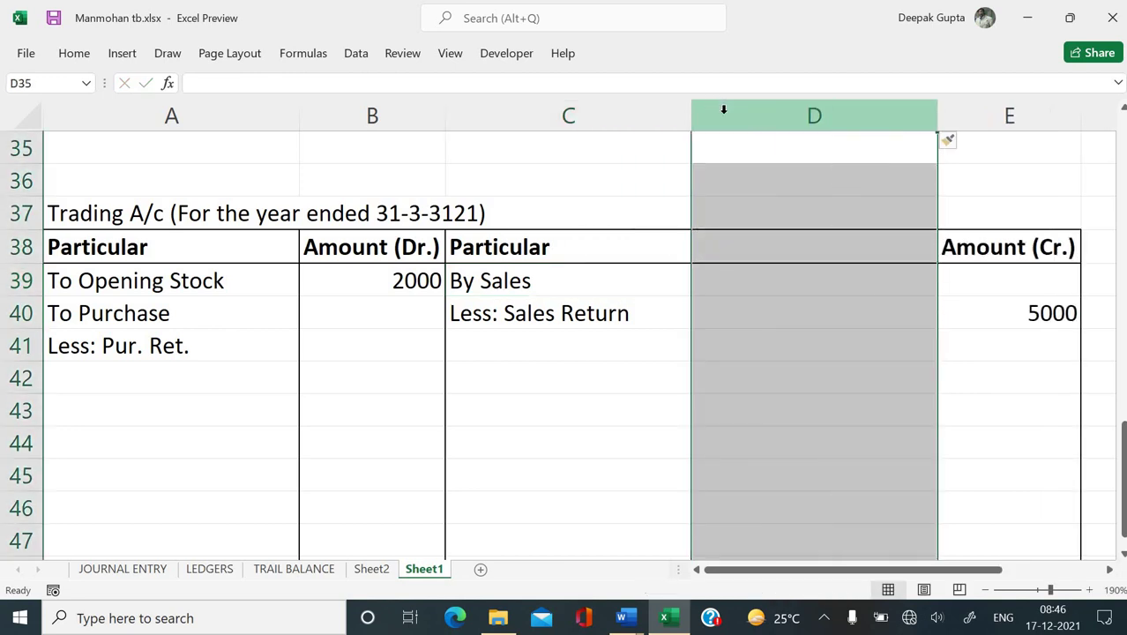
left_click(871, 294)
left_click_drag(940, 124, 813, 139)
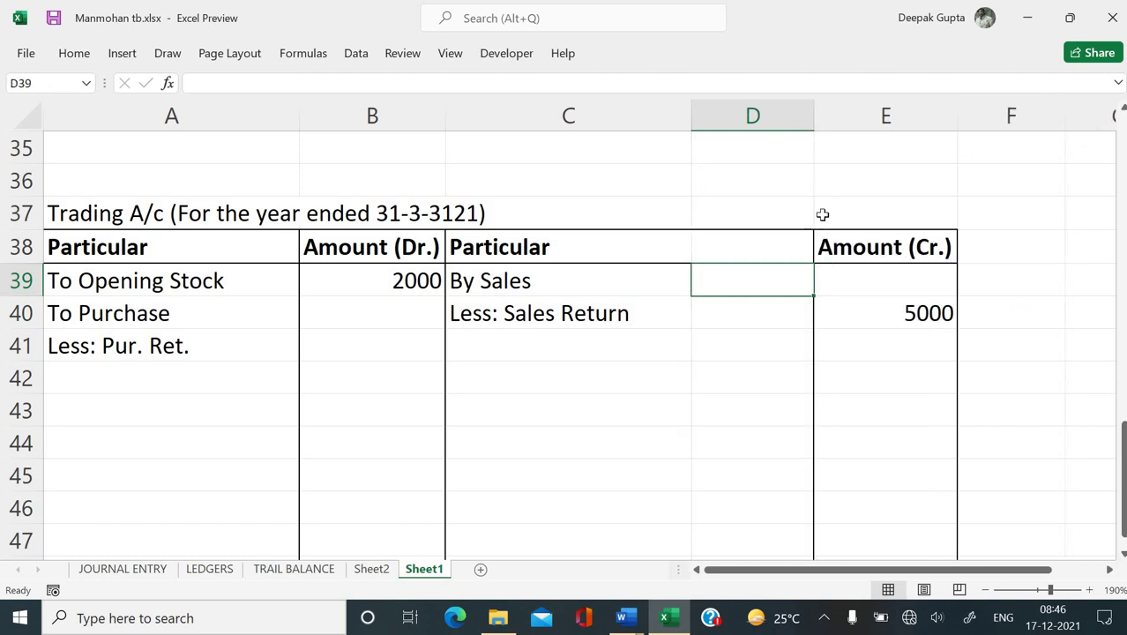
Step: Enter the sales amount 150000 from the Word notes in D39, beside "By Sales"
left_click(945, 334)
scroll(935, 329, "down", 1)
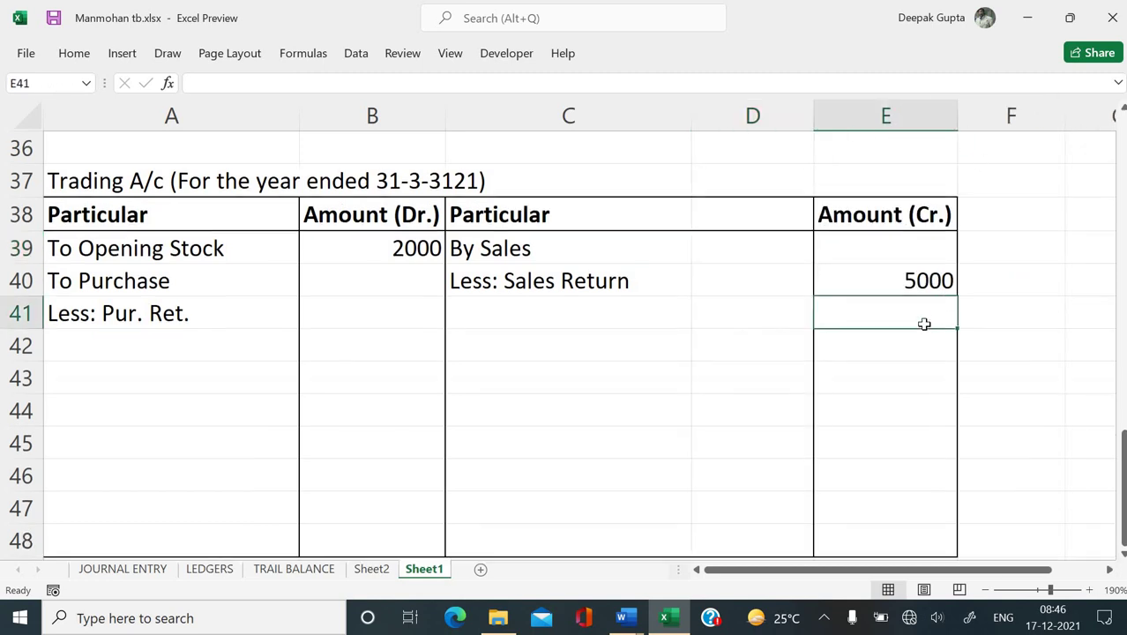
left_click(750, 254)
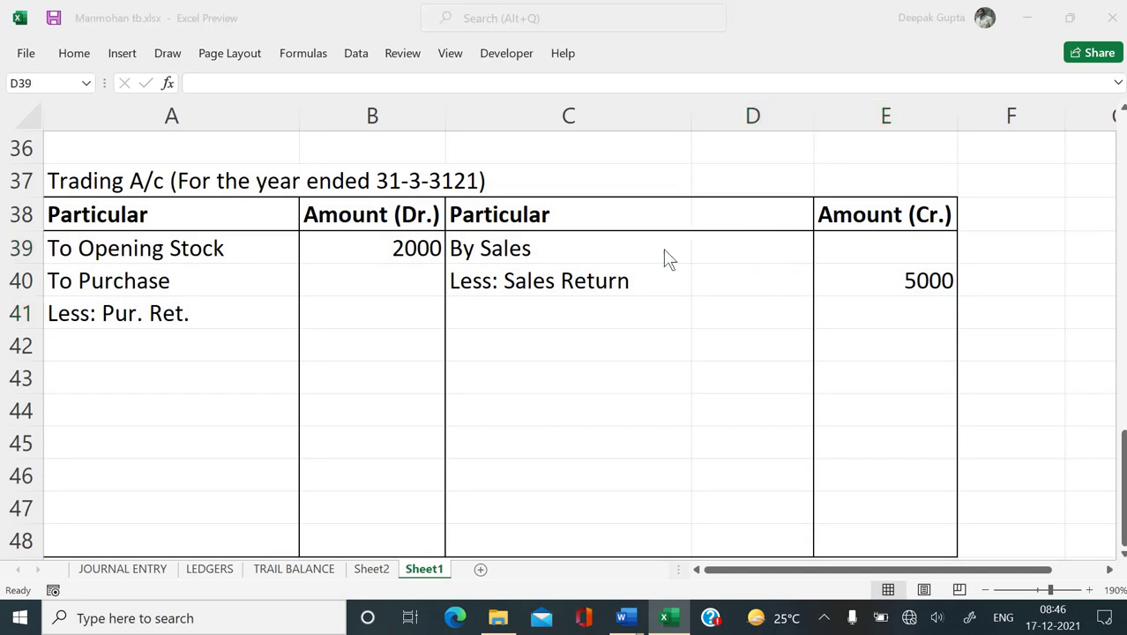
key("alt+Tab")
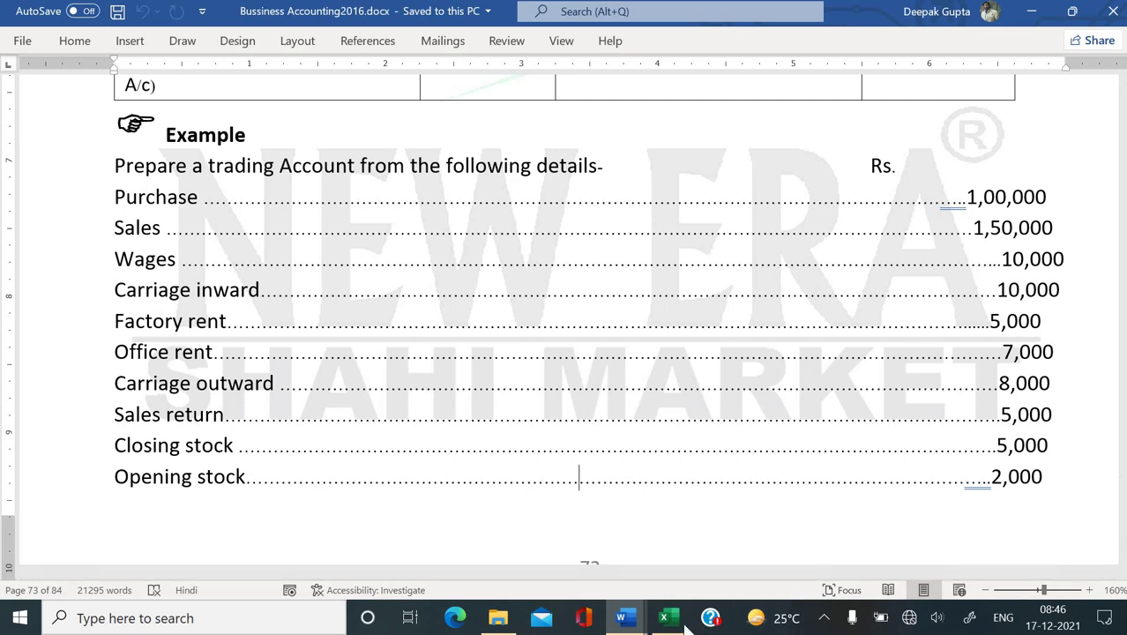
key("alt+Tab")
type("150000")
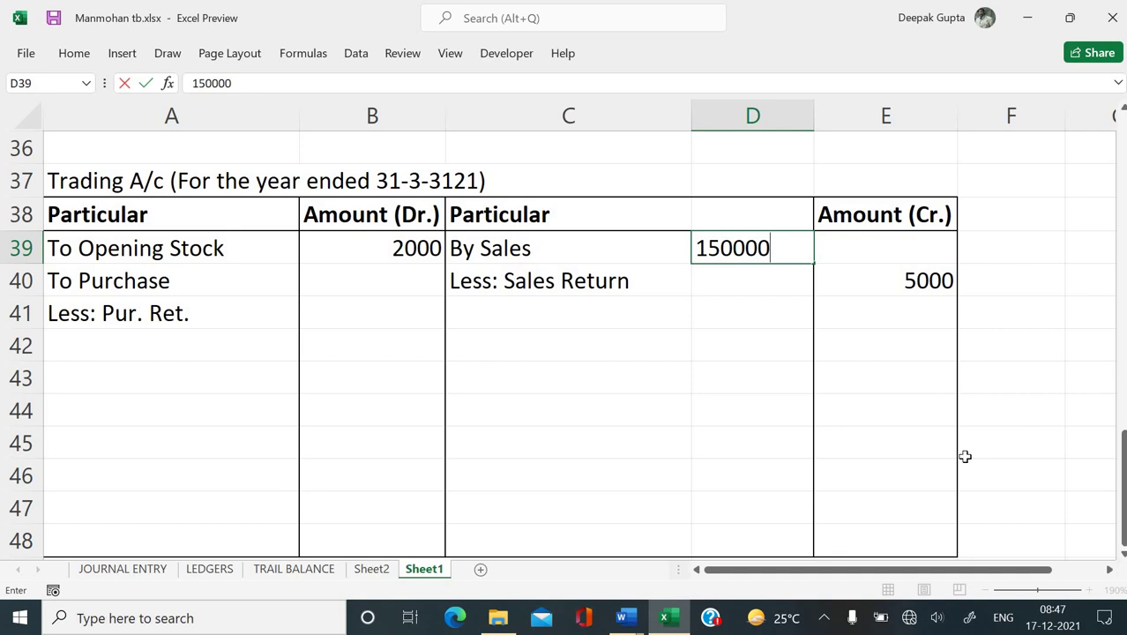
key("Return")
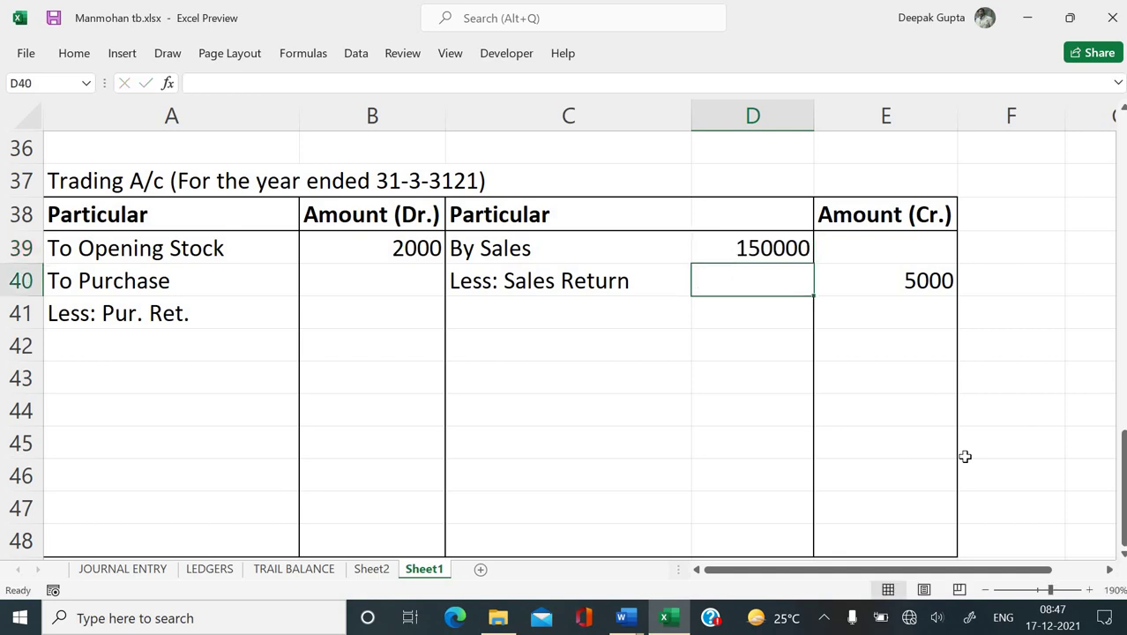
Step: Clear the sales return amount from E40 in the Amount (Cr.) column
scroll(919, 390, "up", 1)
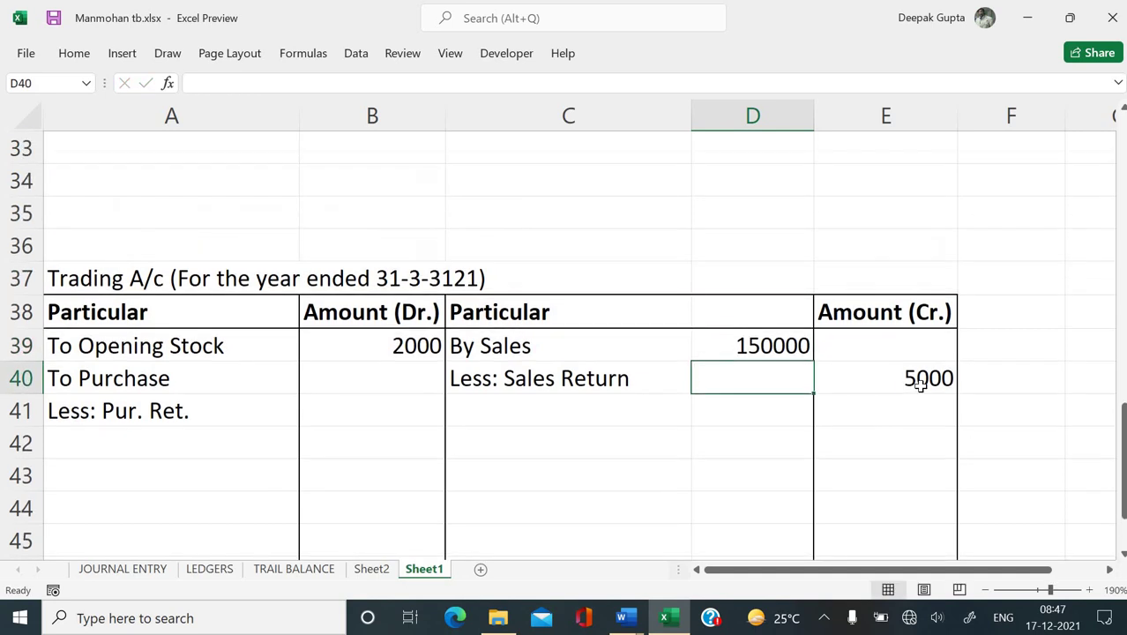
left_click(920, 384)
key("Delete")
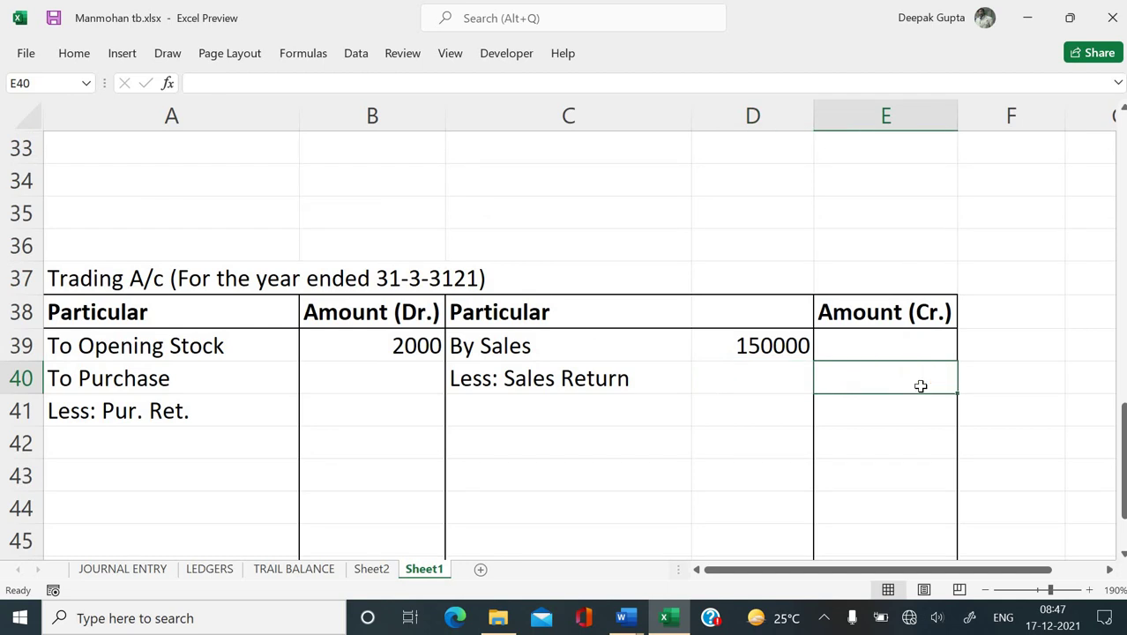
Step: Enter "By Closing Stock" in C41 as the next credit-side item below the sales return
key("Left")
key("Left")
key("Left")
key("Down")
key("Right")
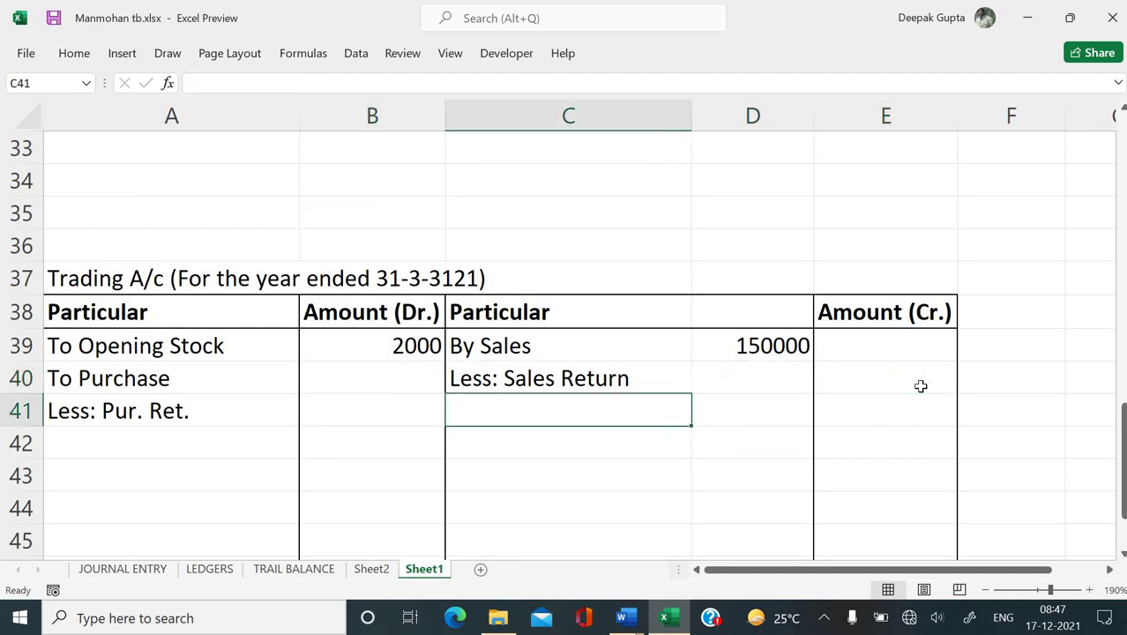
type("By ")
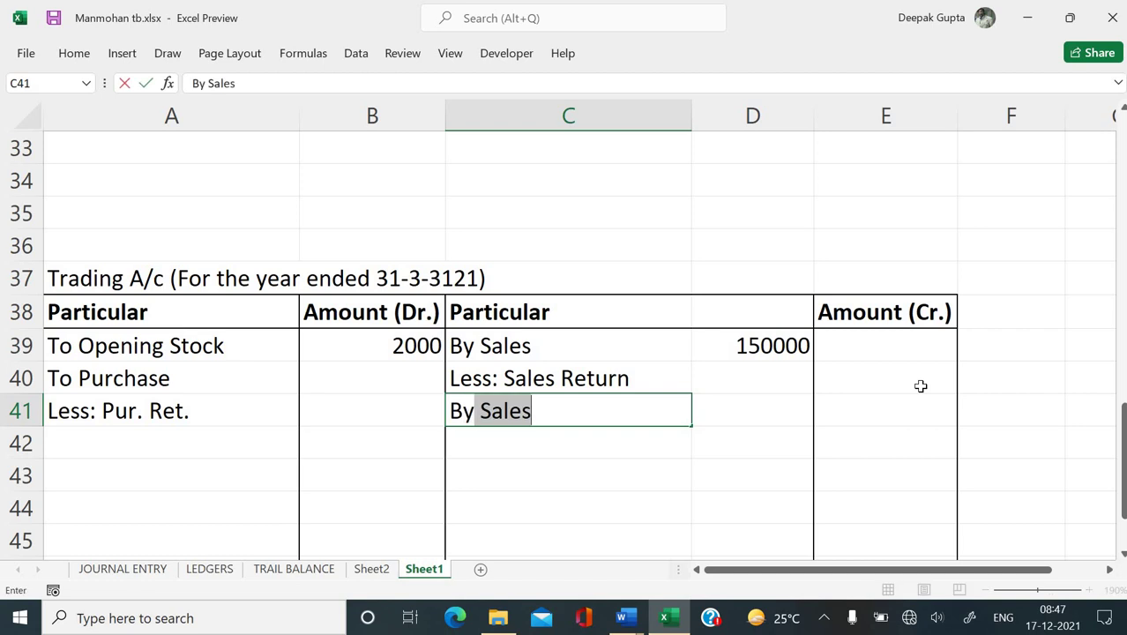
type("Closi")
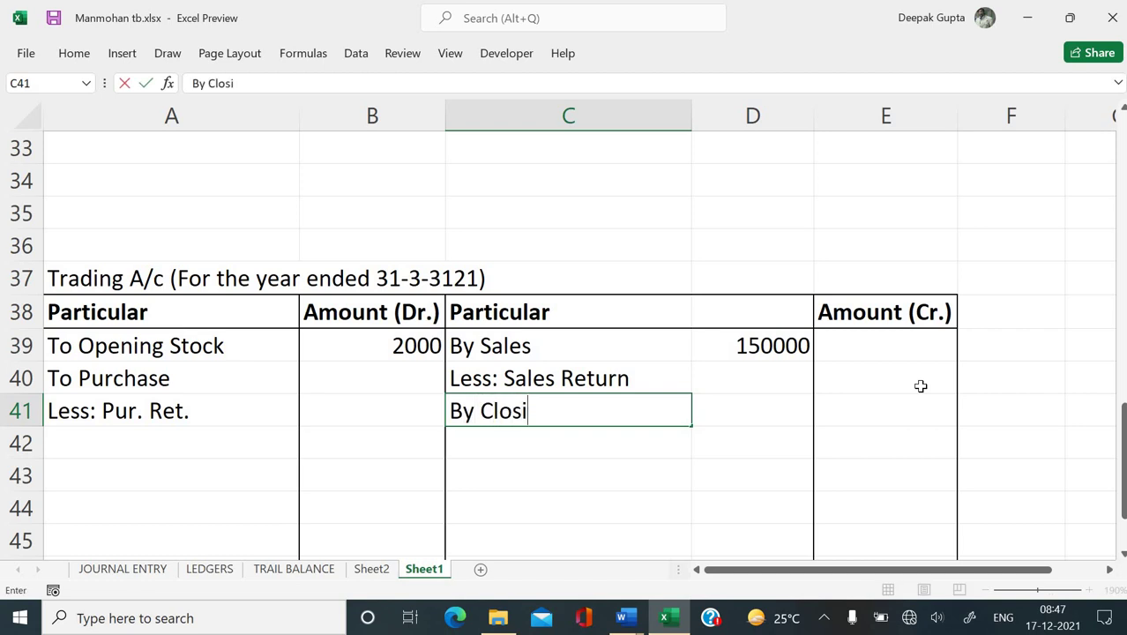
type("ng Stock")
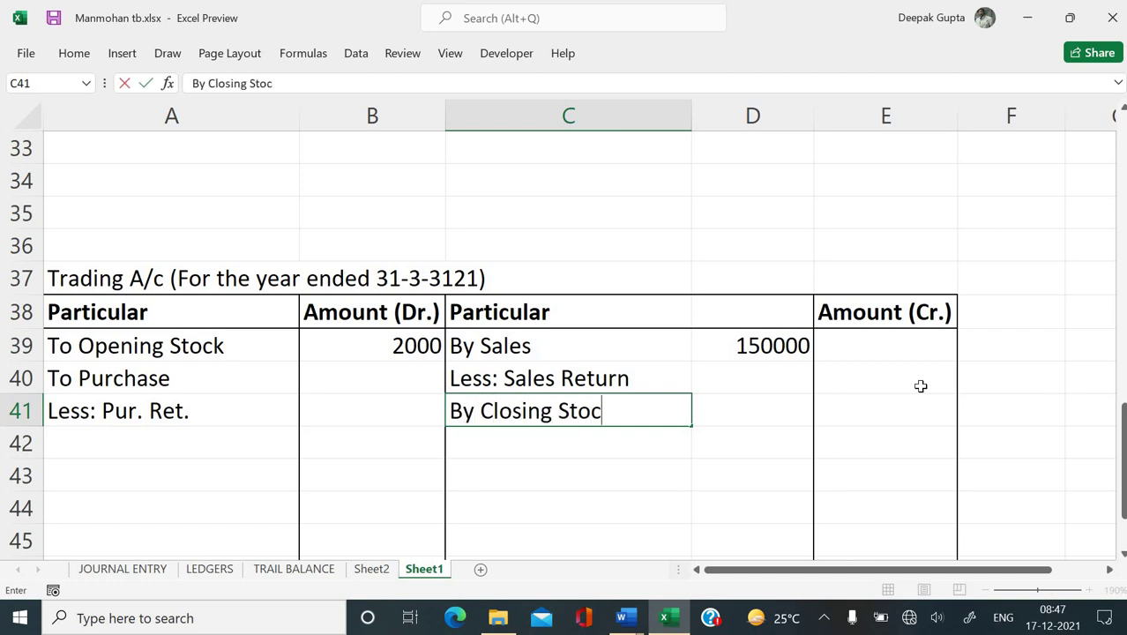
key("Right")
Step: Enter 5000 in E41 as the closing stock amount
key("Right")
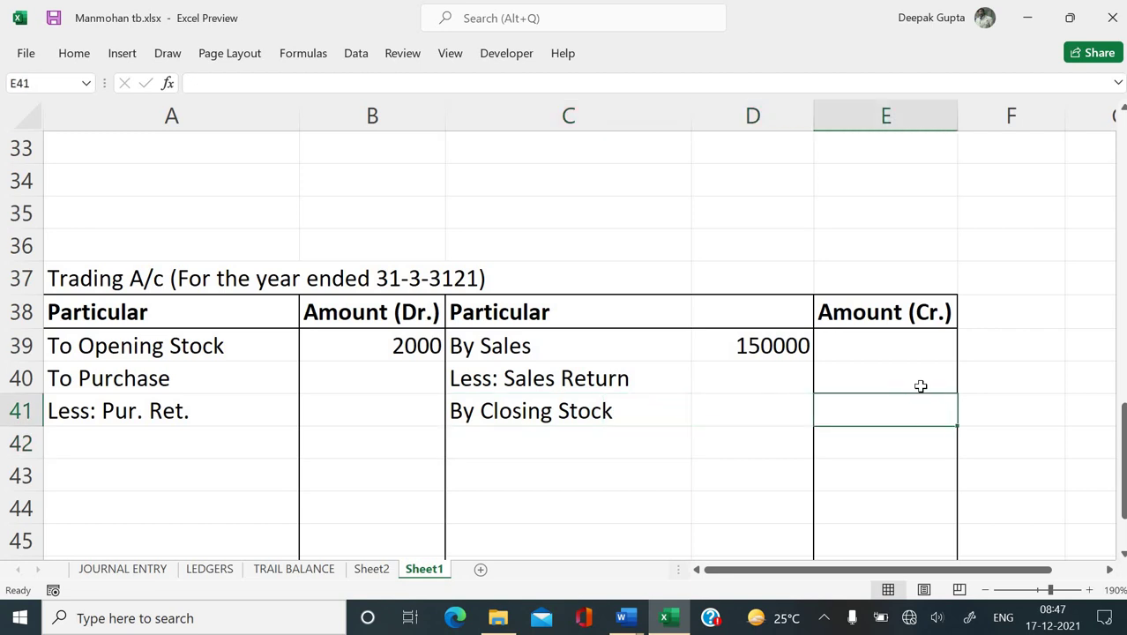
type("5000")
key("Return")
Step: Check the amounts in the Word notes and clear the closing stock amount from E41
key("Left")
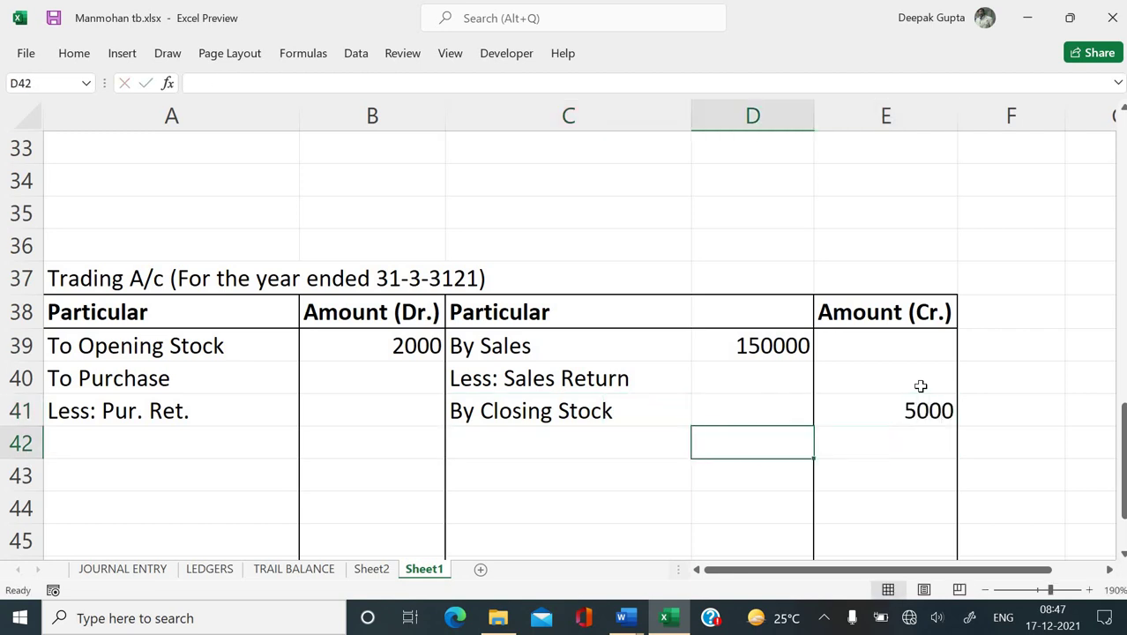
key("Up")
key("Up")
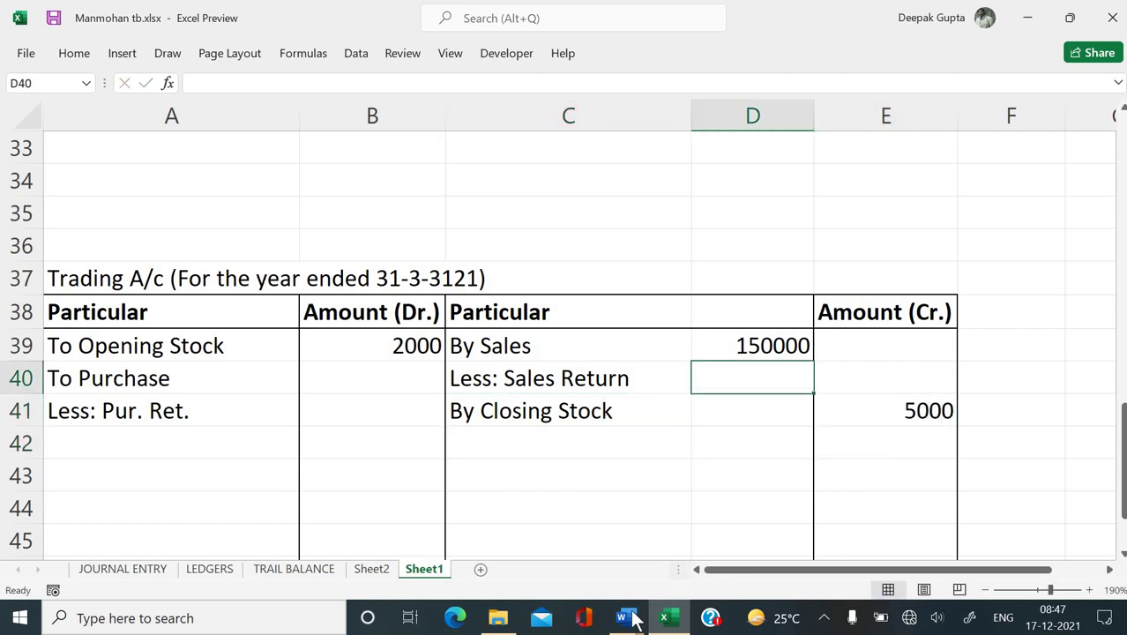
left_click(628, 620)
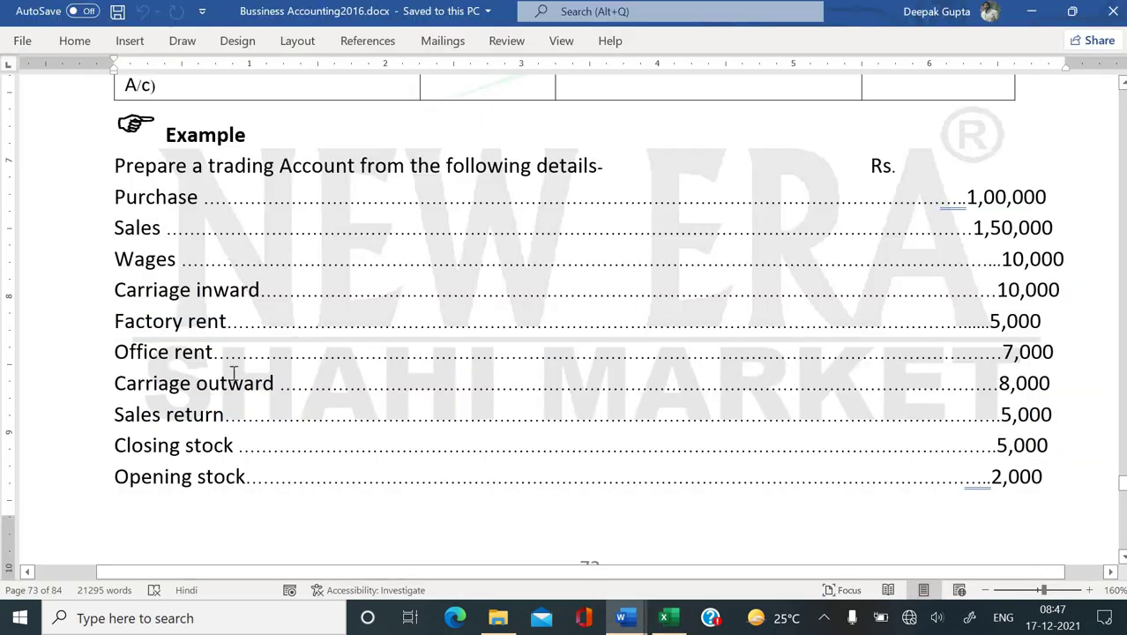
left_click(668, 622)
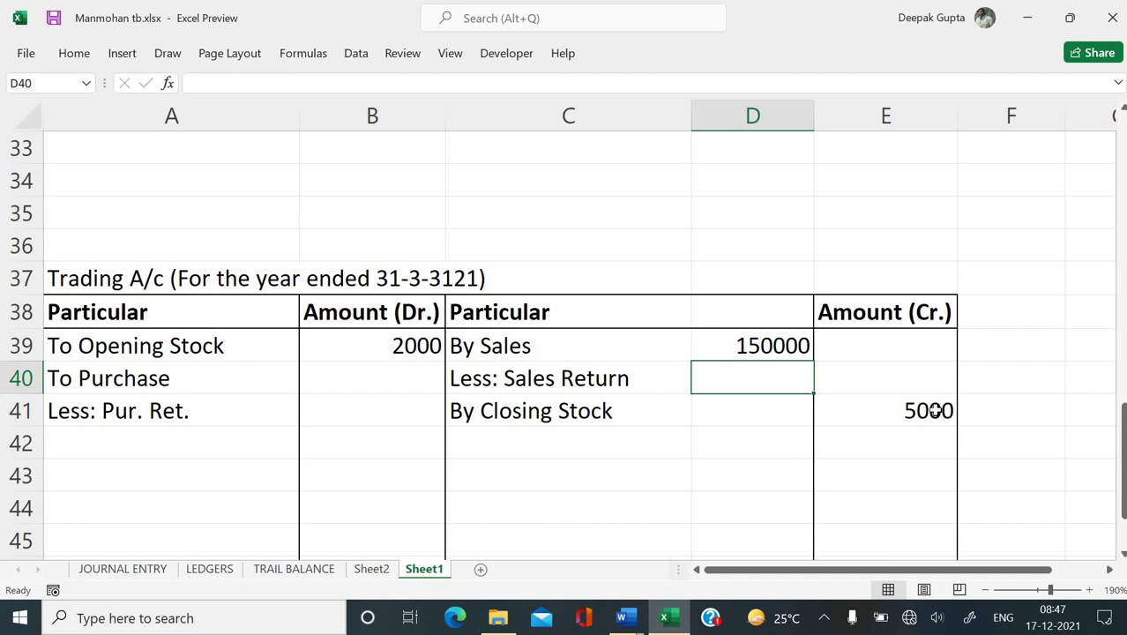
left_click(935, 410)
key("Delete")
Step: Enter 5000 in D40 as the sales return amount in the inner column
left_click(777, 374)
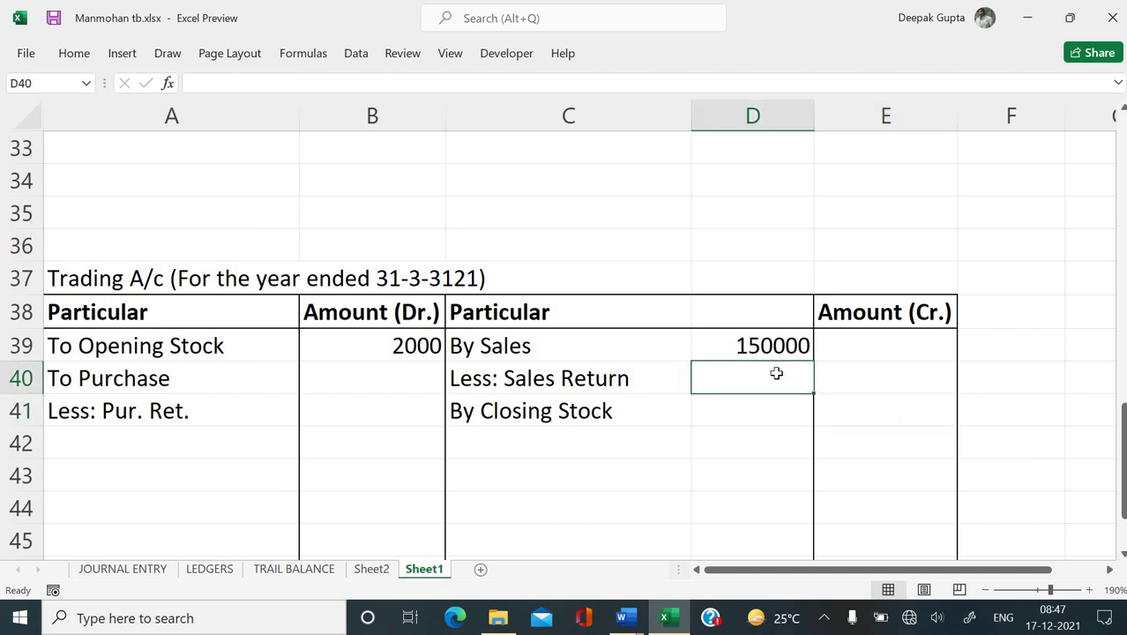
type("5000")
key("Return")
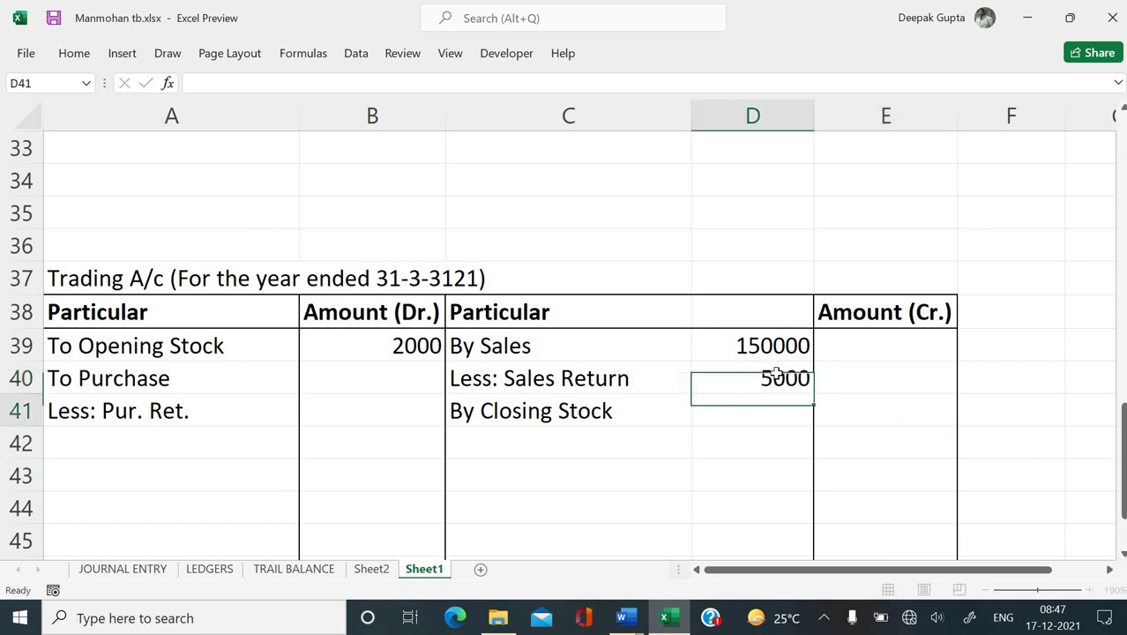
Step: Calculate net sales in E40 with a formula subtracting the sales return from sales, =D39-D40
key("Up")
key("Right")
type("=")
key("Up")
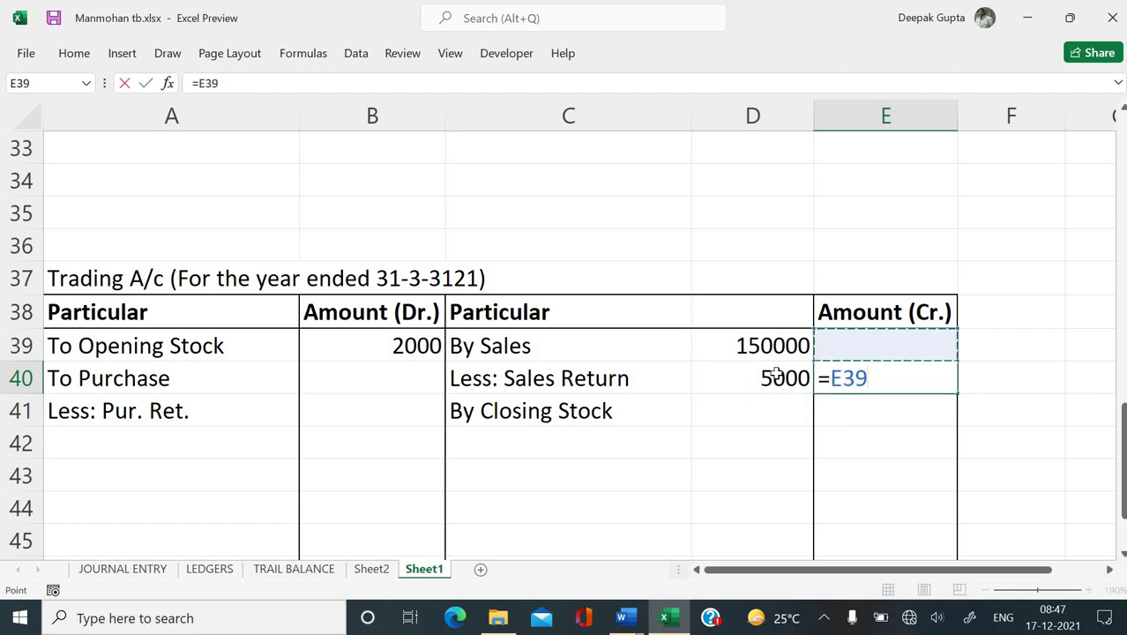
key("Left")
type("-")
key("Left")
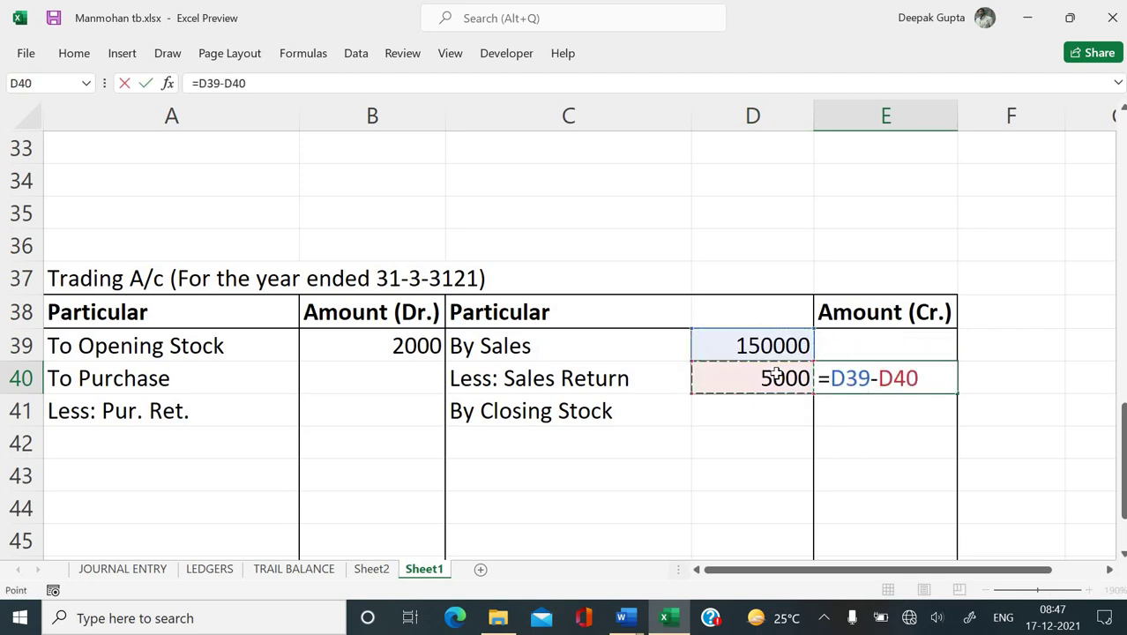
key("Return")
key("Up")
key("Down")
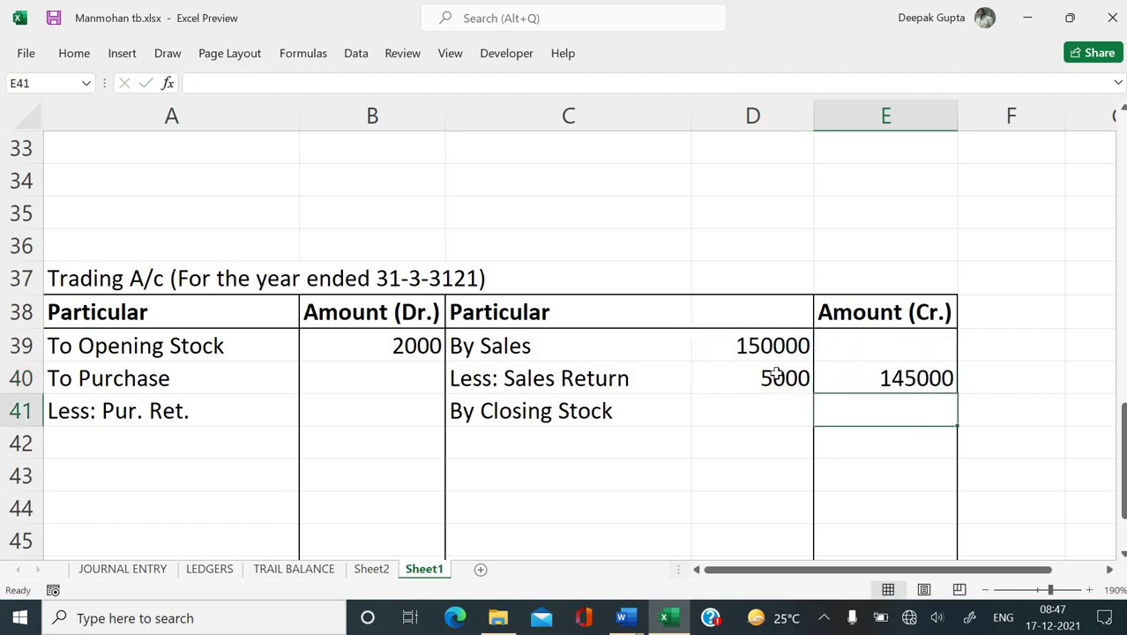
Step: Check the closing stock figure in the Word notes and enter 5000 in E41 of the Excel sheet
mouse_move(623, 617)
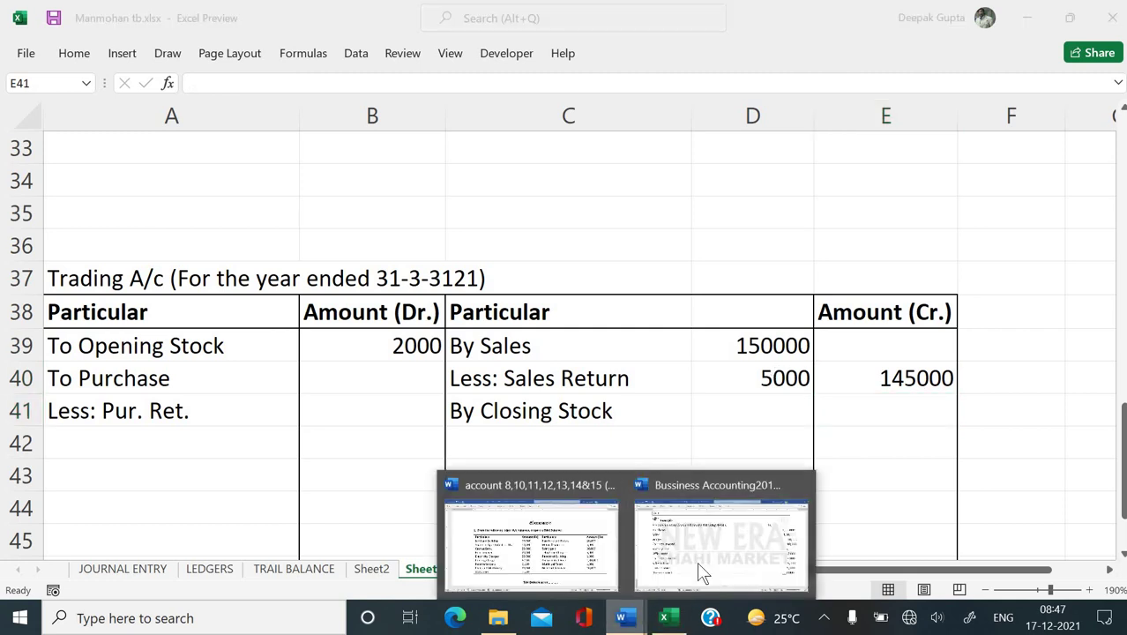
left_click(697, 562)
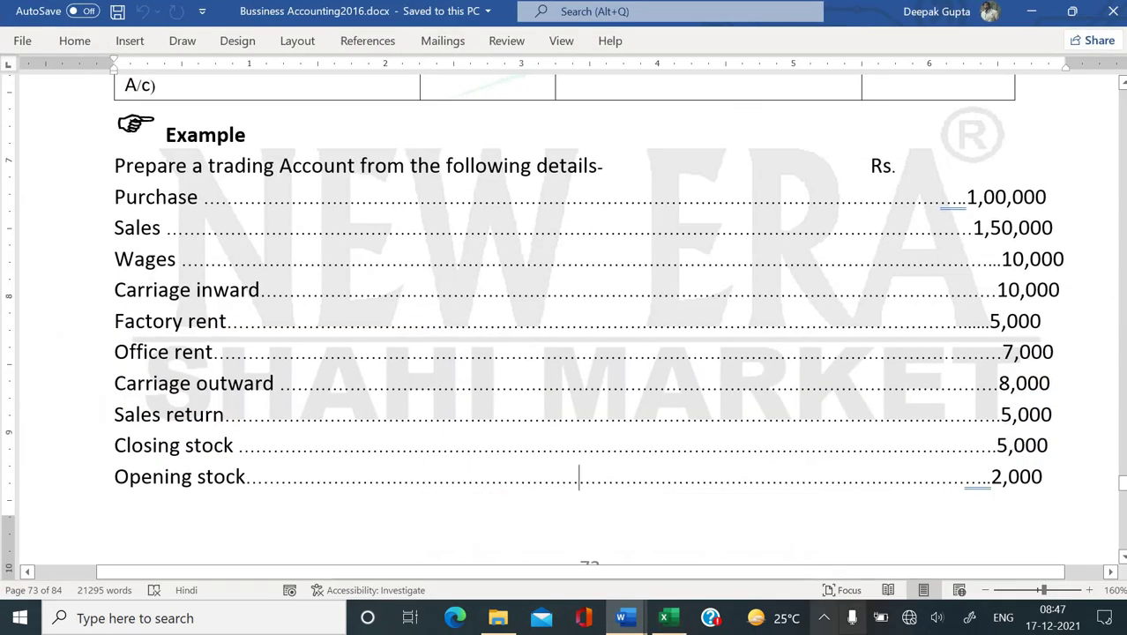
left_click(668, 618)
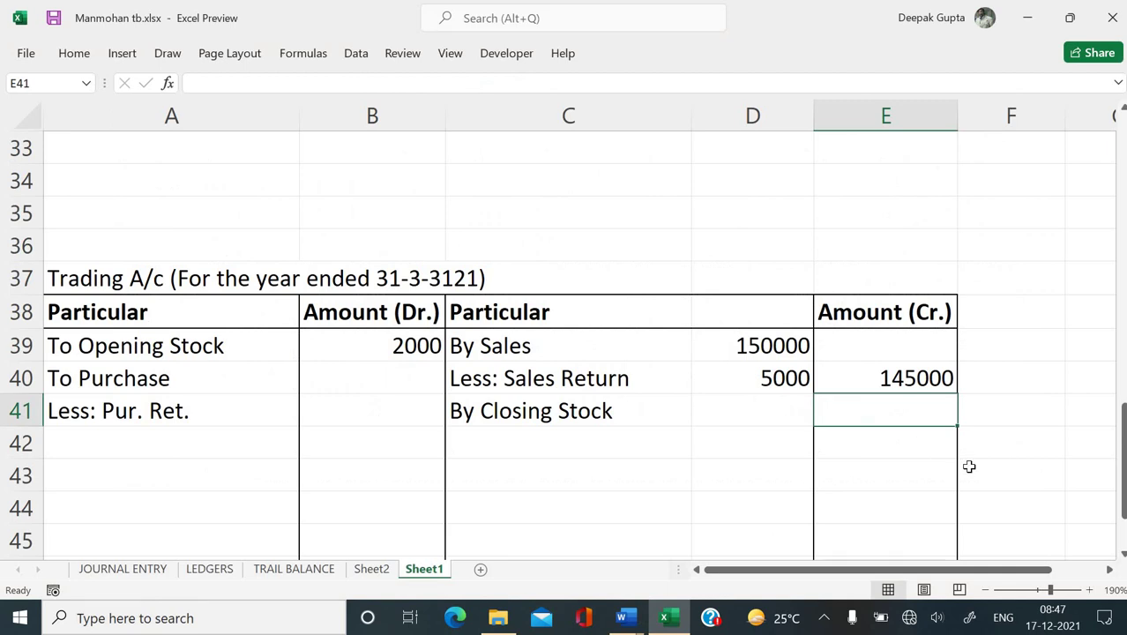
type("5000")
key("Return")
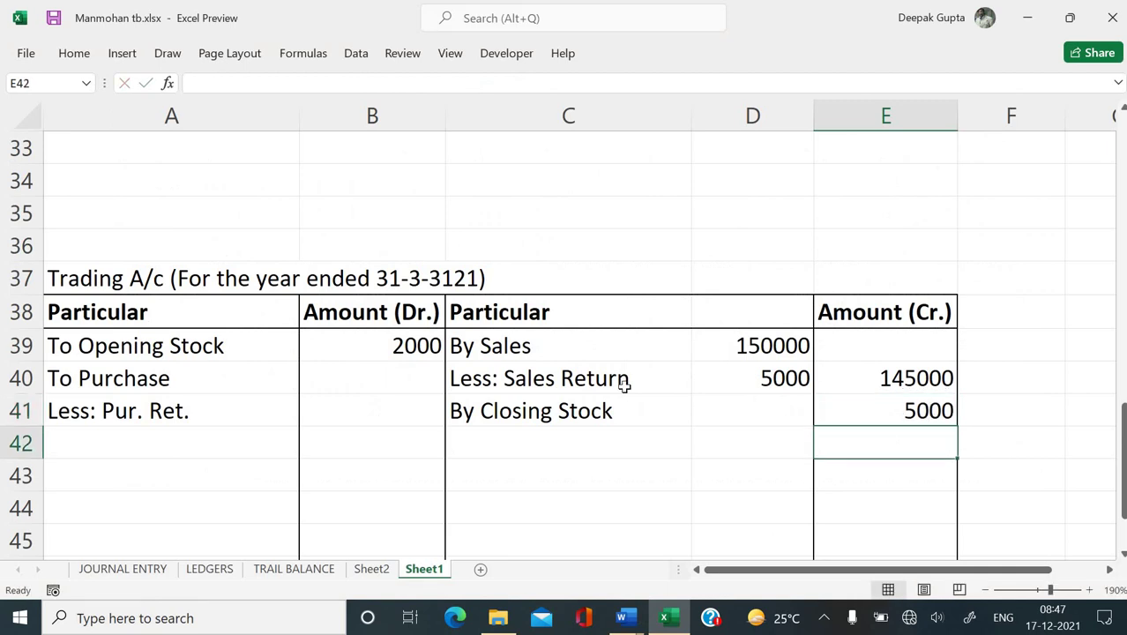
Step: Insert a new column before the Amount (Dr.) column and narrow it for use as the debit side's inner column
left_click(284, 375)
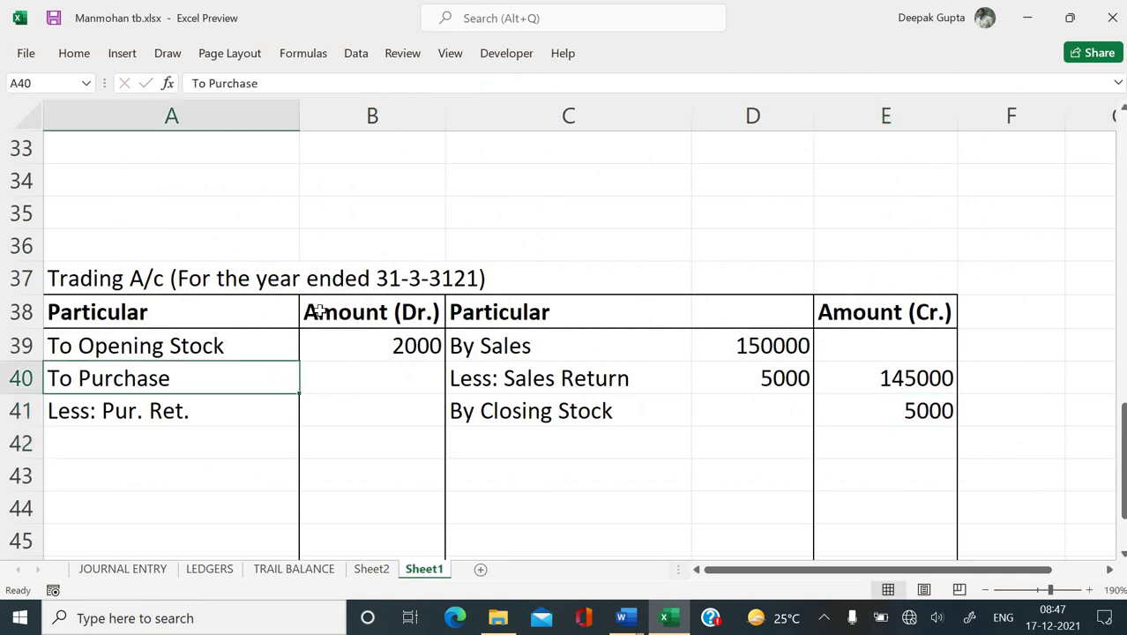
left_click(340, 115)
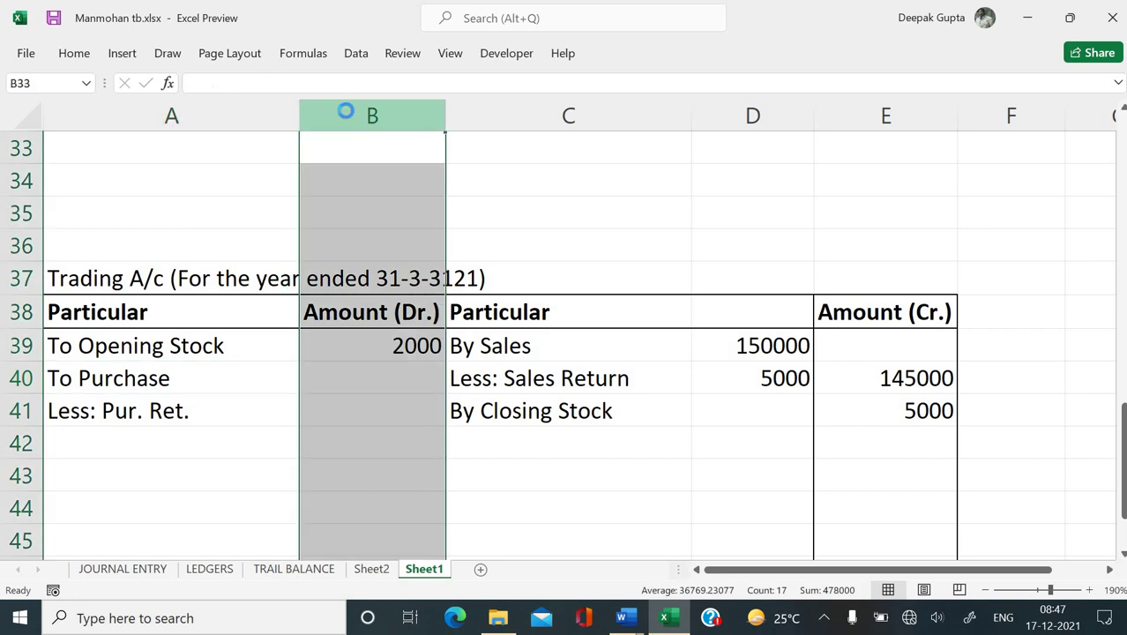
left_click(549, 377)
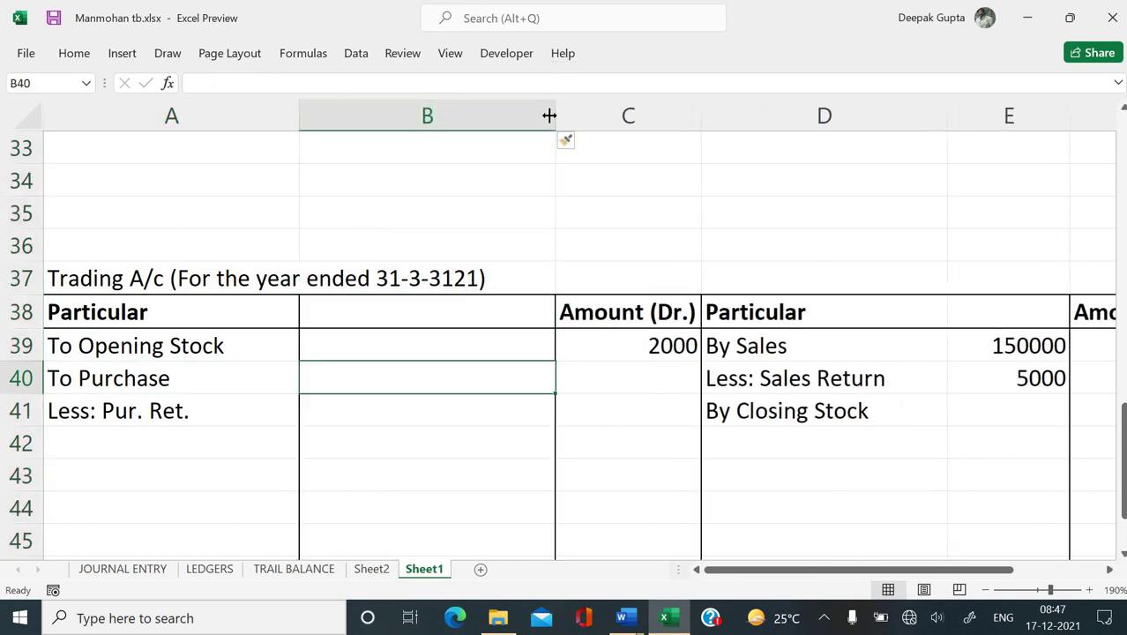
left_click_drag(535, 125, 402, 135)
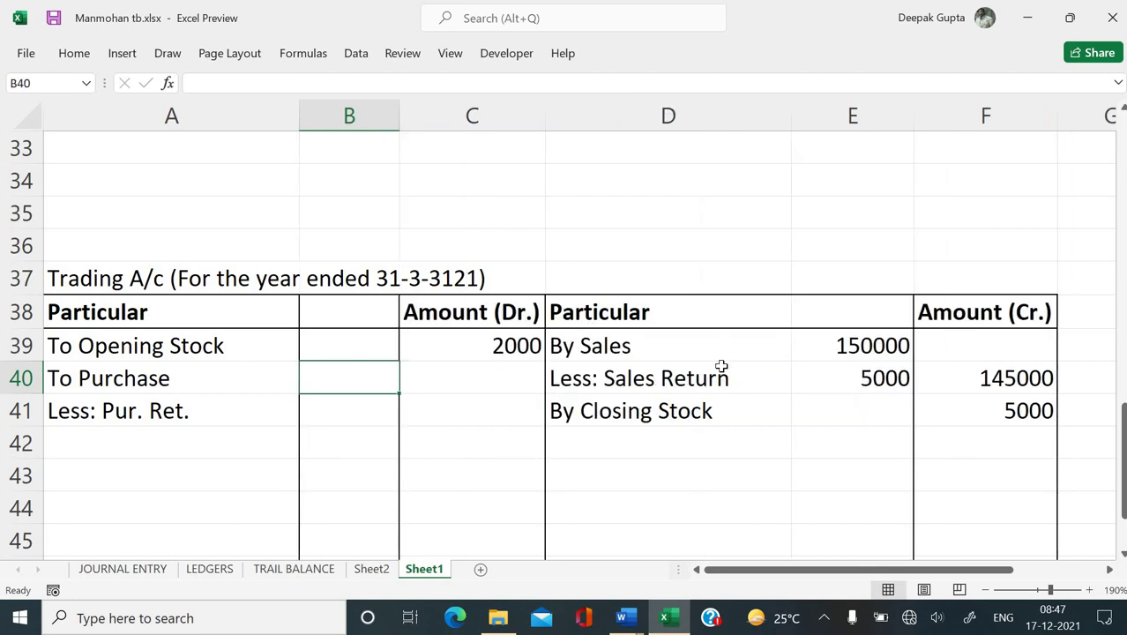
Step: Merge and center the Trading A/c title across A37:F37
scroll(435, 369, "down", 1)
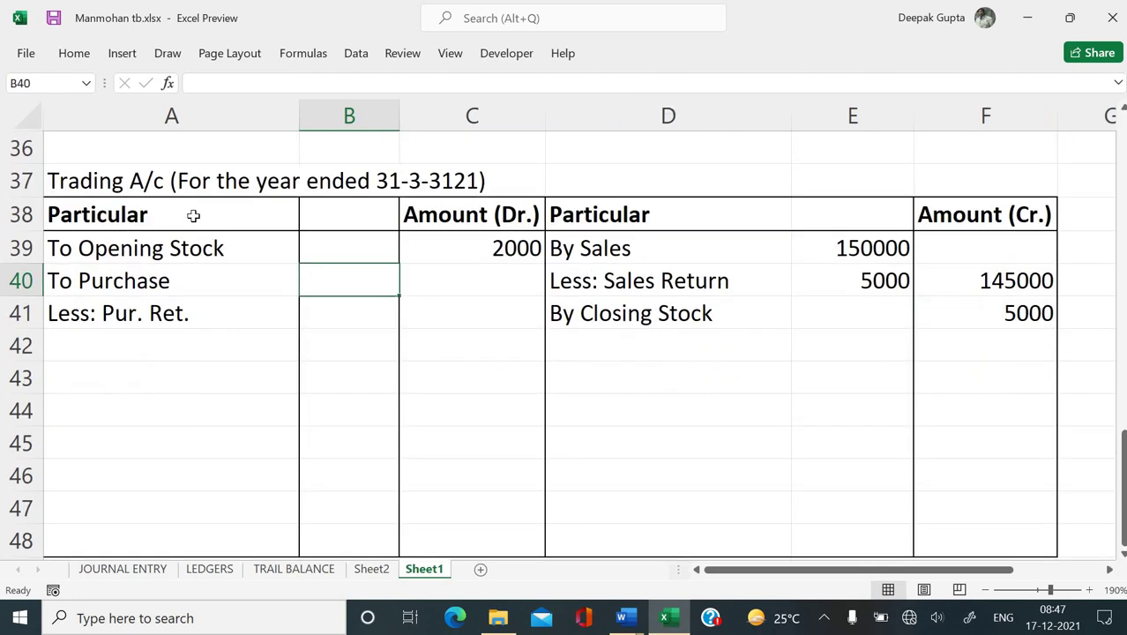
left_click_drag(216, 181, 938, 192)
left_click(75, 54)
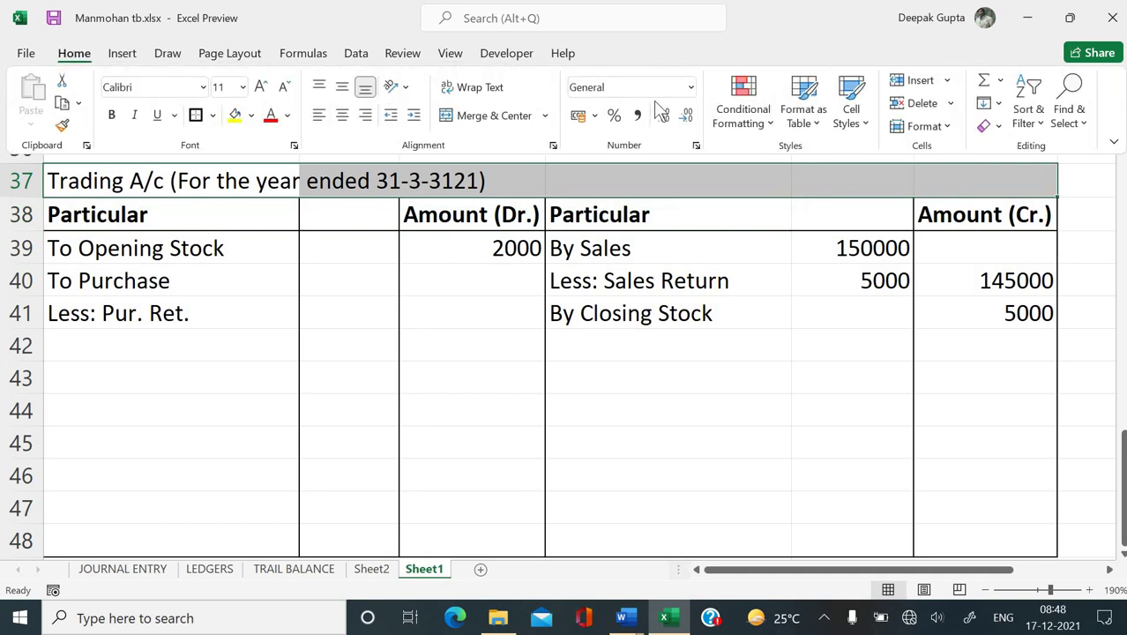
left_click(498, 117)
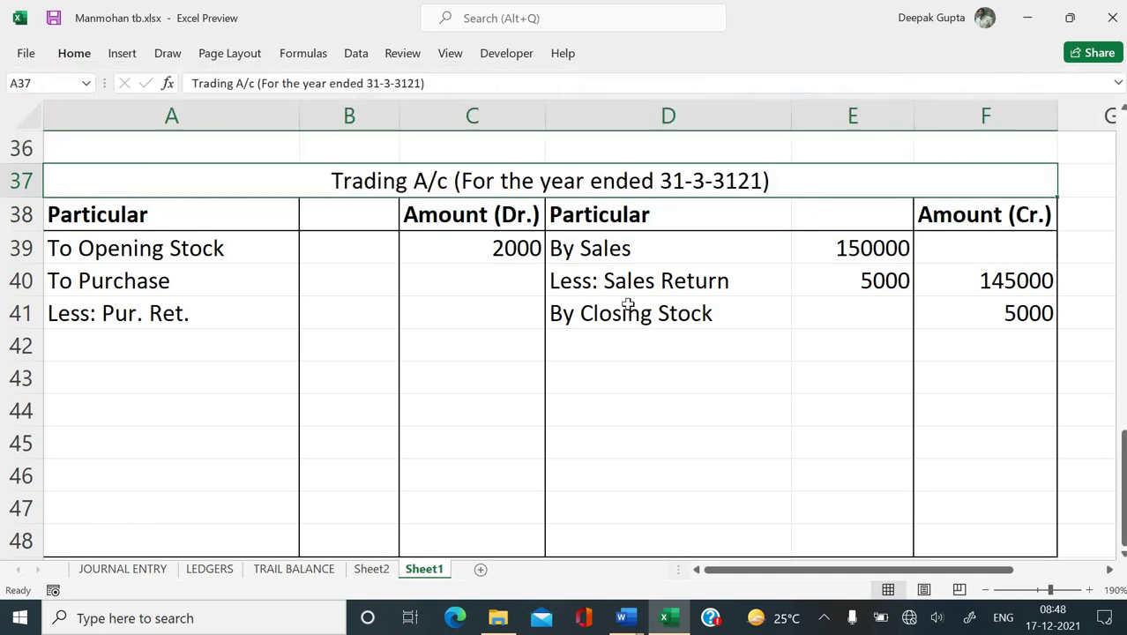
left_click(629, 309)
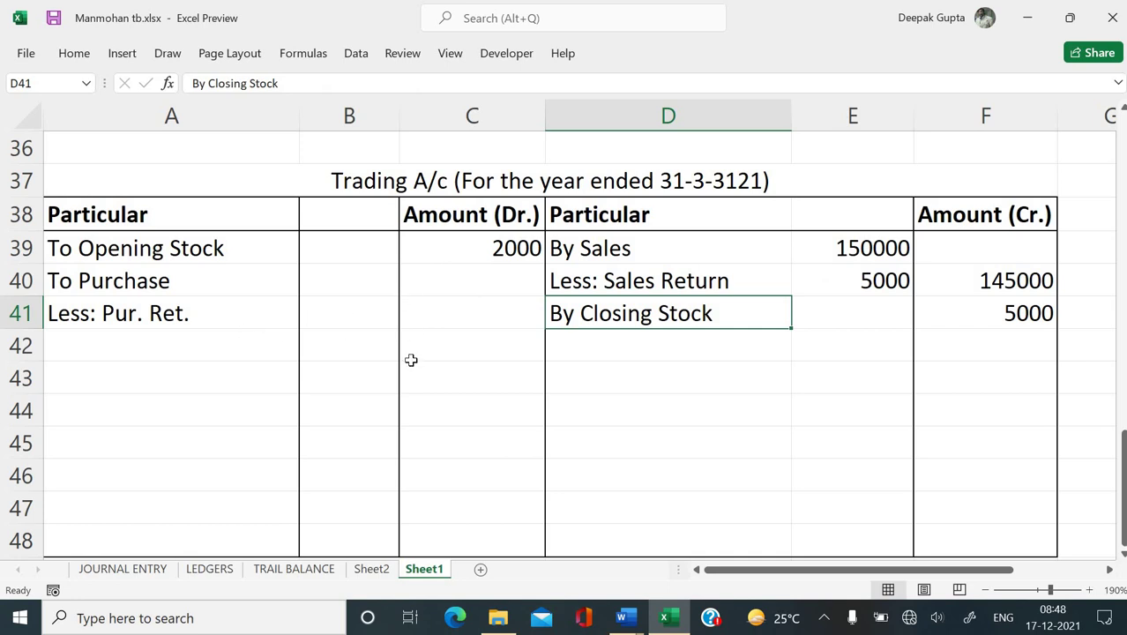
Step: Check the purchase figure in the Word notes and enter 100000 in B40 as the purchase amount
left_click(622, 617)
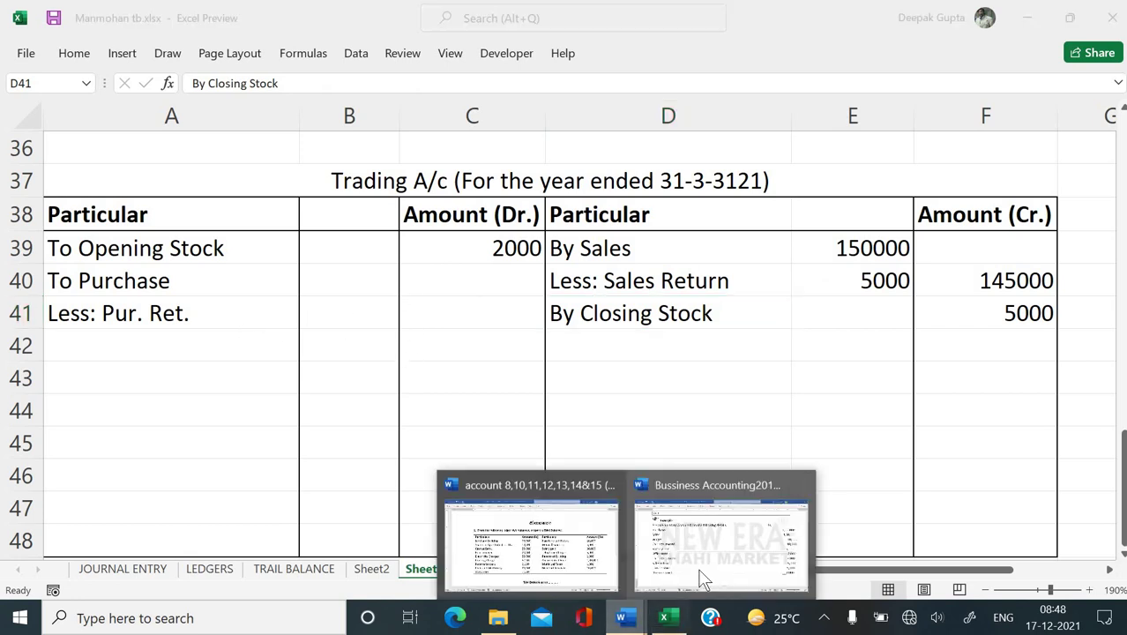
left_click(721, 539)
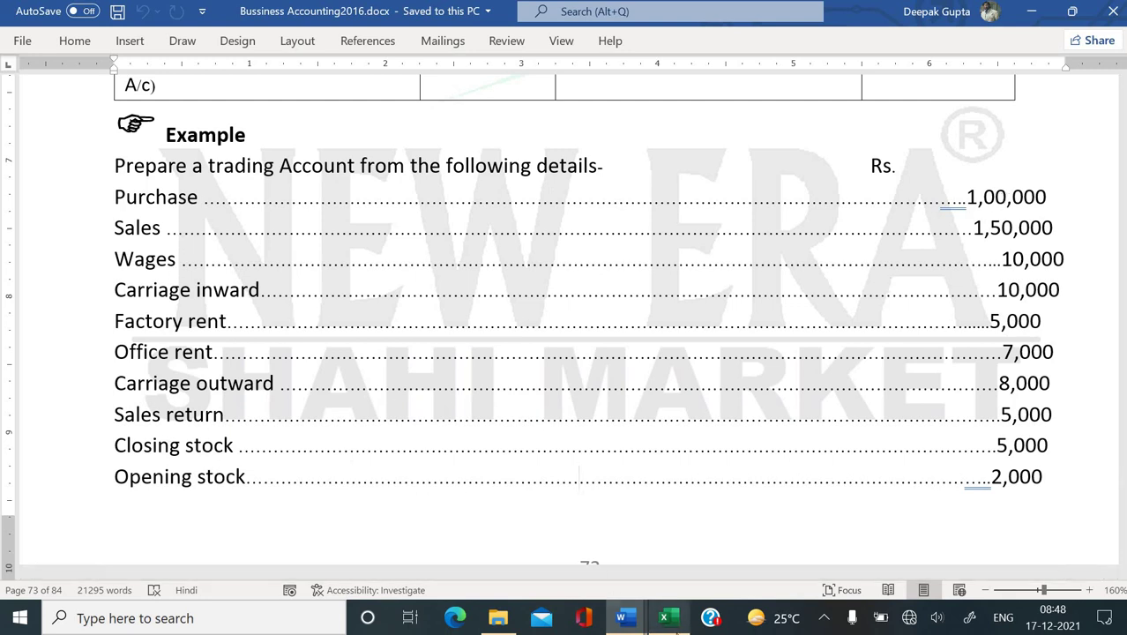
left_click(668, 620)
left_click(342, 303)
key("ctrl+Up")
left_click(345, 280)
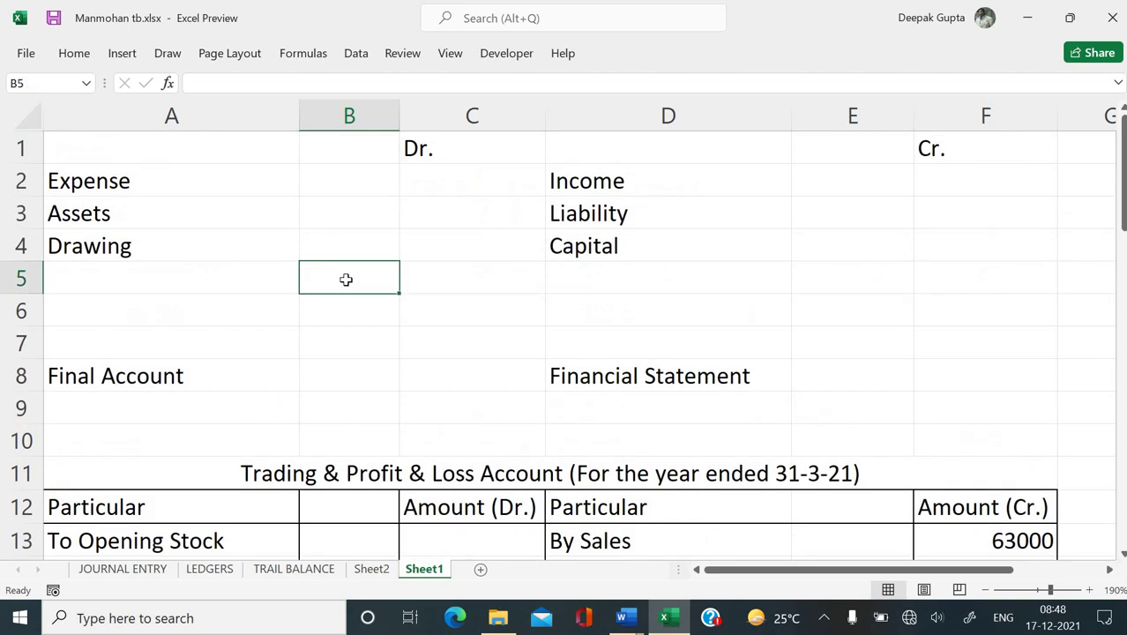
scroll(346, 279, "down", 4)
scroll(346, 280, "down", 10)
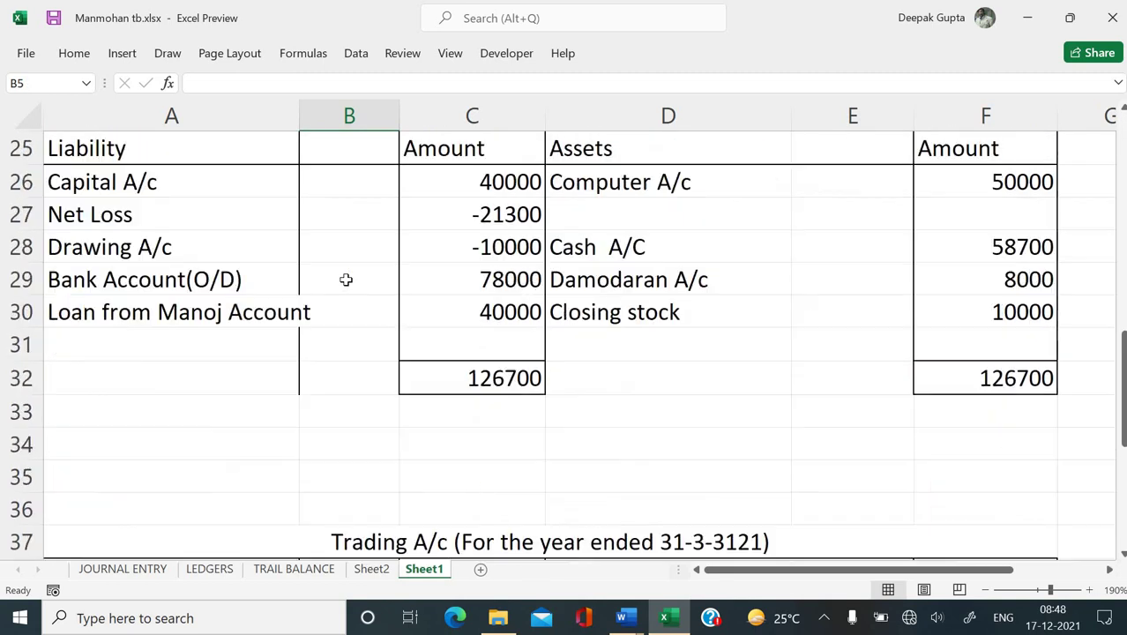
scroll(346, 279, "up", 3)
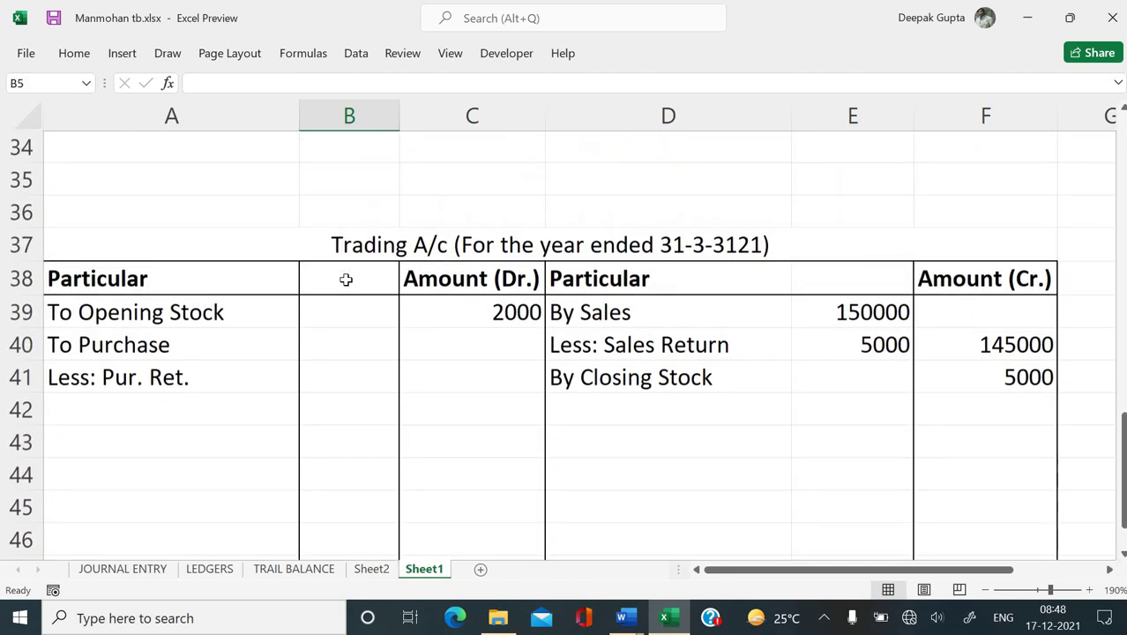
left_click(348, 346)
type("1")
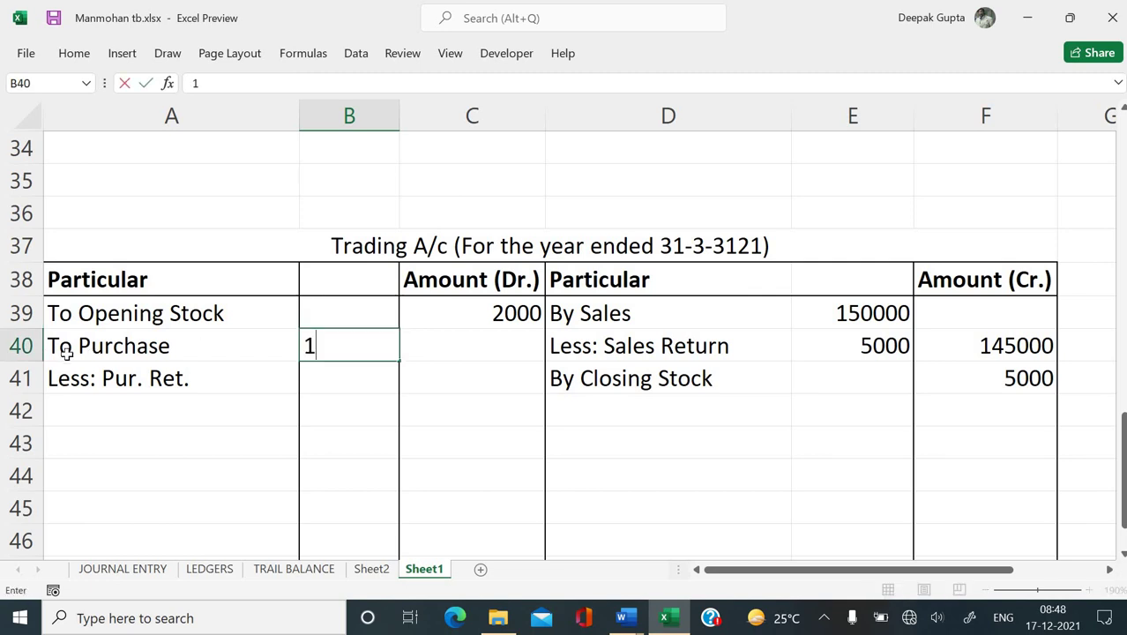
type("00000")
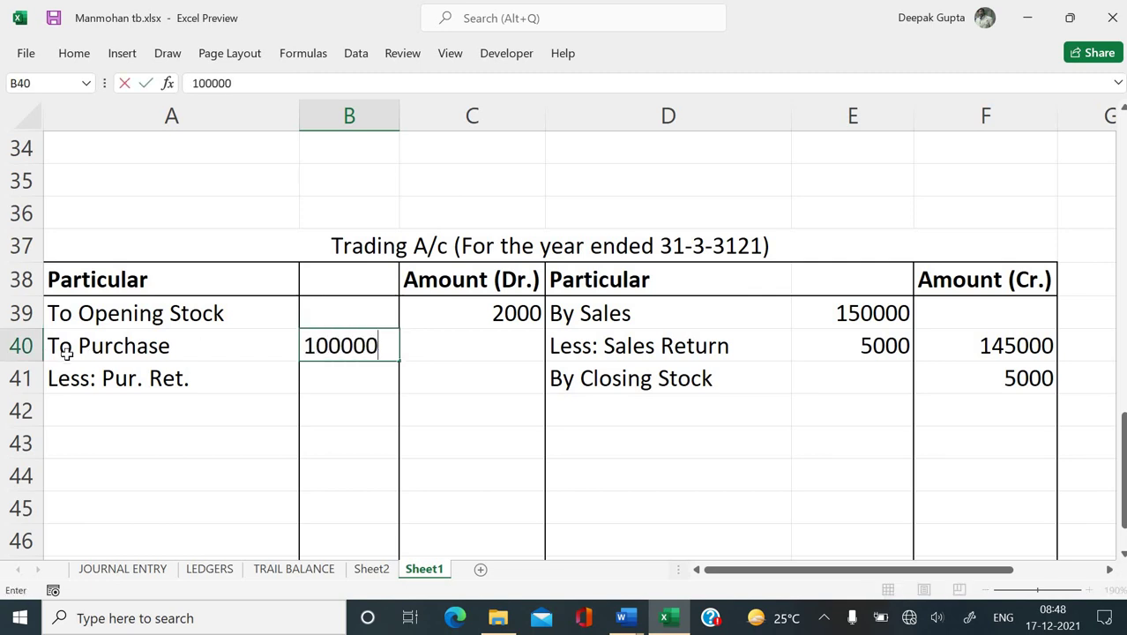
key("ctrl+Return")
Step: Enter 0 in B41 as the purchase return amount
key("Down")
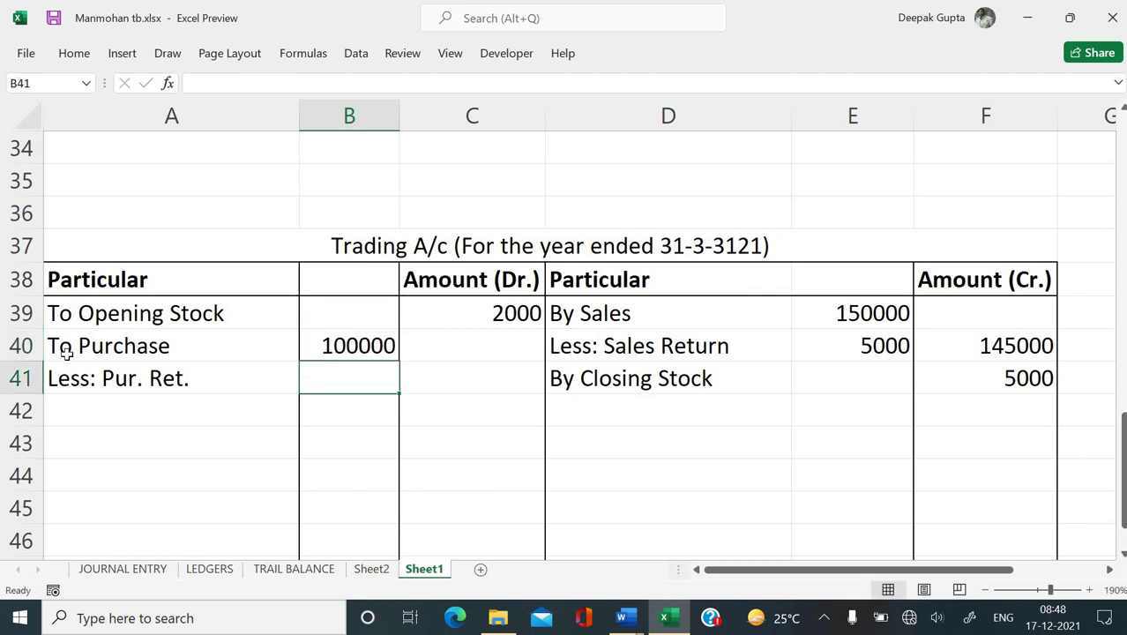
type("0")
key("Tab")
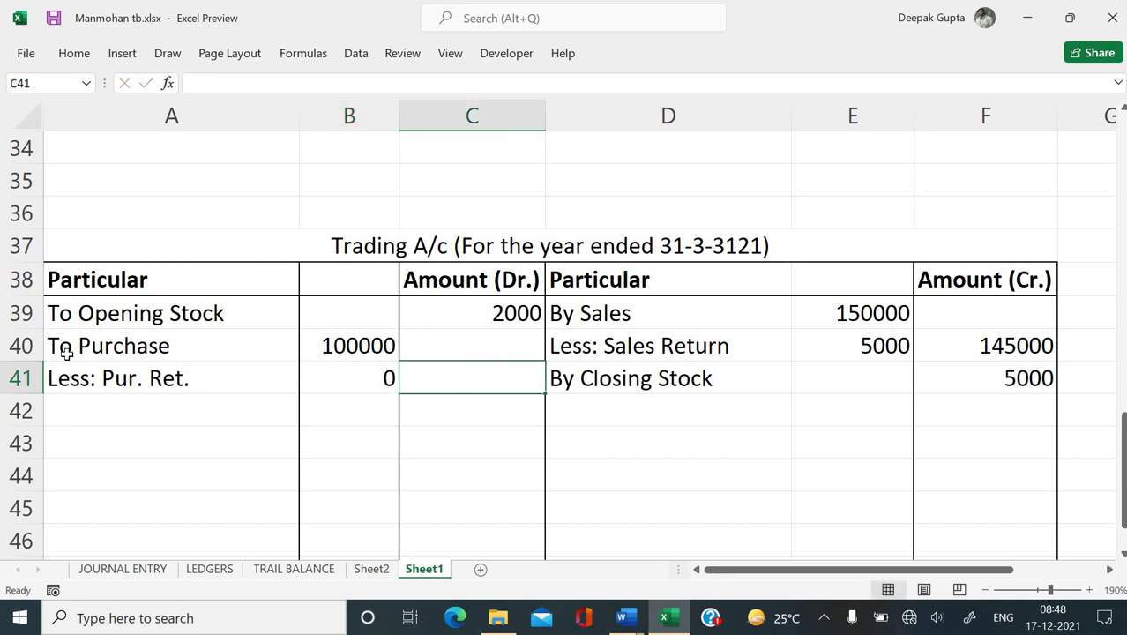
Step: Calculate net purchases in C41 with a formula subtracting the purchase return from purchases, =B40-B41
type("=")
key("Left")
key("Up")
type("-")
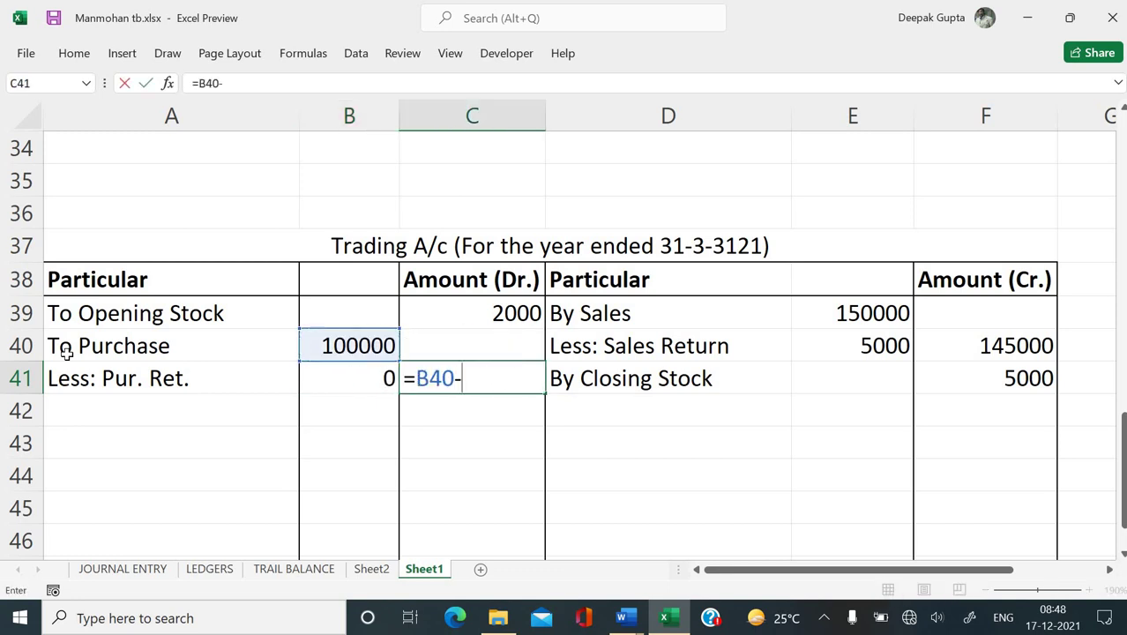
key("Left")
key("Return")
Step: Copy the word "Wages" from the example in the Word notes and paste it into A42 of the Trading A/c
key("Up")
key("Left")
key("Left")
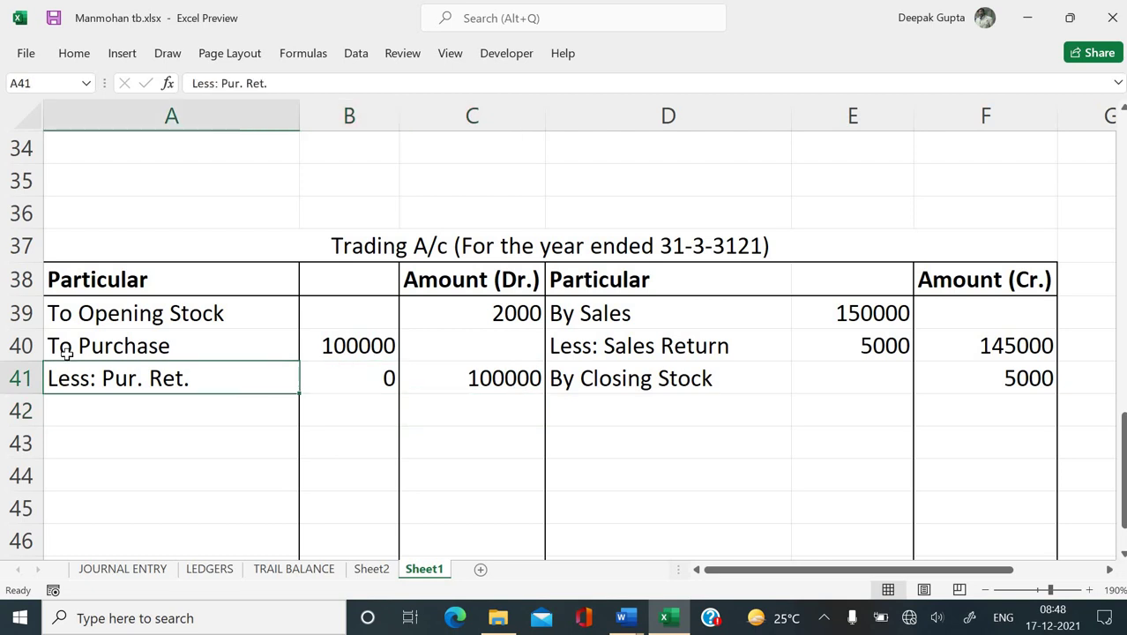
key("Down")
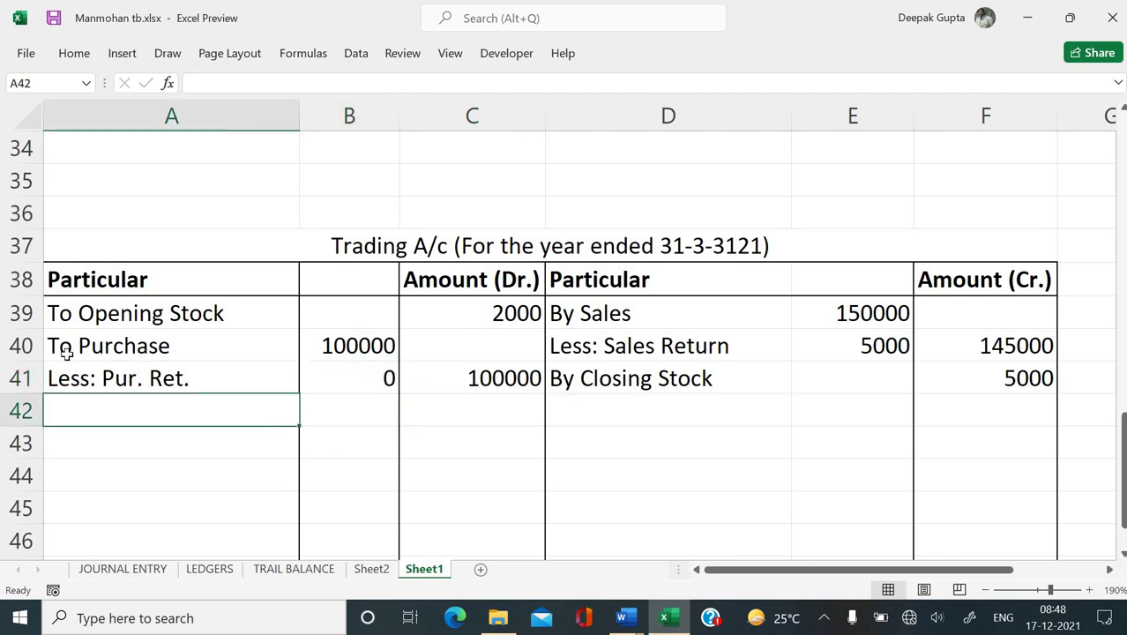
scroll(66, 351, "down", 2)
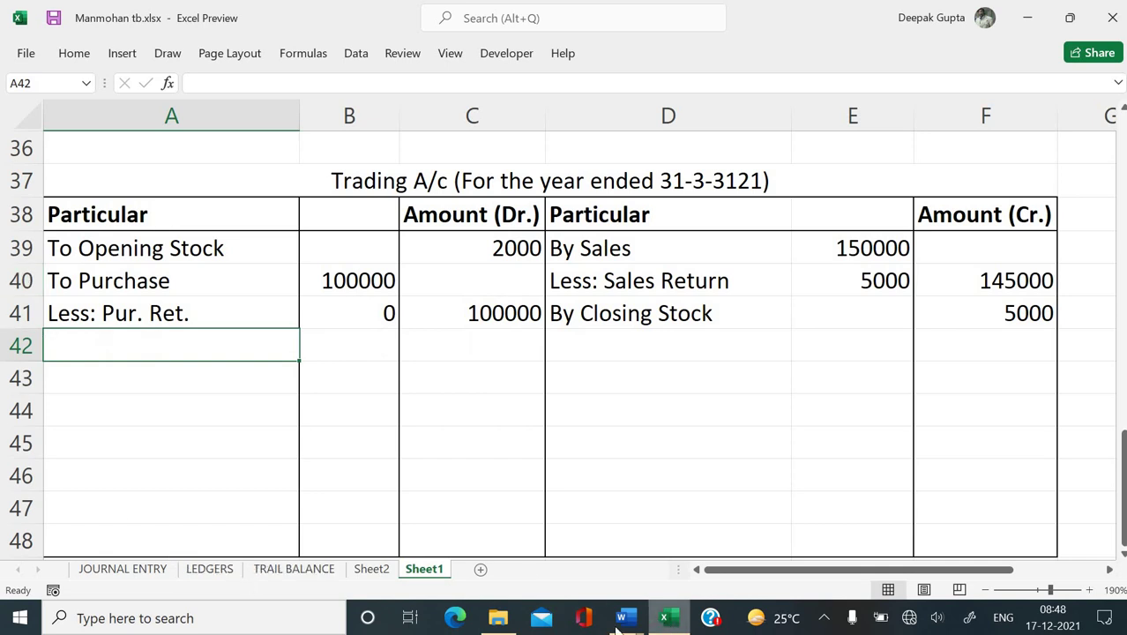
mouse_move(622, 615)
left_click(713, 563)
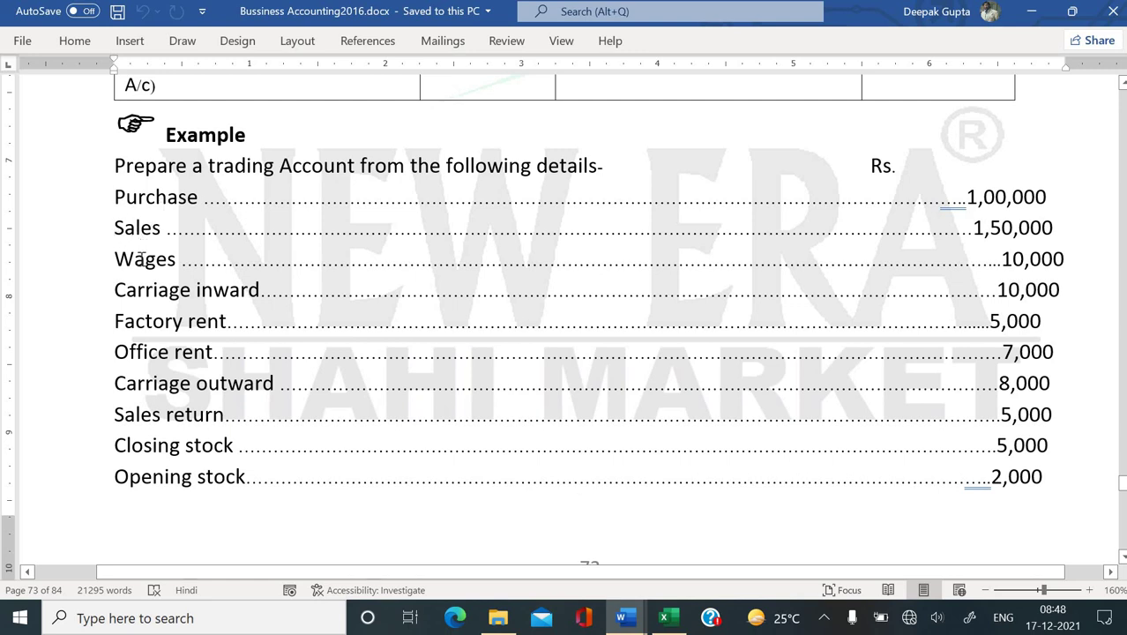
double_click(167, 256)
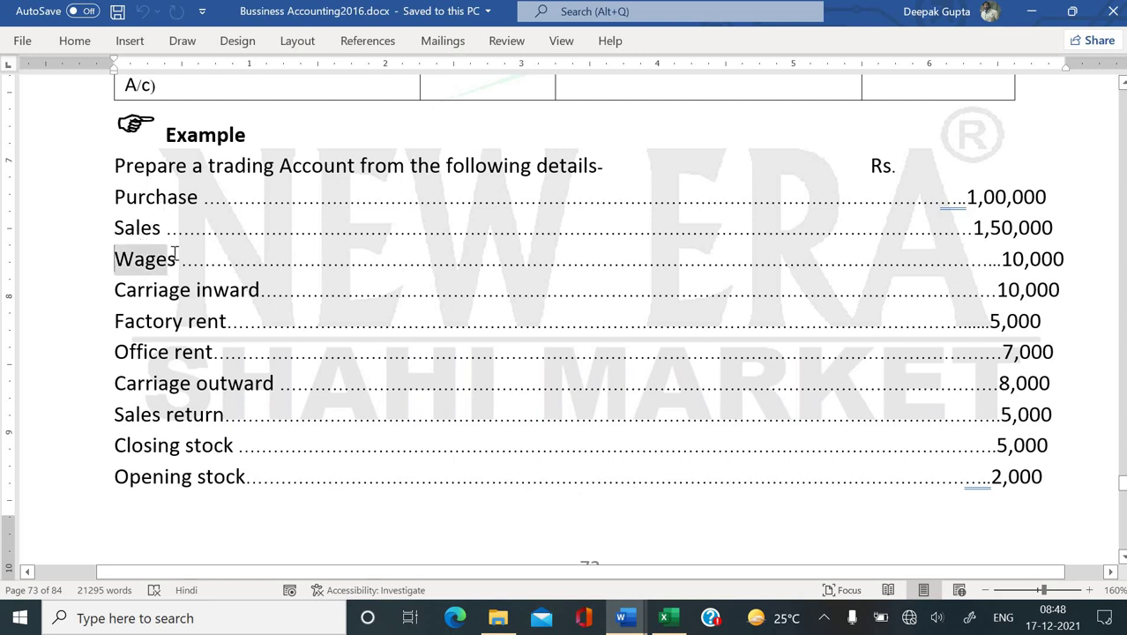
key("ctrl+c")
key("alt+Tab")
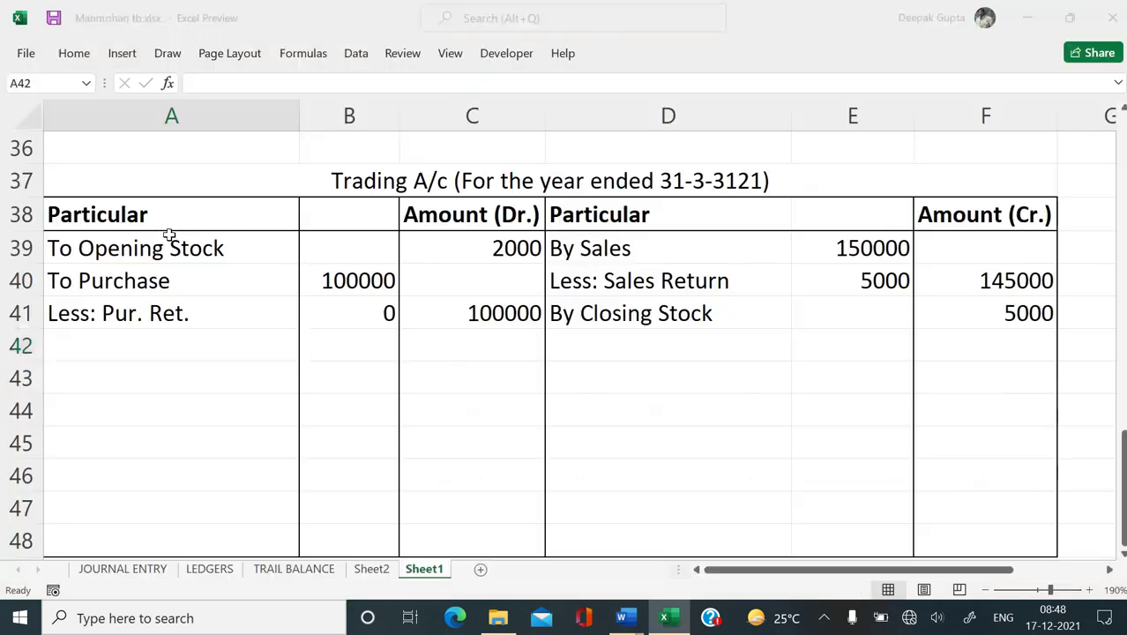
key("ctrl+v")
Step: Check the wages amount in the Word notes and enter 10000 in C42
key("Right")
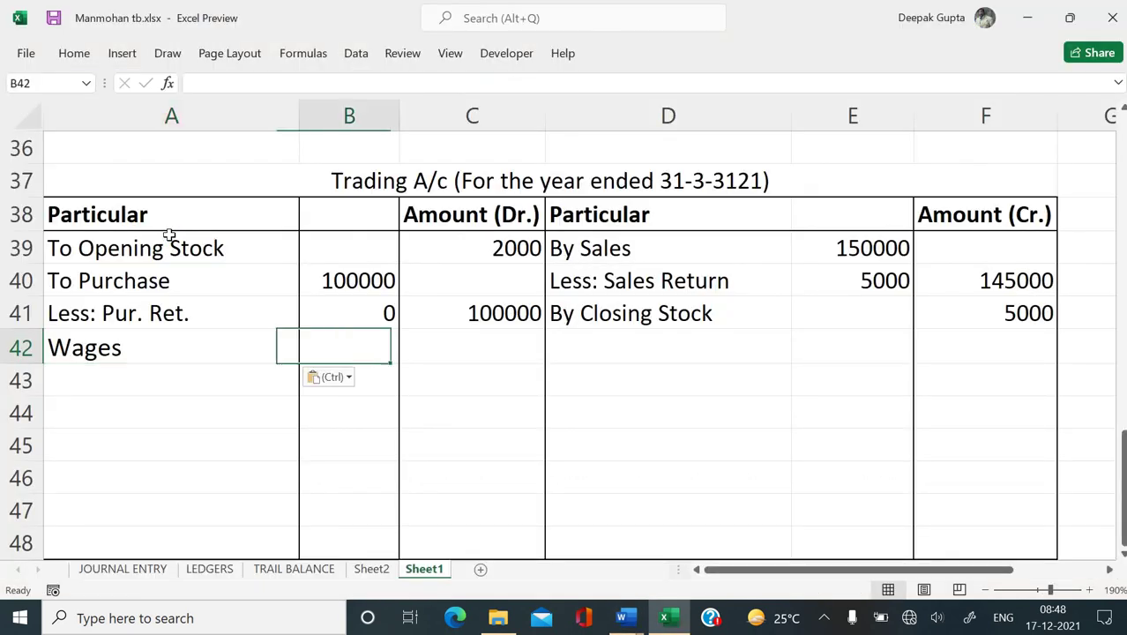
key("Right")
key("alt+Tab")
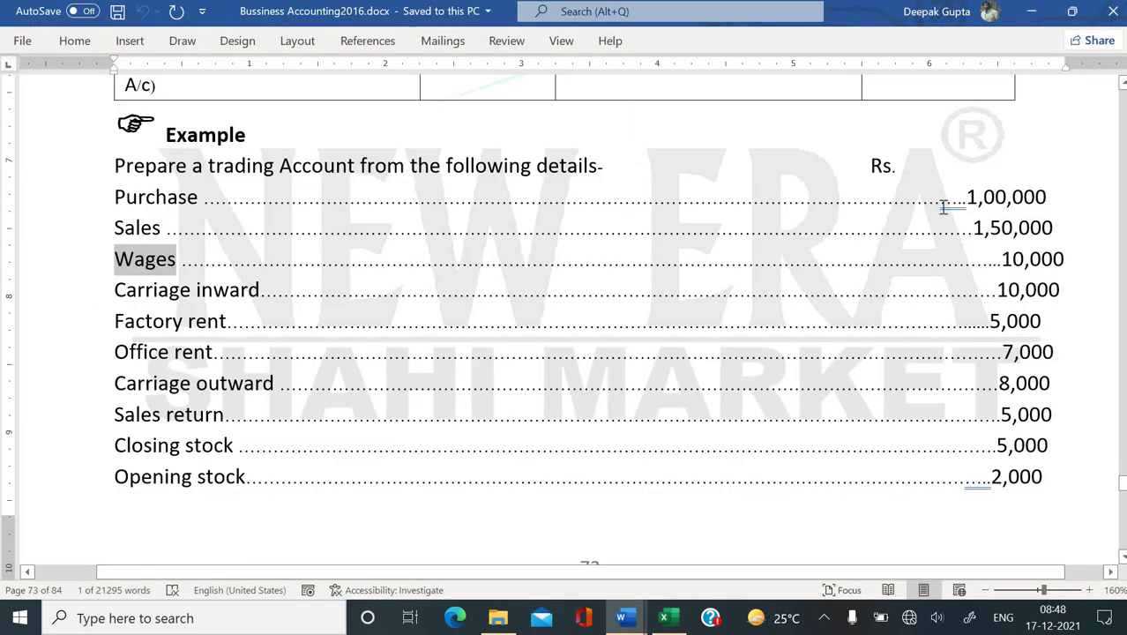
key("alt+Tab")
type("1000")
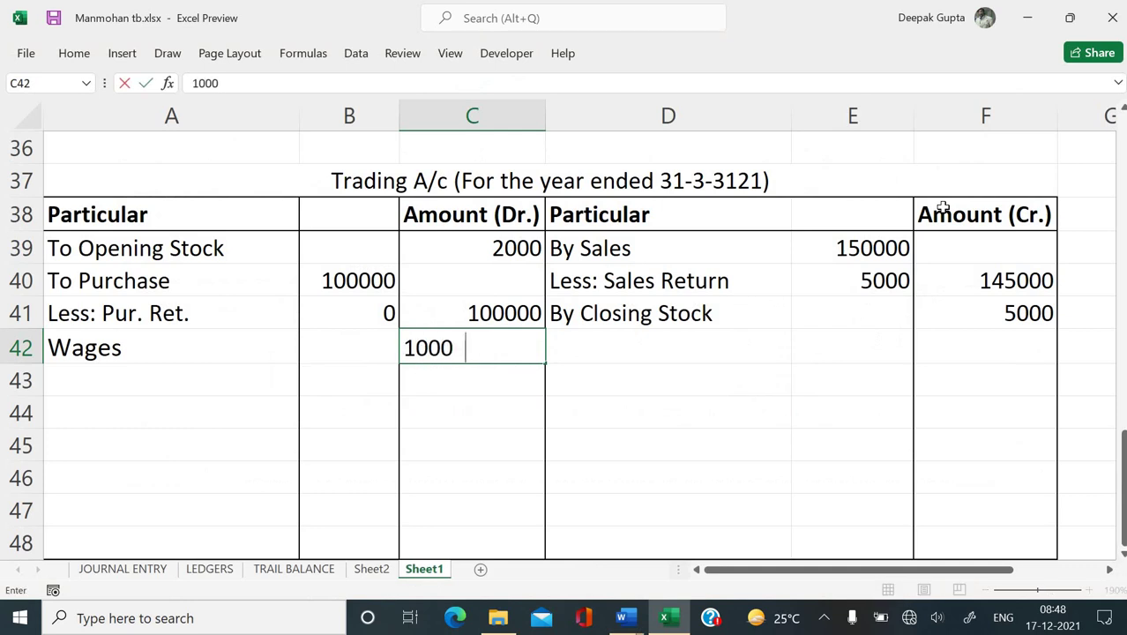
key("Return")
key("Left")
key("Left")
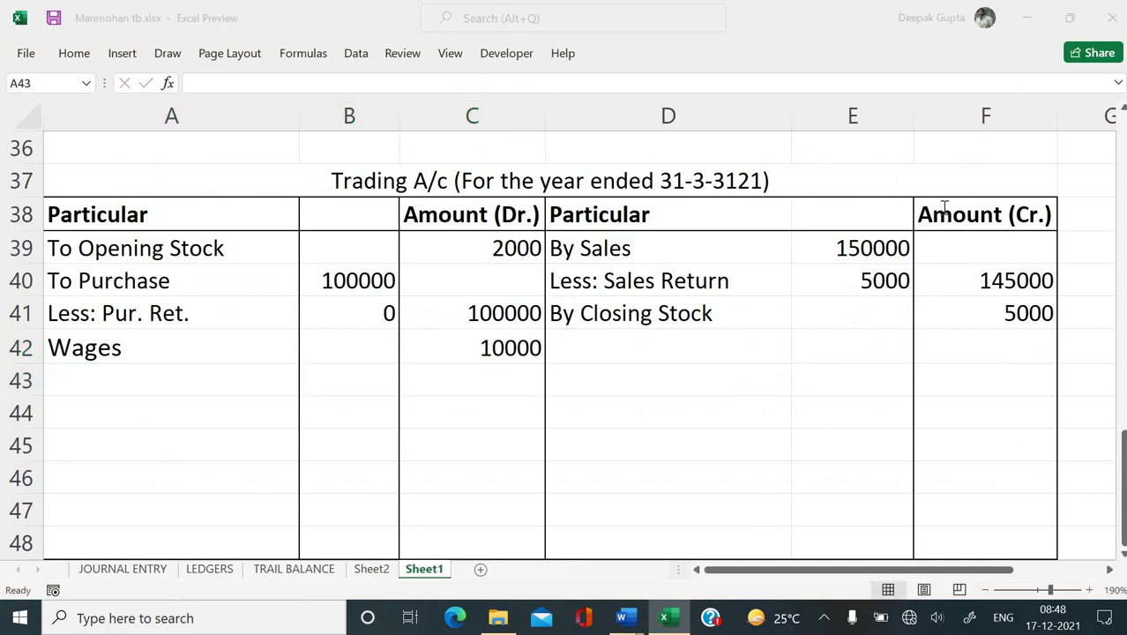
key("alt+Tab")
key("ctrl+x")
key("alt")
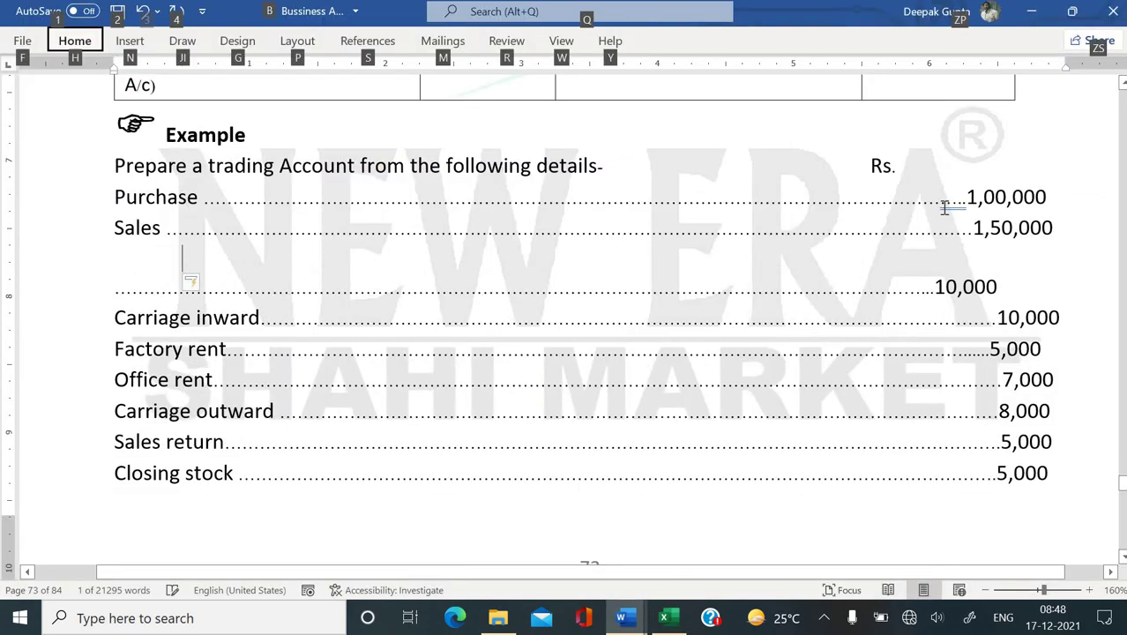
key("alt")
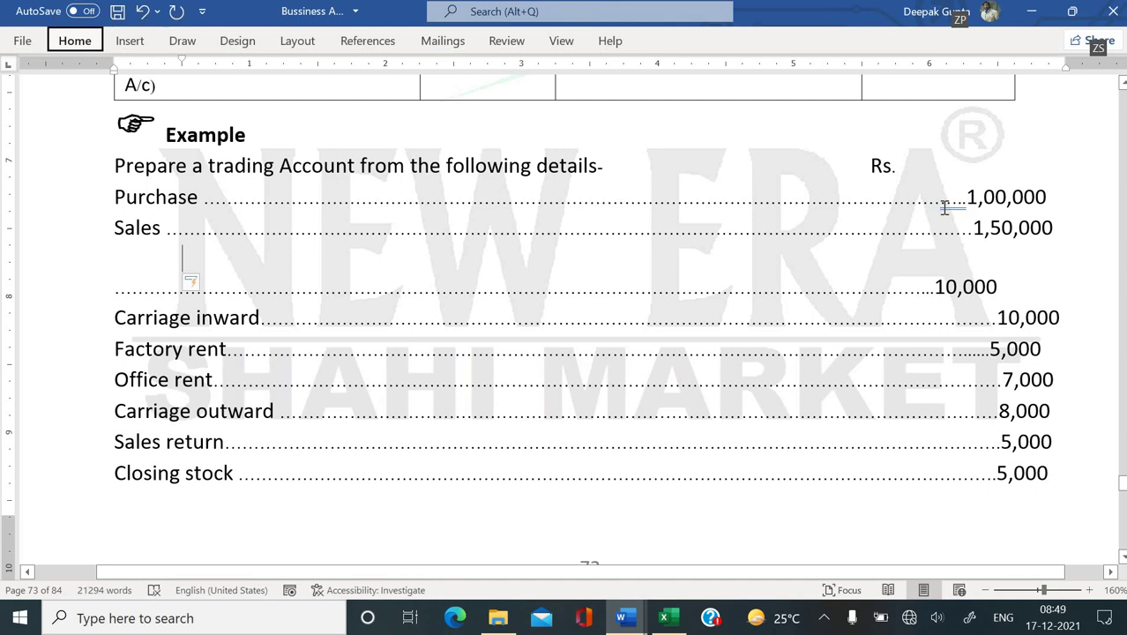
key("Escape")
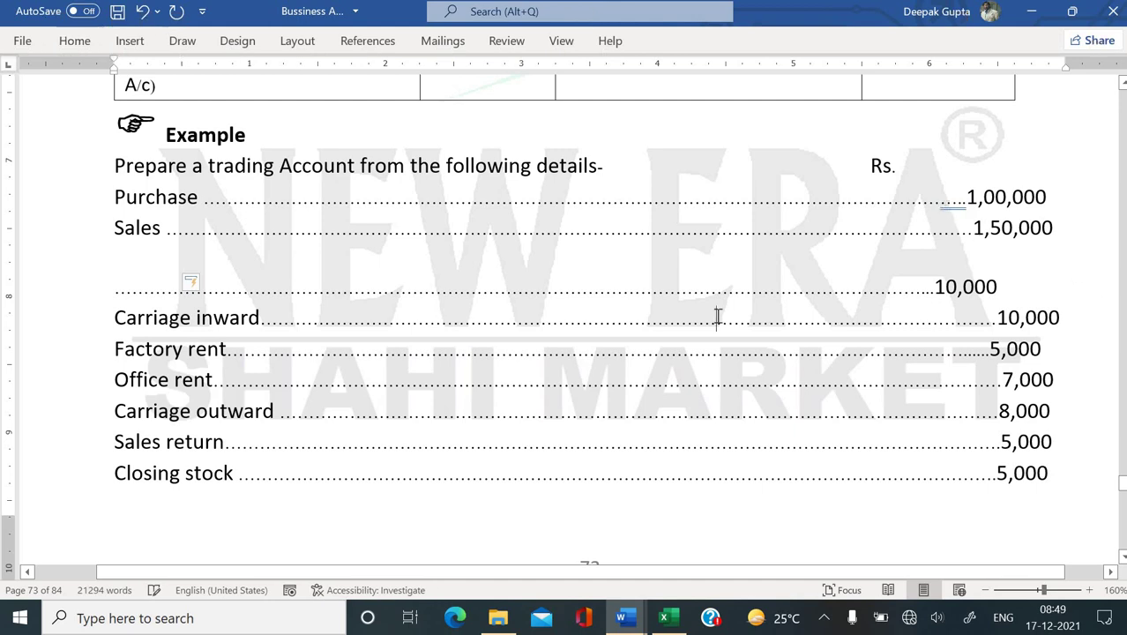
key("Delete")
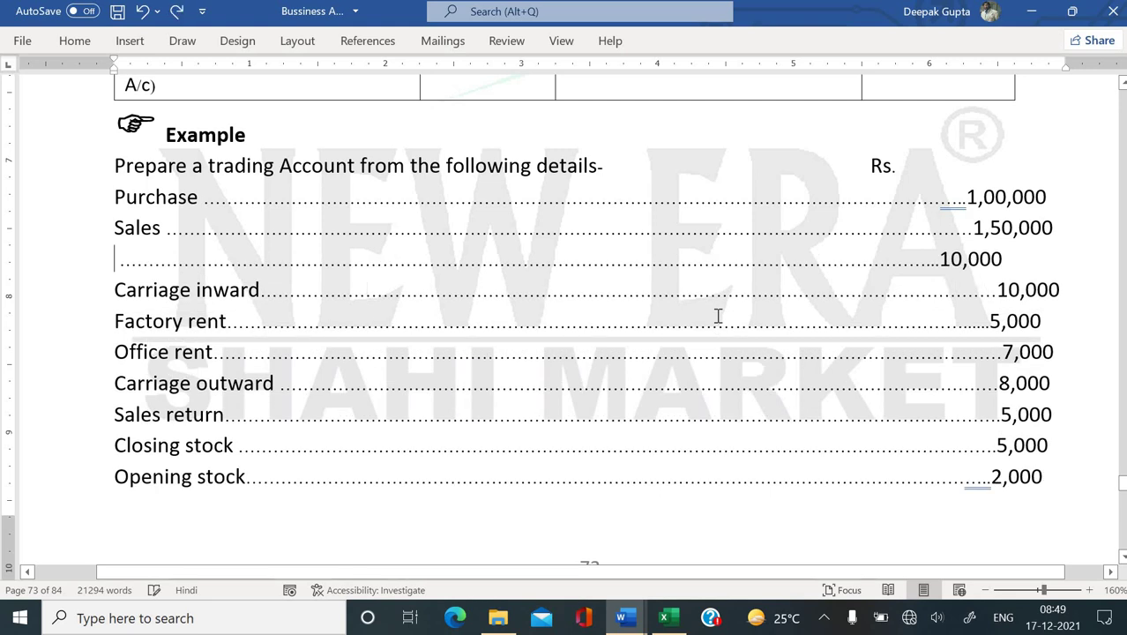
key("ctrl+z")
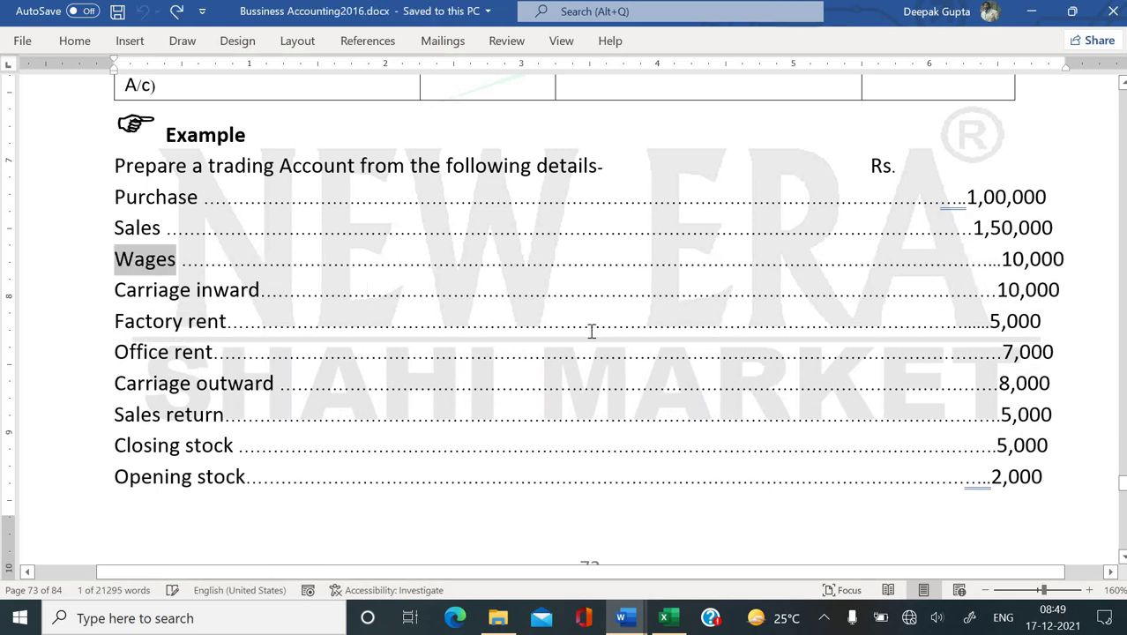
Step: Switch back to the Excel sheet and prefix the wages entry in A42 with "To" so it reads "To Wages"
left_click(625, 619)
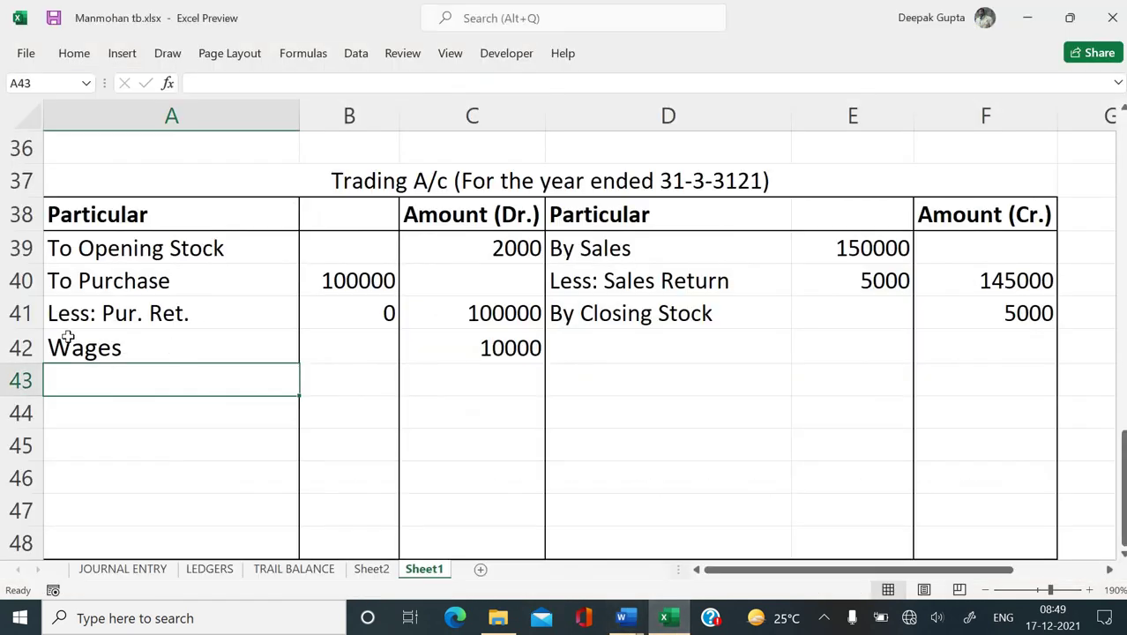
double_click(52, 348)
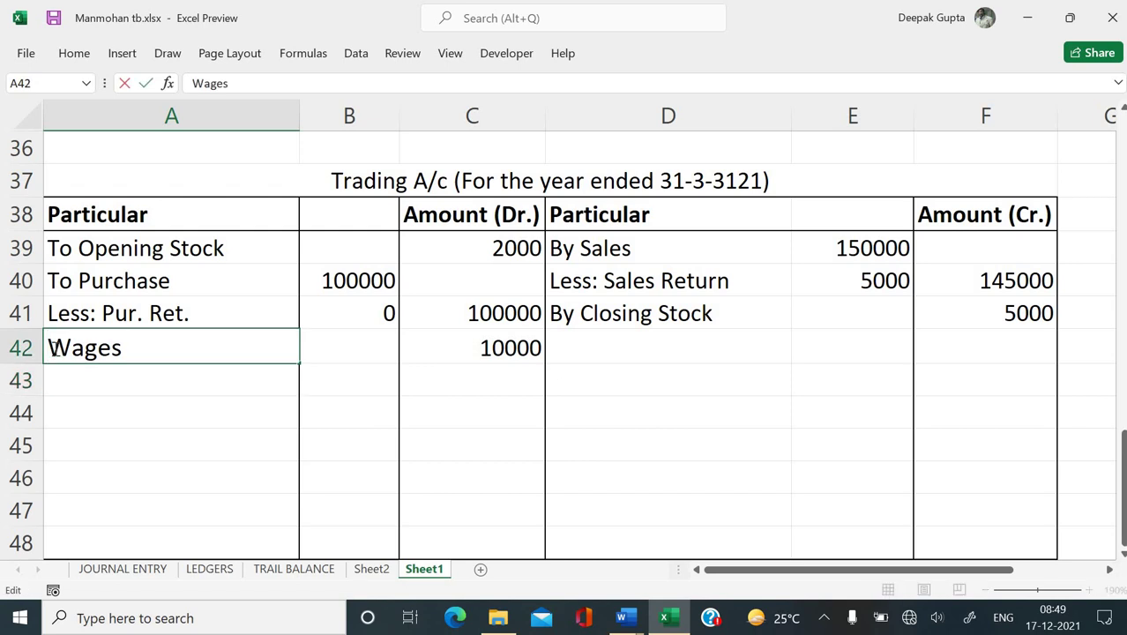
type("To")
key("Return")
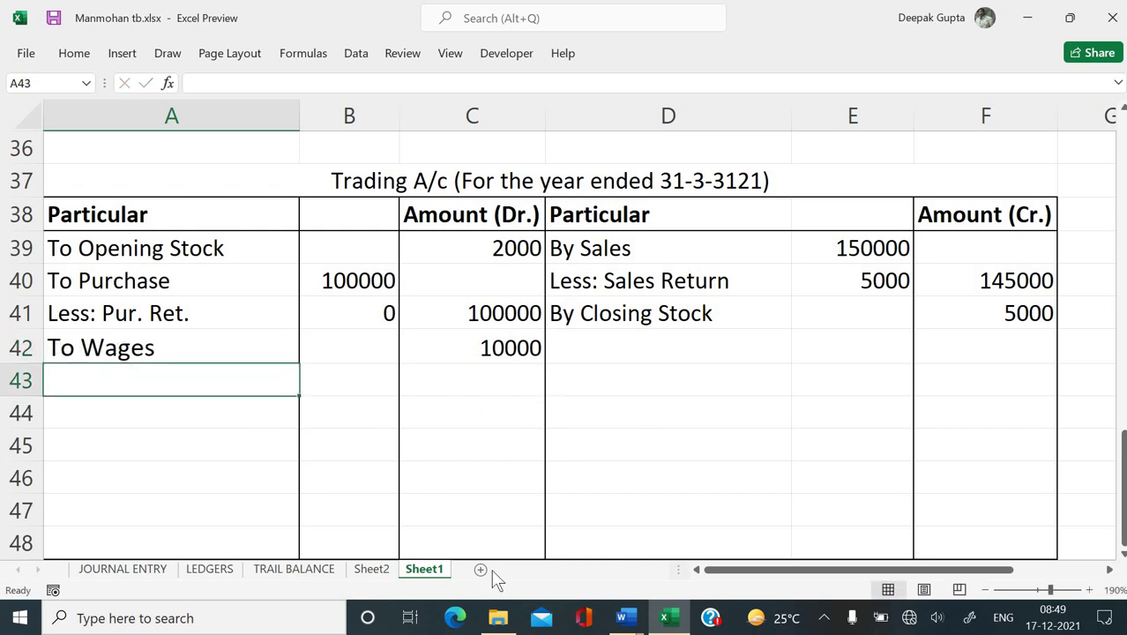
Step: Copy "Carriage inward" from the example in the Word notes and enter it in A43 as "To Carriage inward"
mouse_move(625, 617)
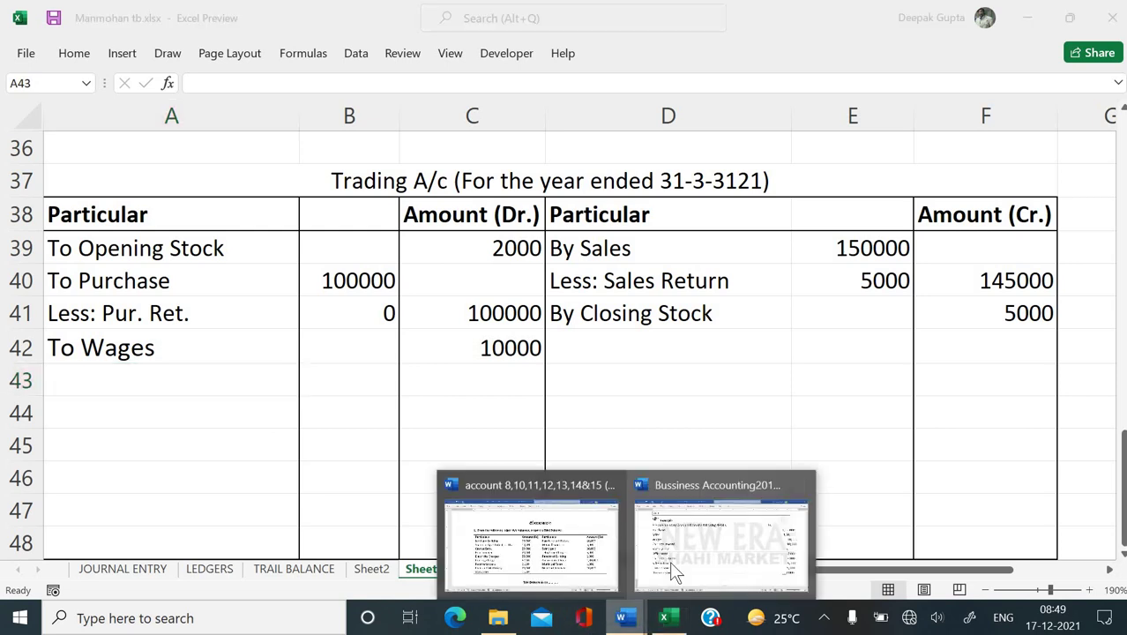
left_click(691, 521)
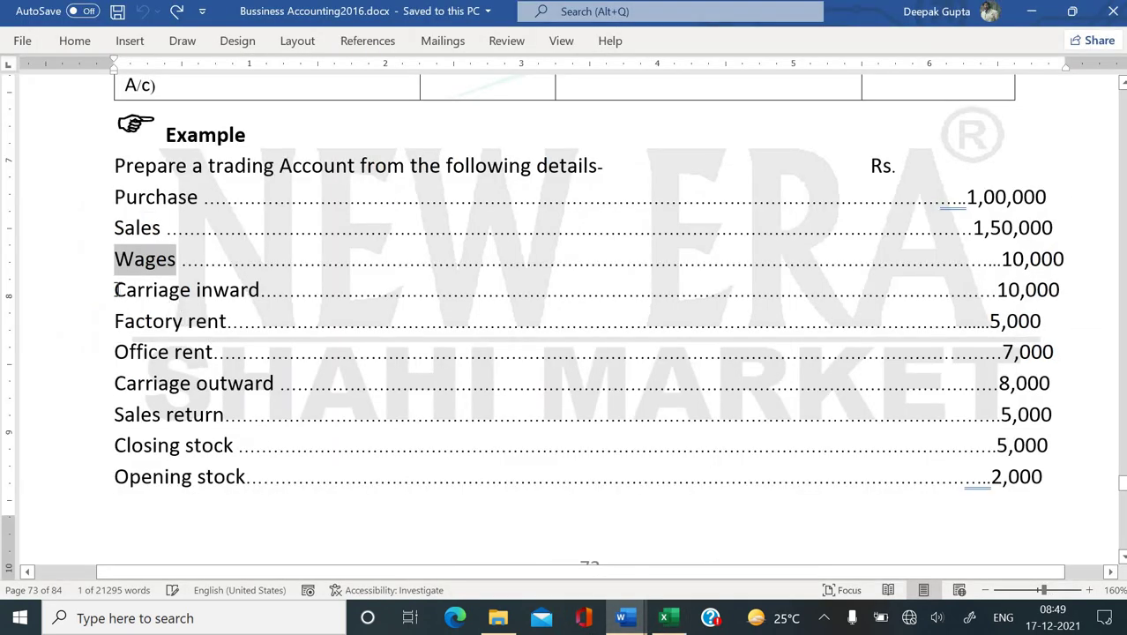
double_click(238, 284)
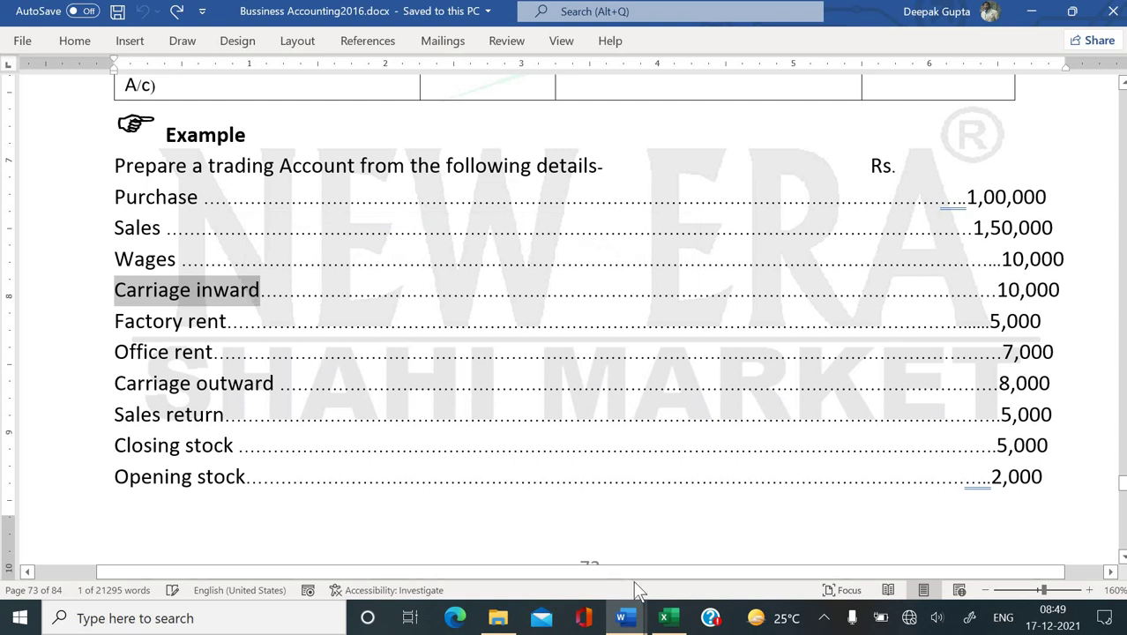
left_click(669, 618)
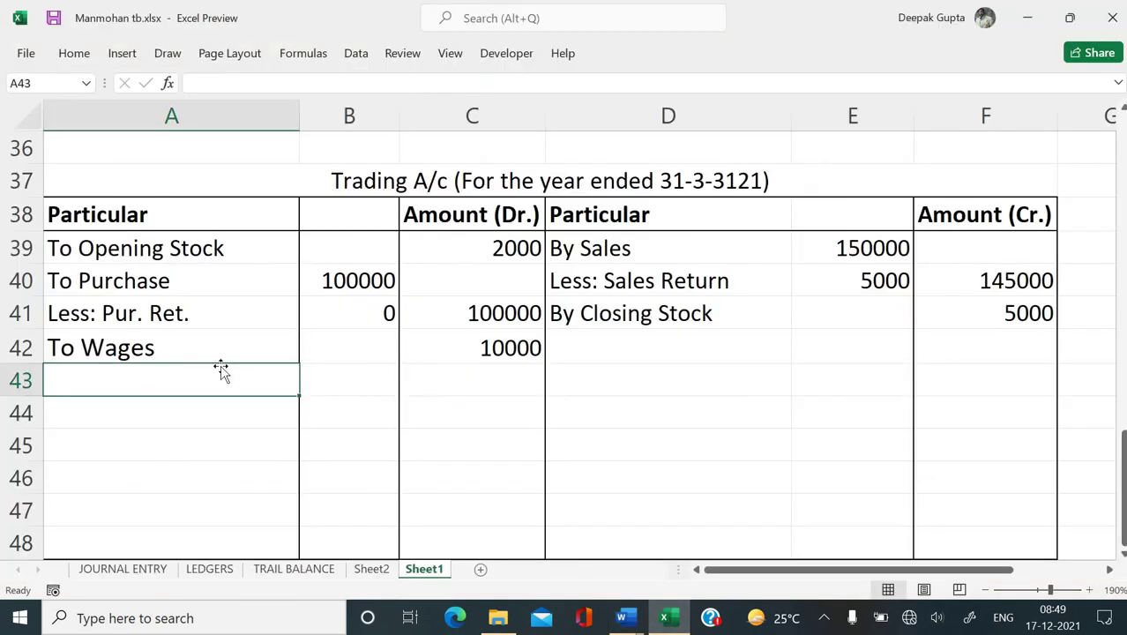
type("To")
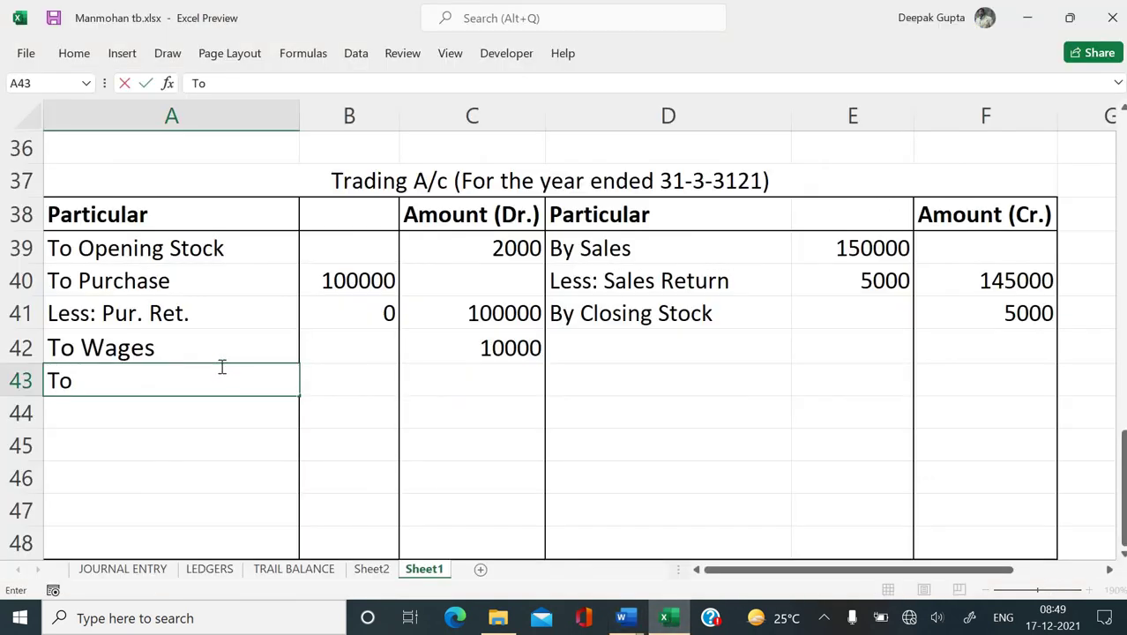
key("ctrl+v")
key("Return")
Step: Check the carriage inward amount in the Word notes and enter 10000 in C43
key("Up")
key("Right")
key("Right")
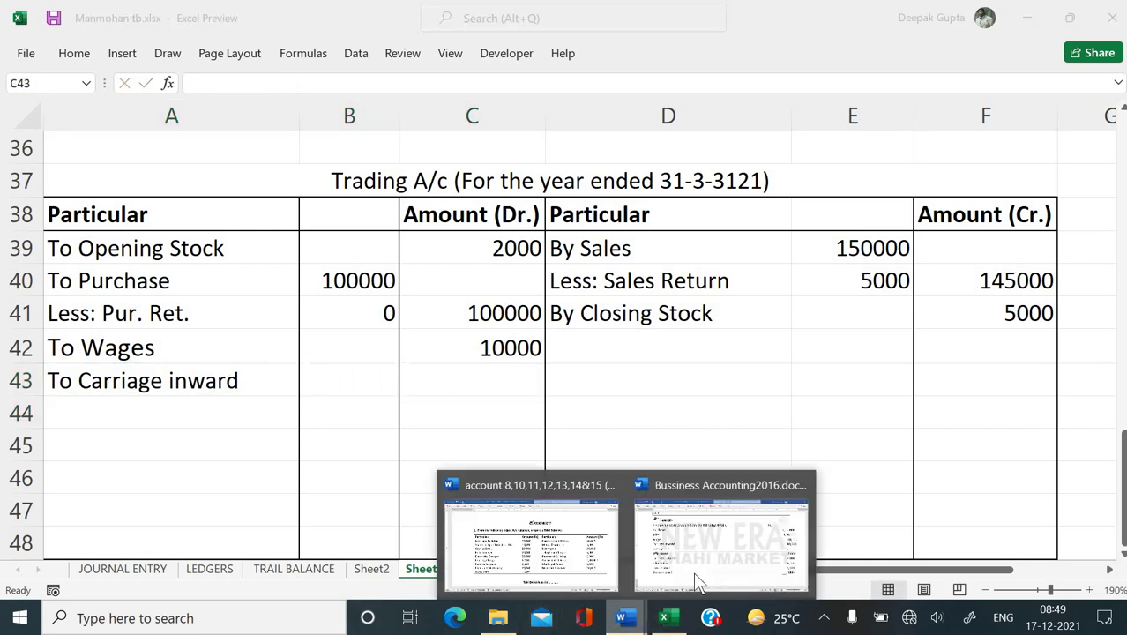
left_click(694, 571)
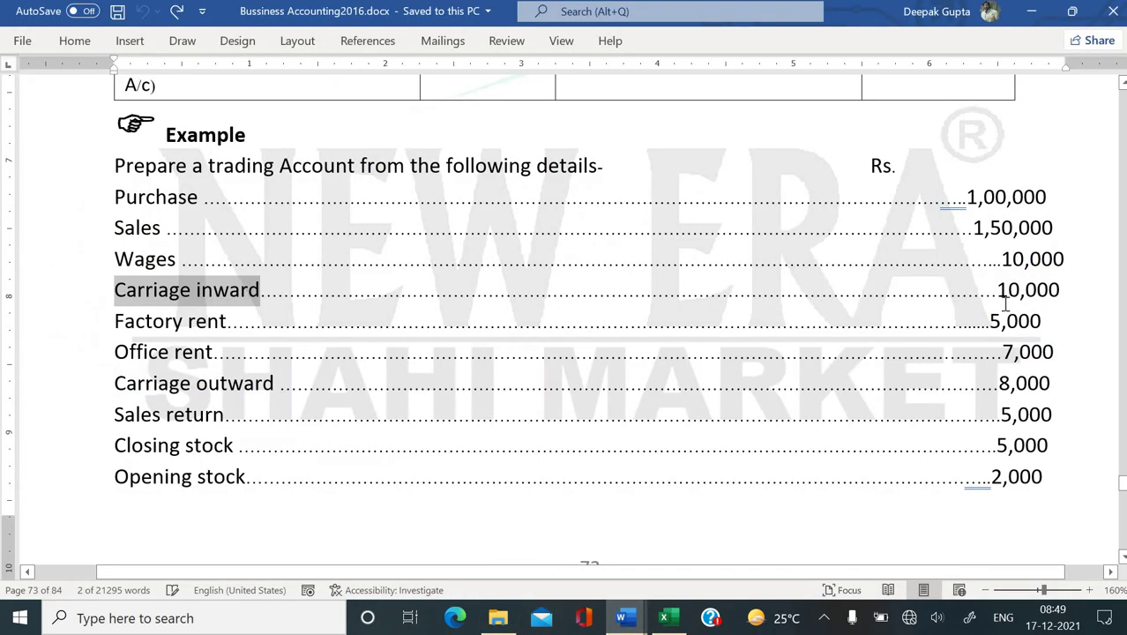
left_click(667, 618)
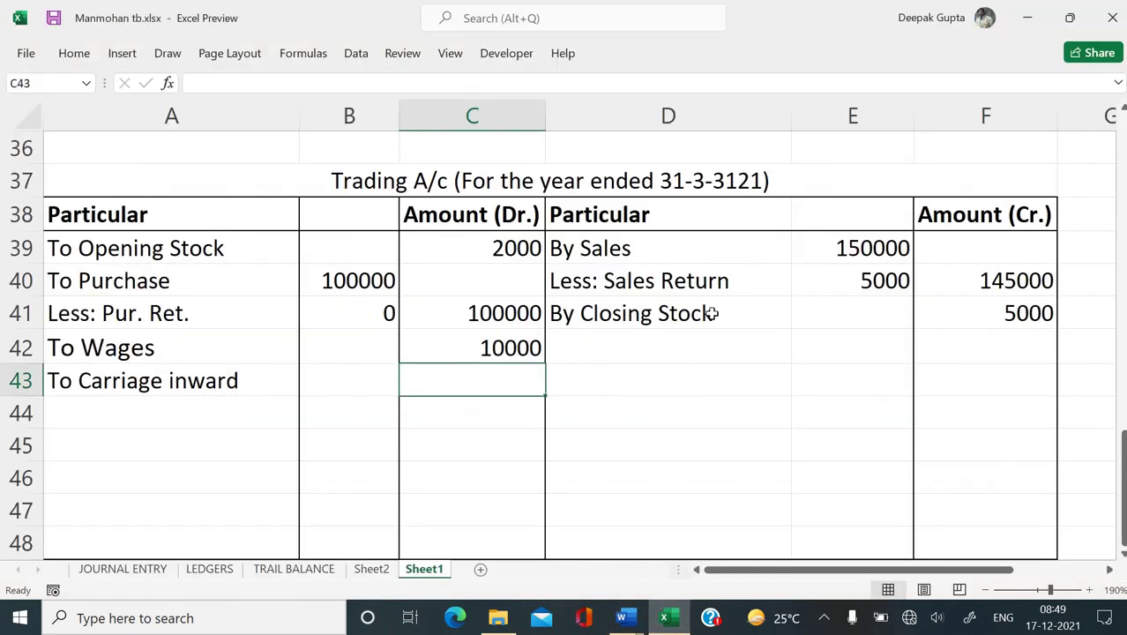
type("1000")
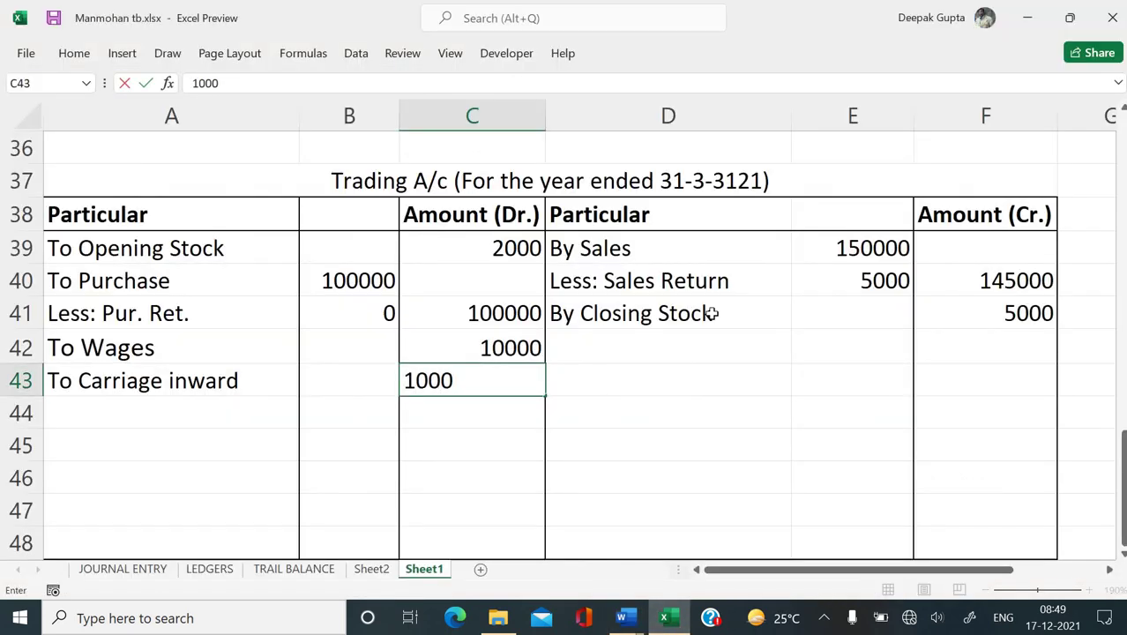
type("0")
key("Return")
Step: Copy "Factory rent" from the example in the Word notes and enter it in A44 as "To Factory rent"
key("Left")
key("Left")
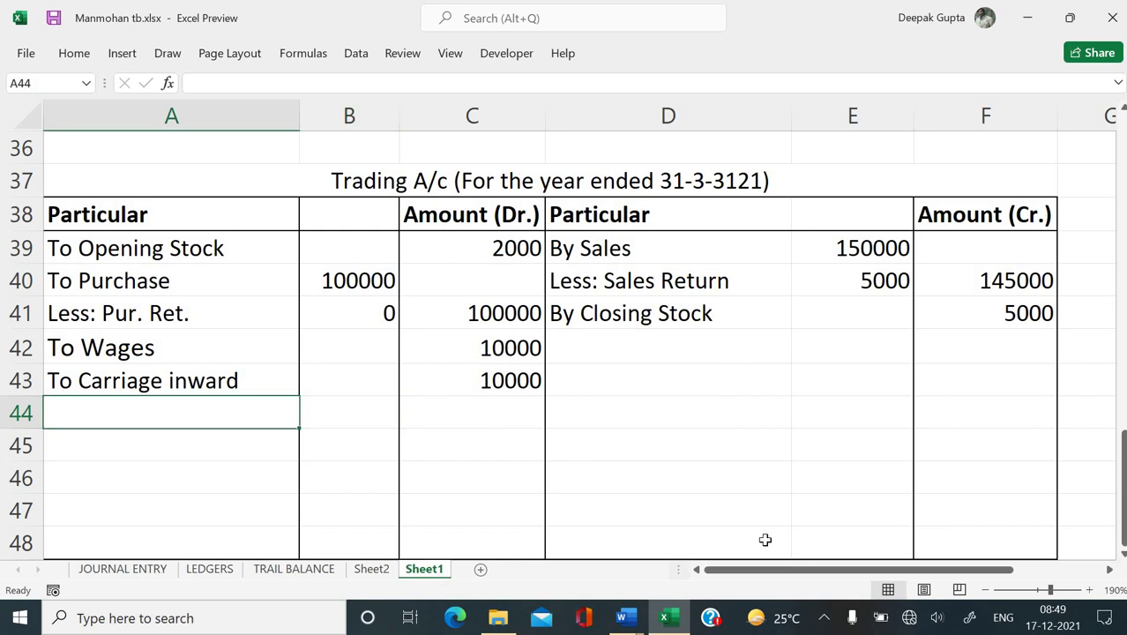
left_click(670, 578)
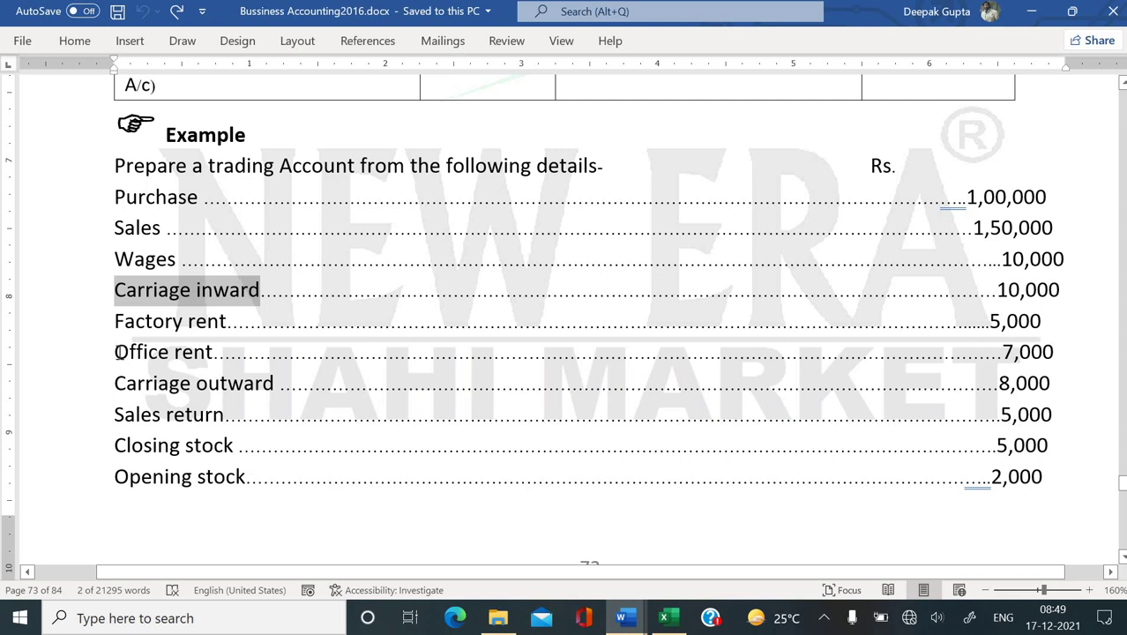
left_click_drag(115, 351, 213, 352)
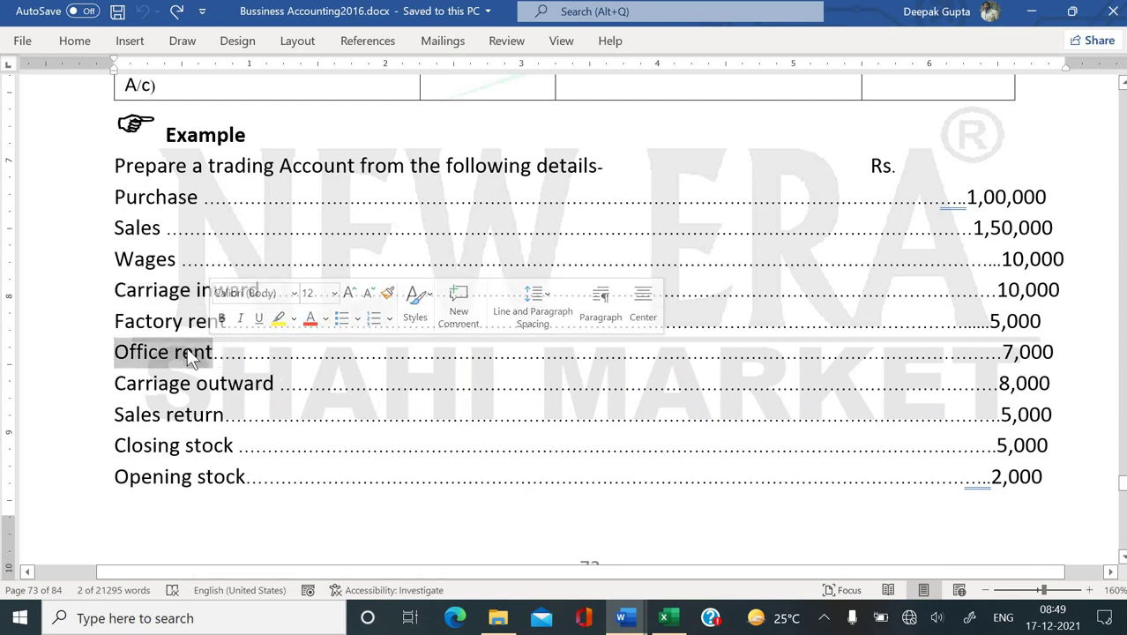
left_click(173, 321)
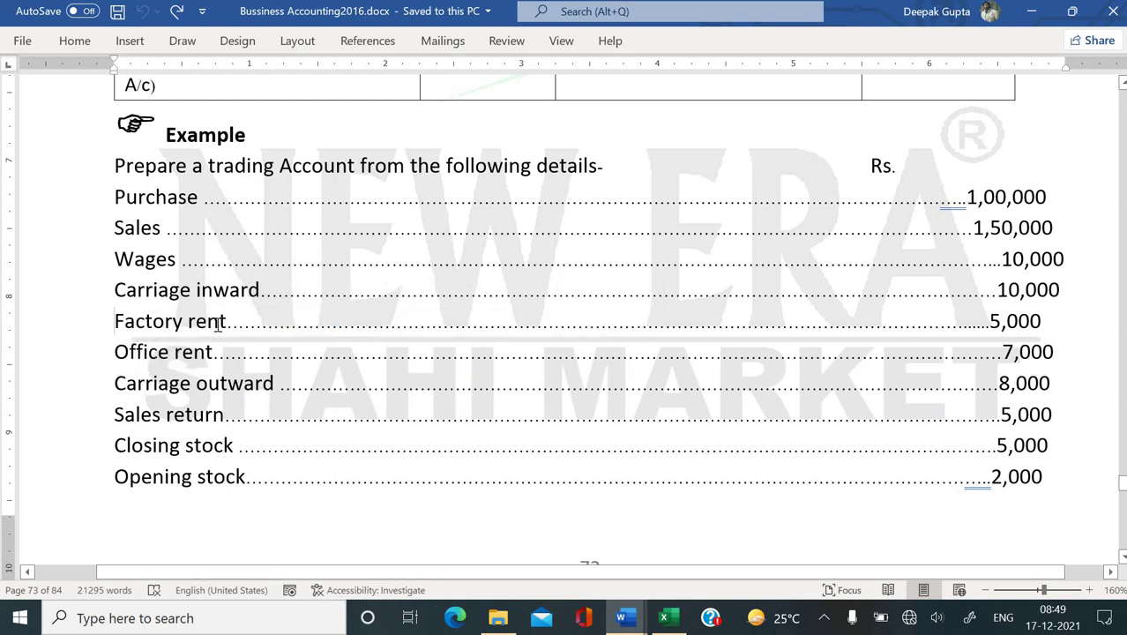
left_click_drag(218, 324, 225, 322)
key("ctrl+c")
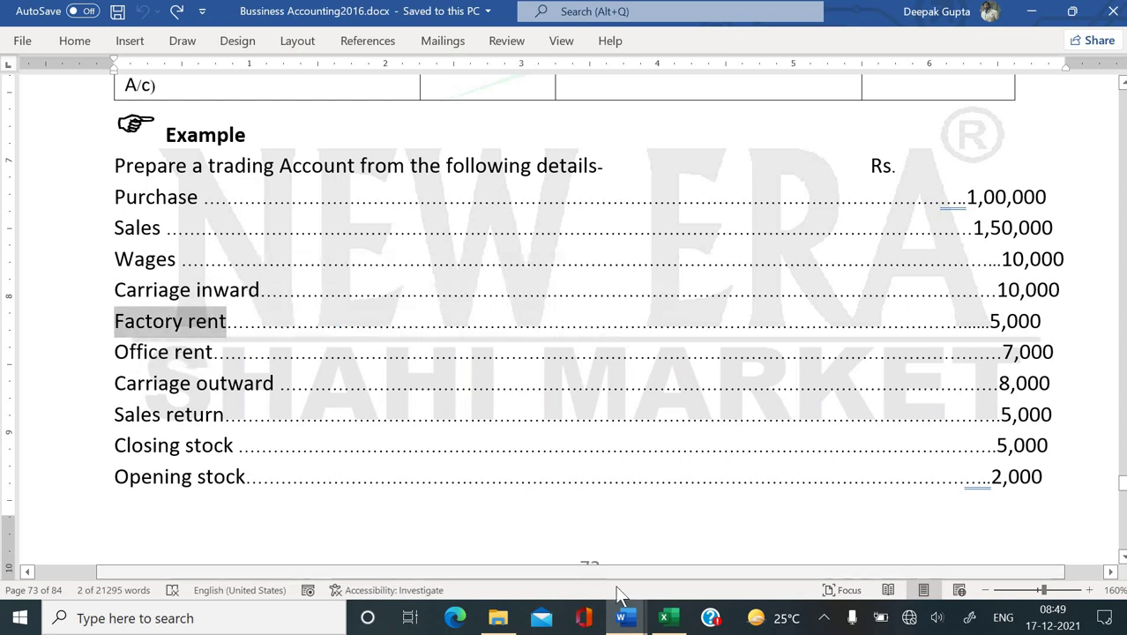
left_click(670, 617)
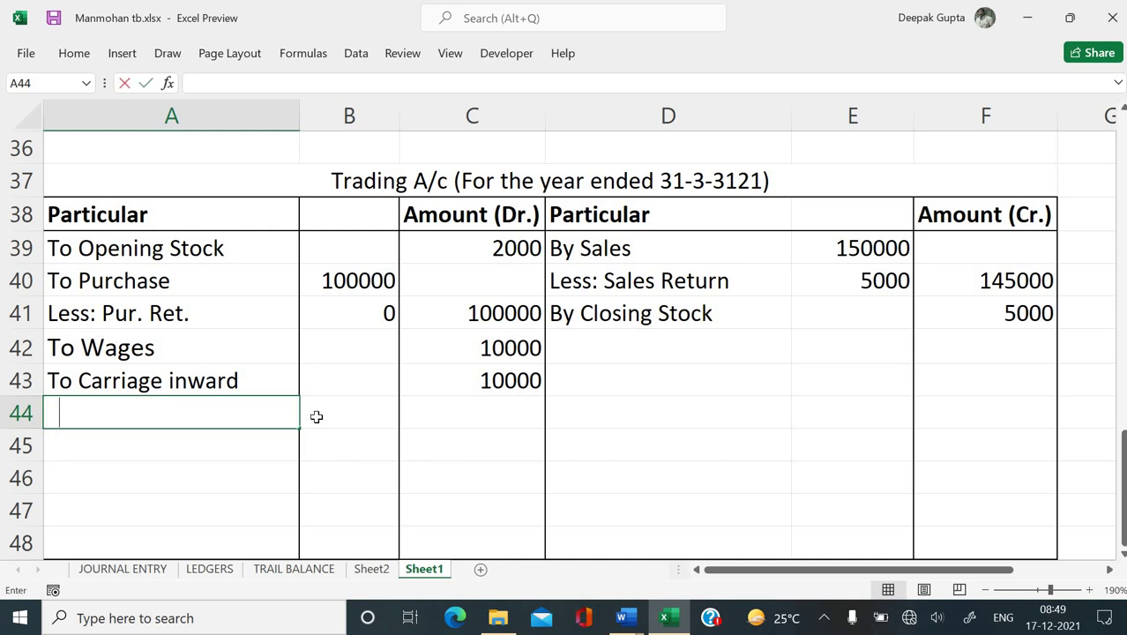
type("To")
key("ctrl+v")
key("Return")
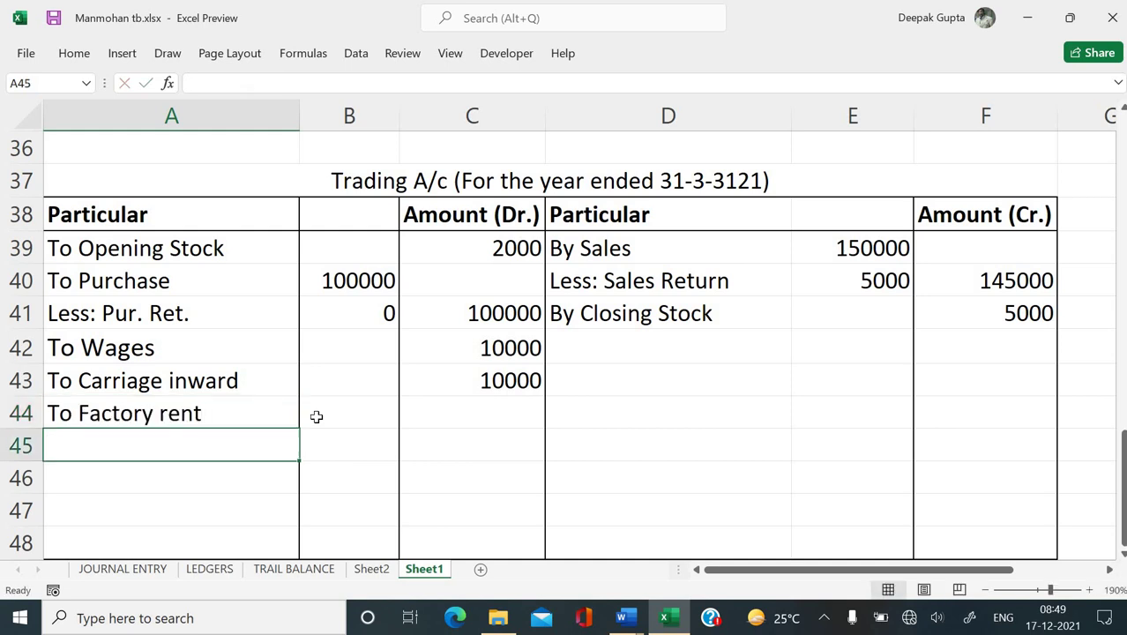
Step: Check the factory rent amount in the Word notes and enter 5000 in C44
left_click(411, 415)
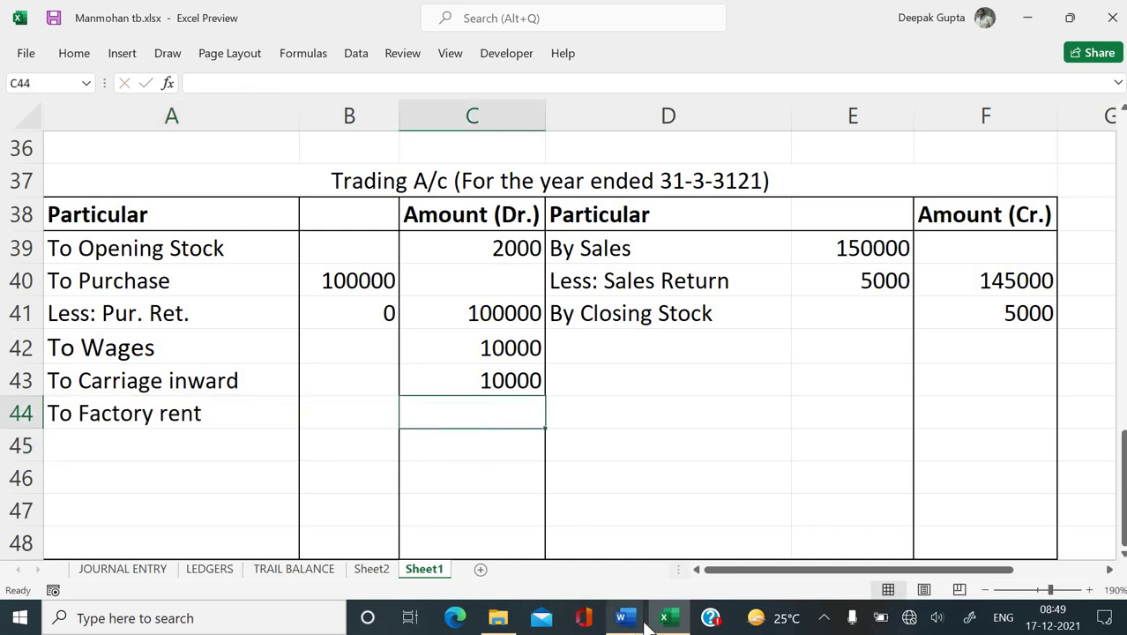
mouse_move(623, 618)
left_click(683, 564)
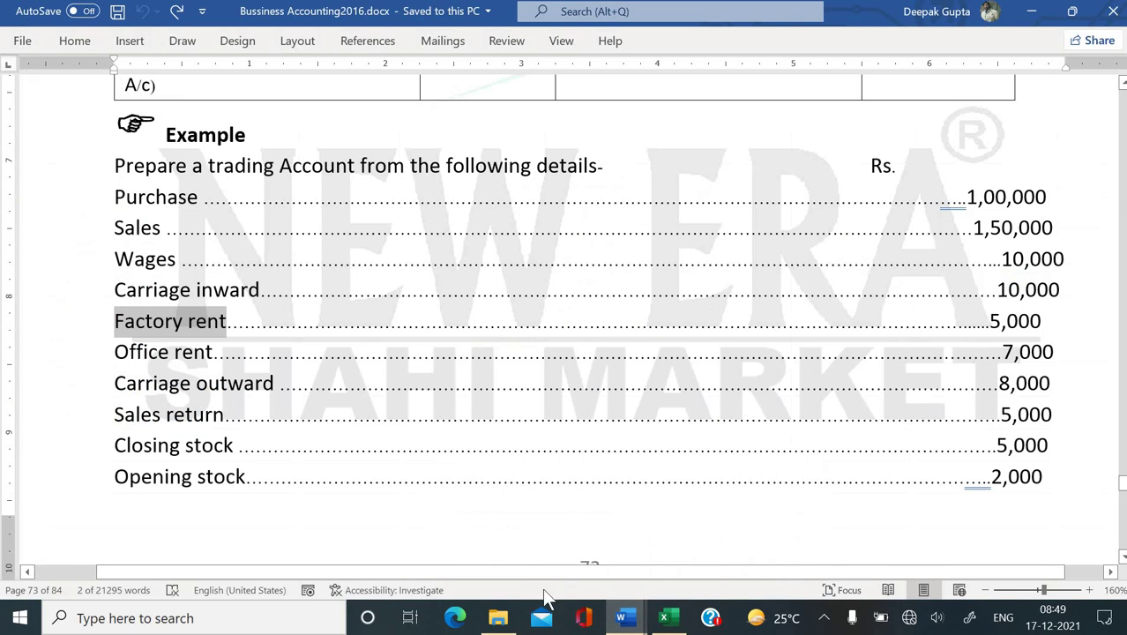
key("alt+Tab")
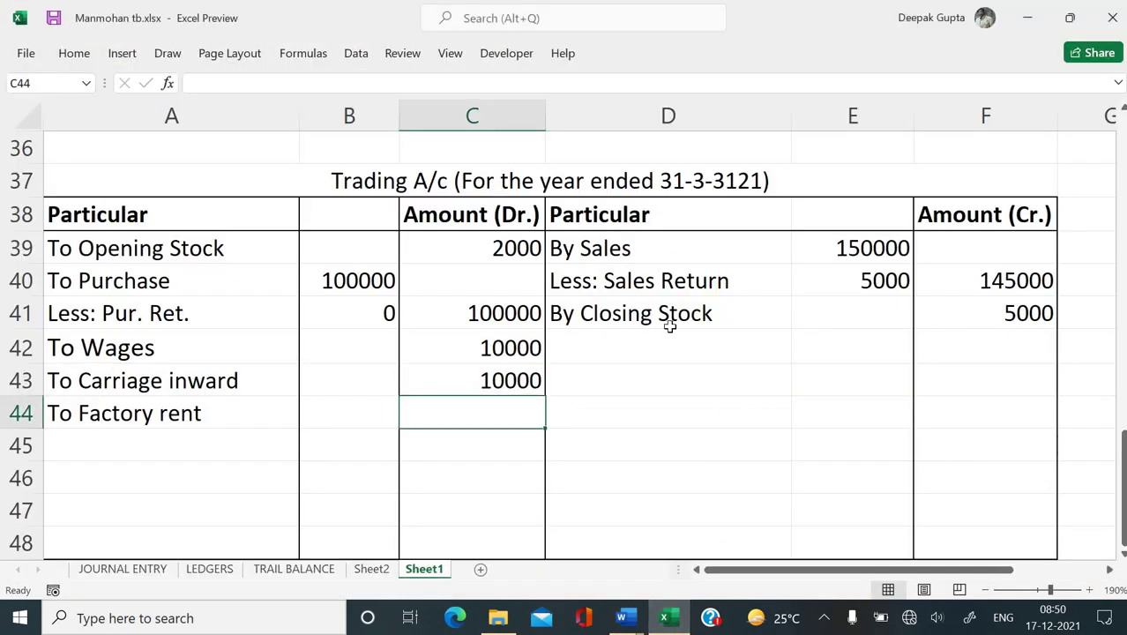
type("5000")
key("Return")
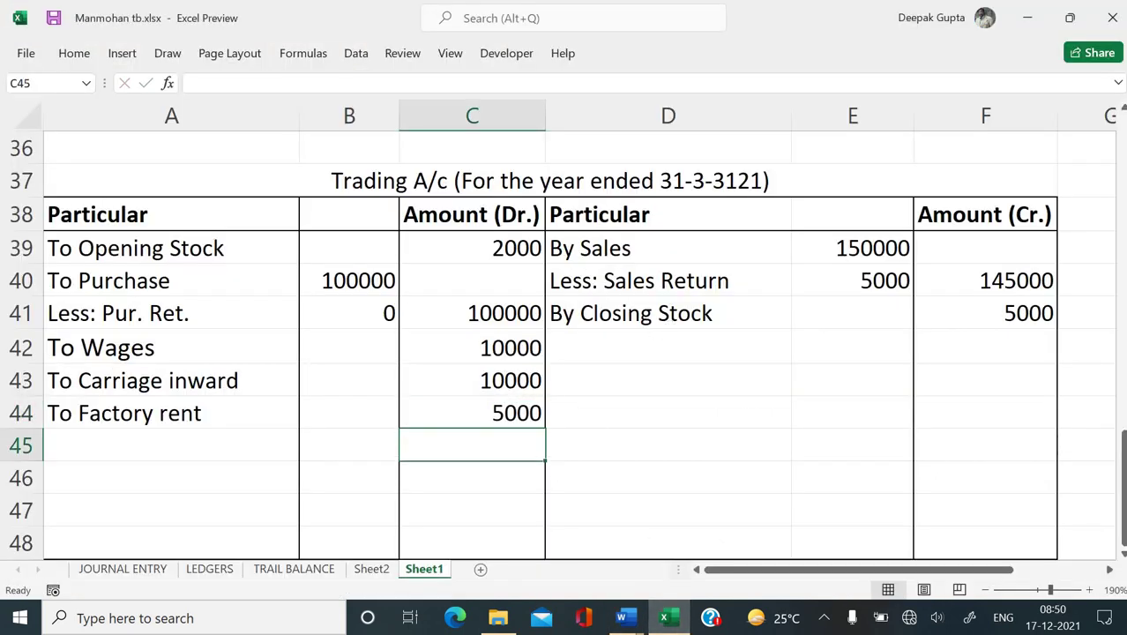
Step: Review the remaining items of the example in the Word notes for further Trading A/c entries, then return to the Excel sheet
mouse_move(622, 618)
left_click(685, 573)
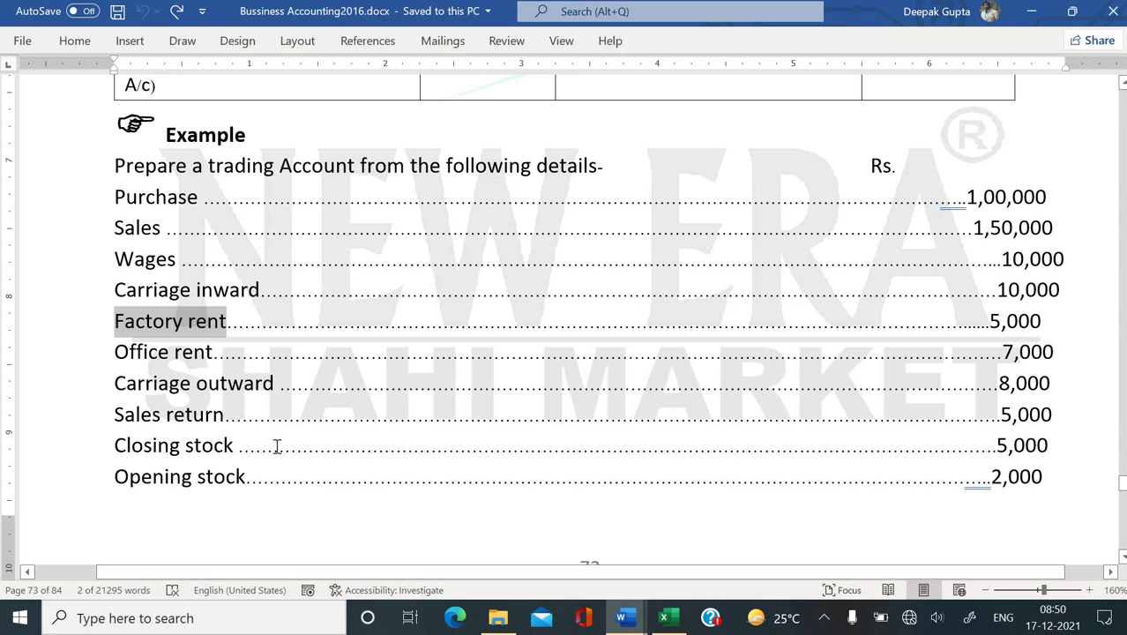
scroll(323, 476, "down", 5)
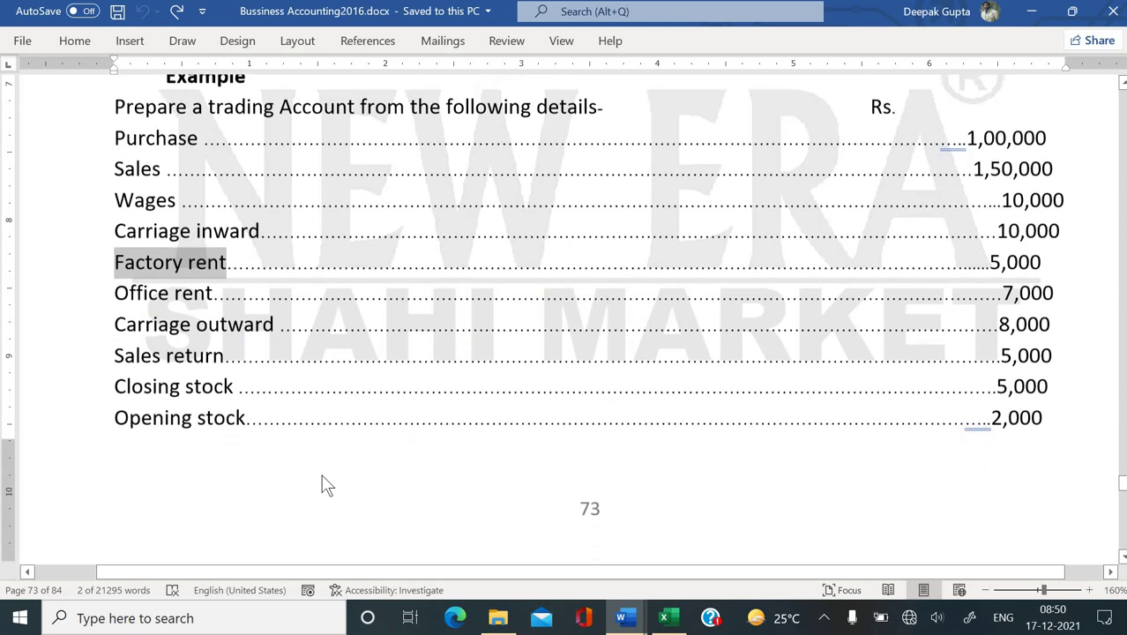
scroll(323, 483, "down", 2)
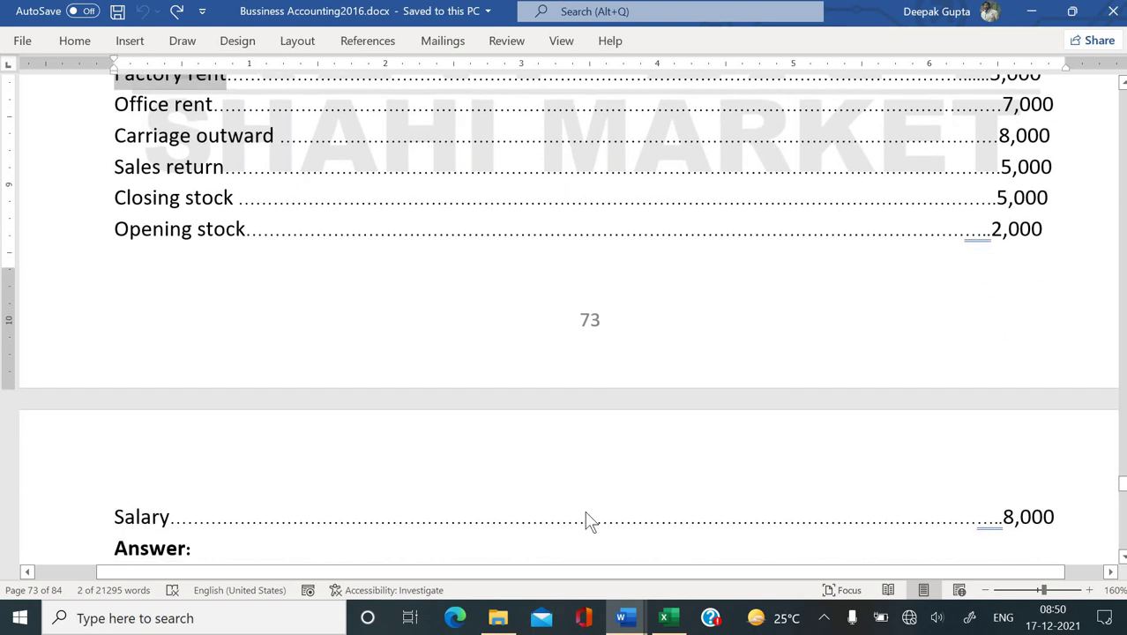
scroll(592, 513, "up", 8)
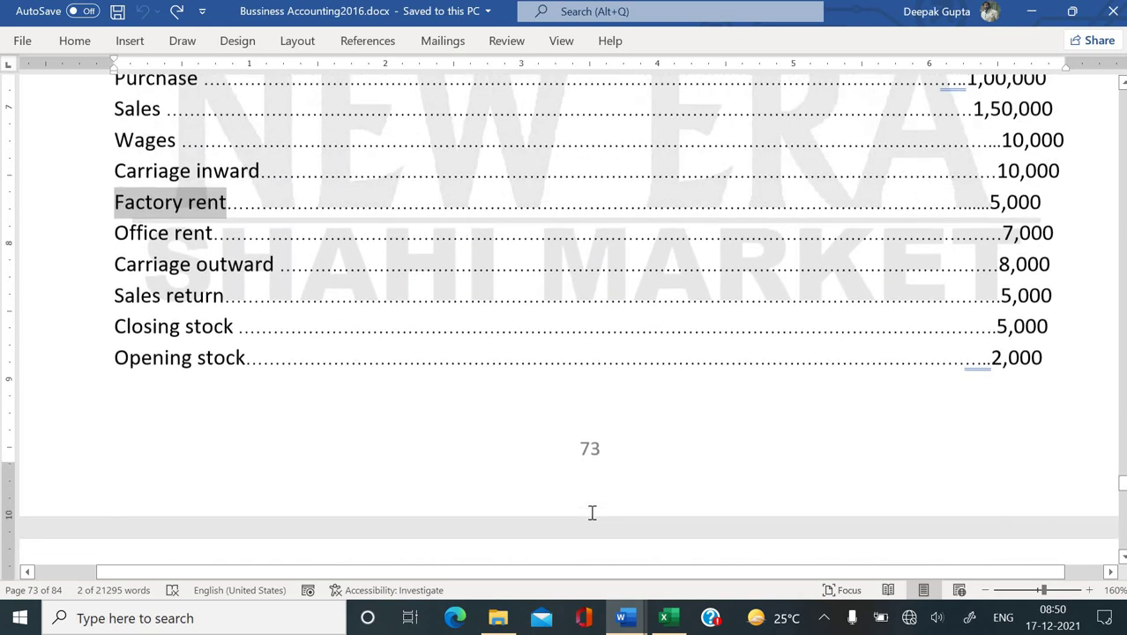
left_click(668, 619)
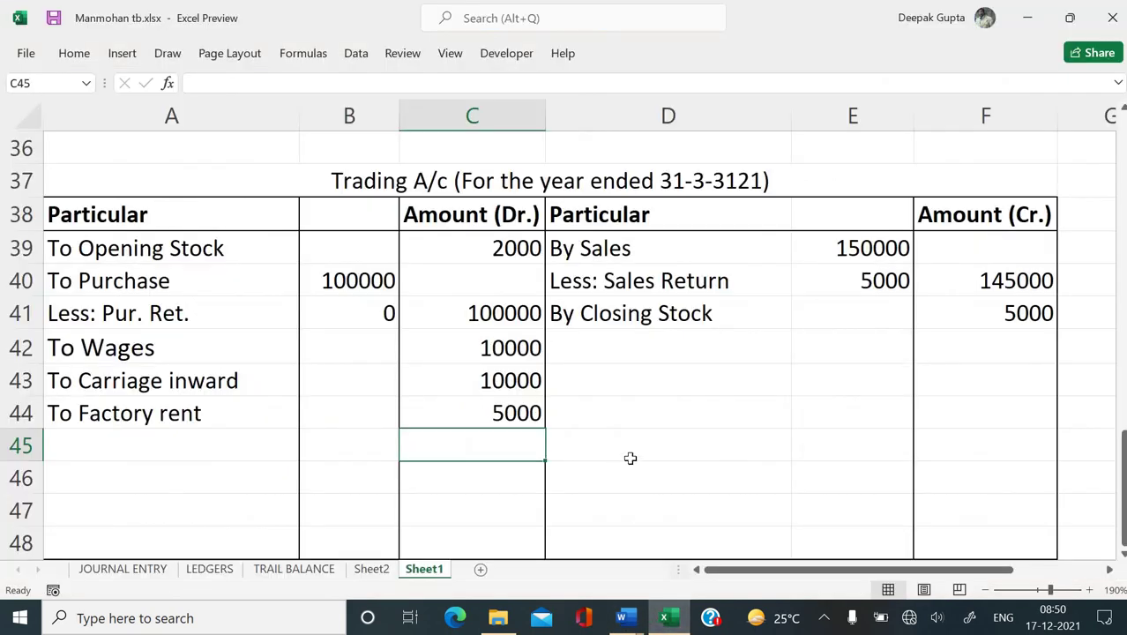
Step: Total the credit amounts of the Trading A/c in F48 with a SUM over F39:F46
scroll(631, 458, "down", 1)
scroll(840, 443, "up", 1)
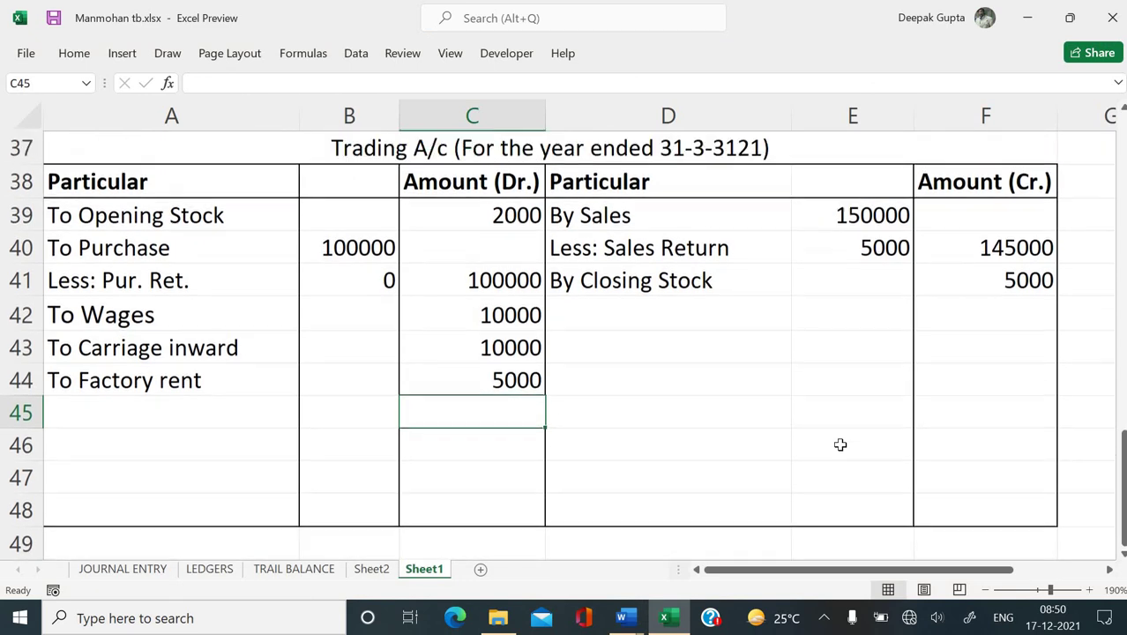
left_click(997, 516)
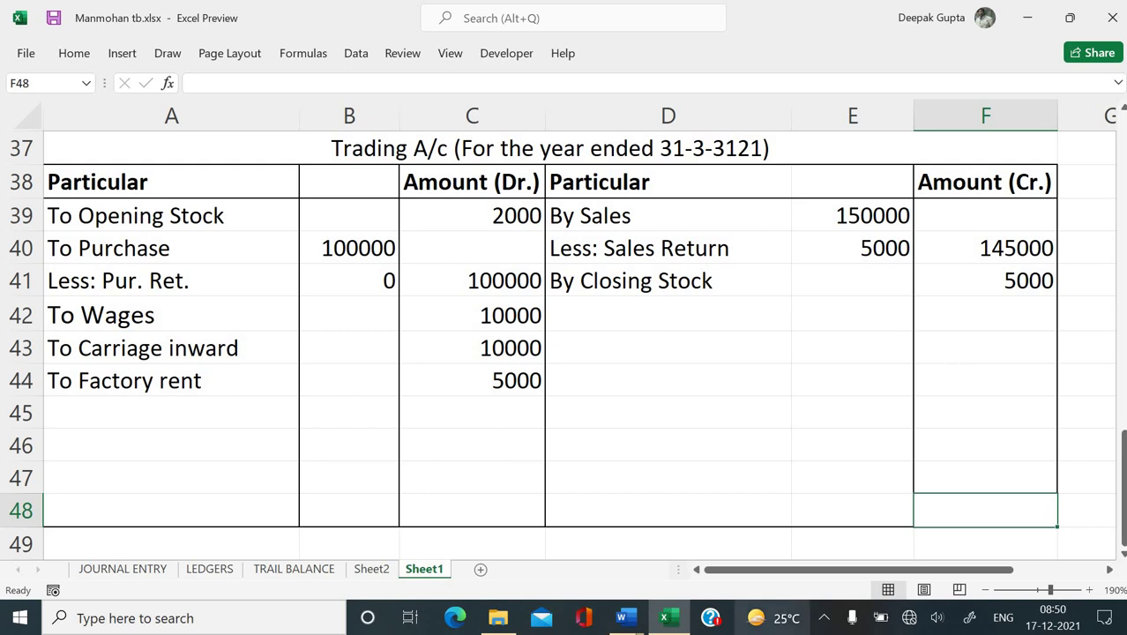
type("=sum(")
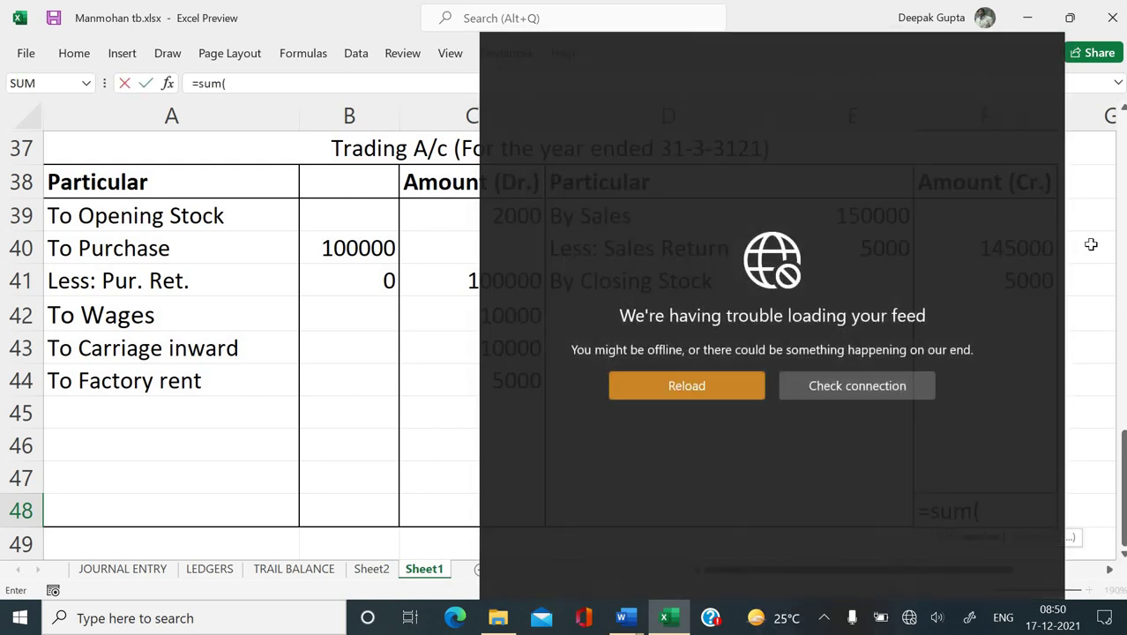
left_click(1091, 247)
left_click_drag(979, 220, 973, 433)
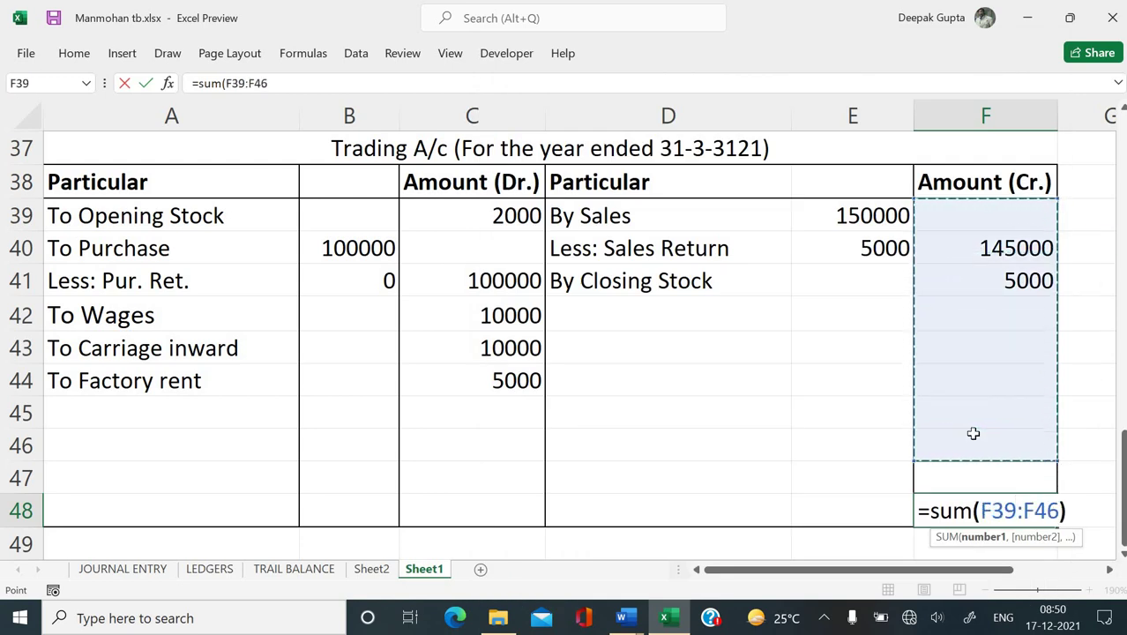
key("Return")
Step: Set the debit total in C48 equal to the credit total with the formula =F48
left_click(508, 497)
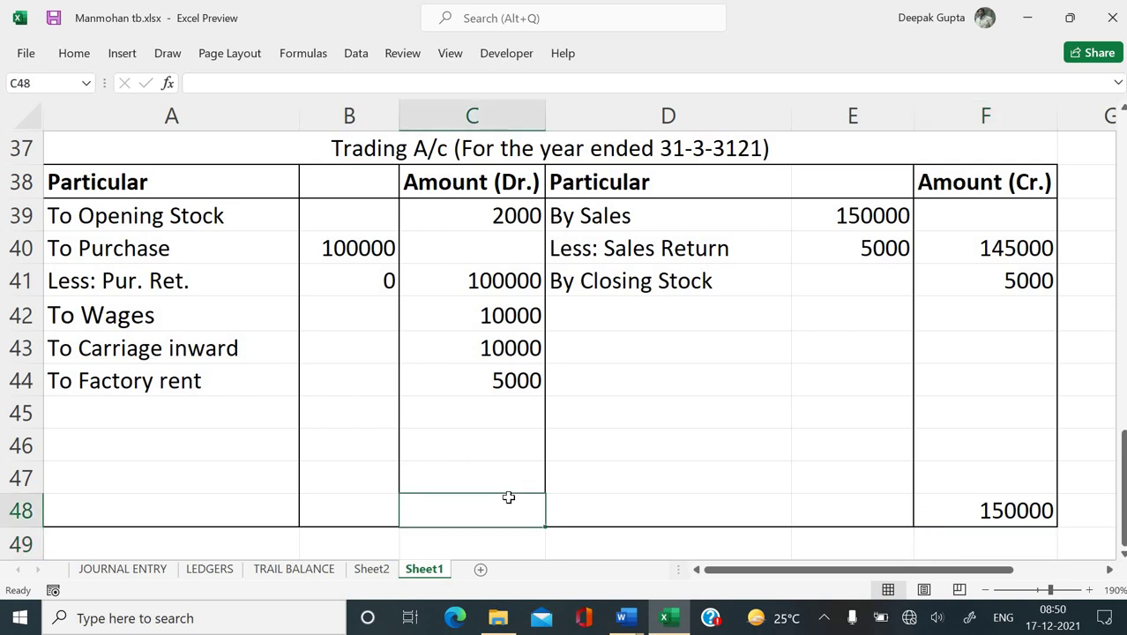
type("=")
left_click(950, 511)
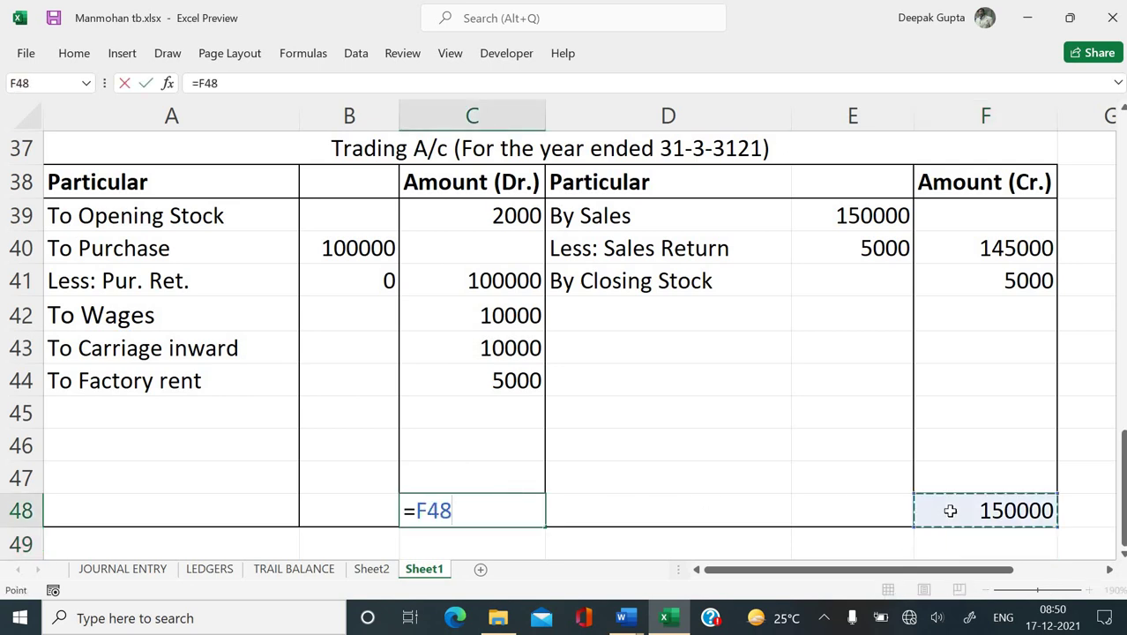
key("Return")
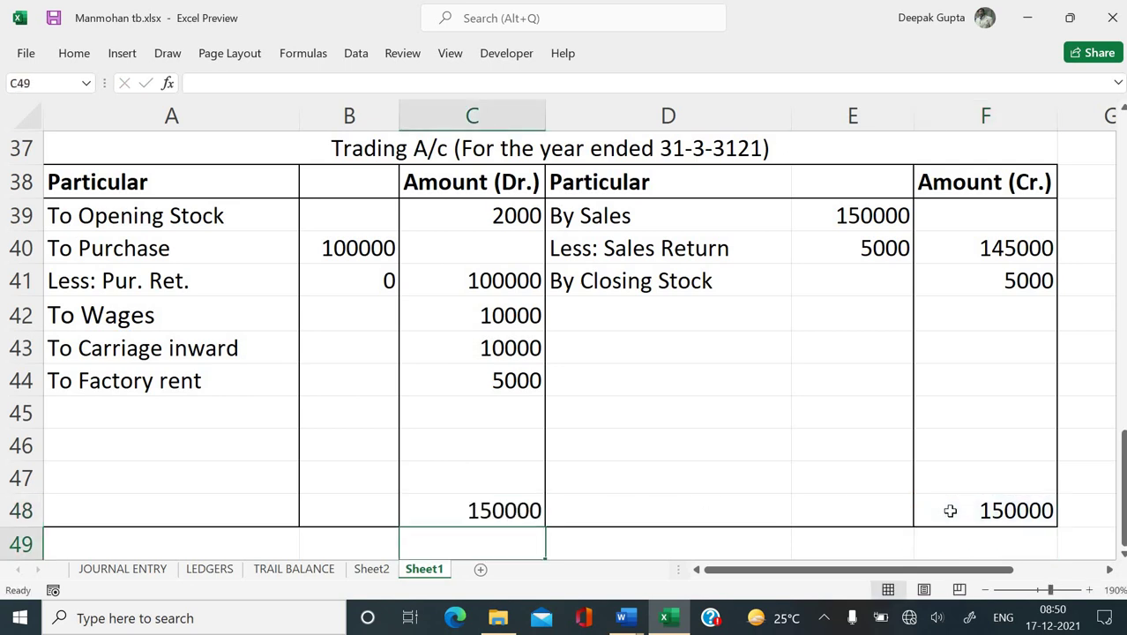
Step: Calculate the gross profit in C47 as C48 minus the SUM of C39:C45
left_click(499, 465)
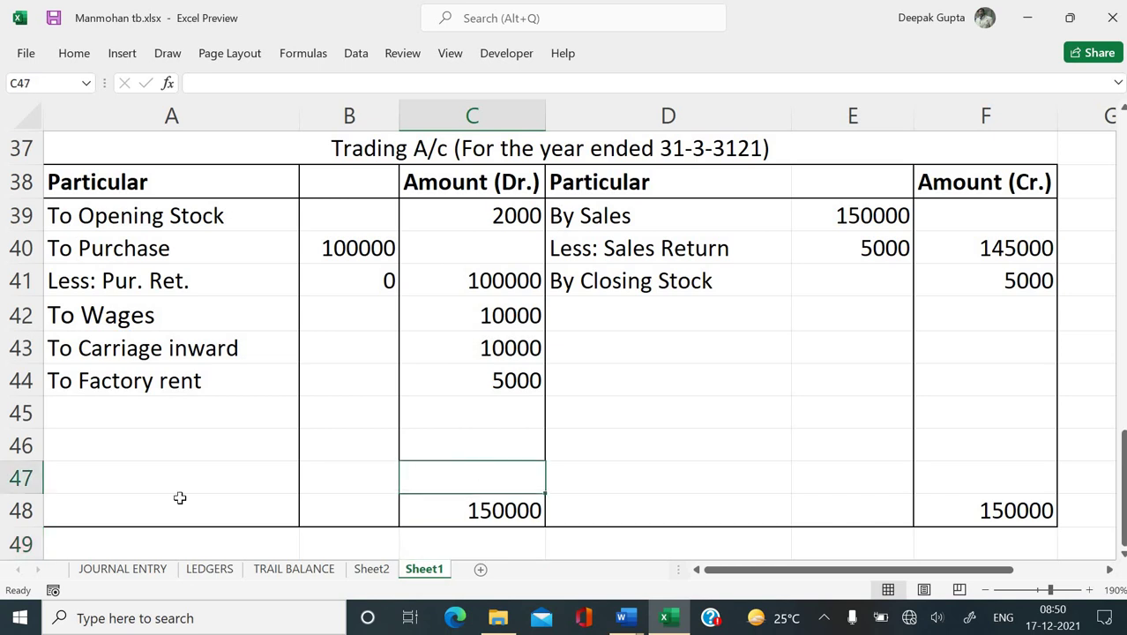
type("=")
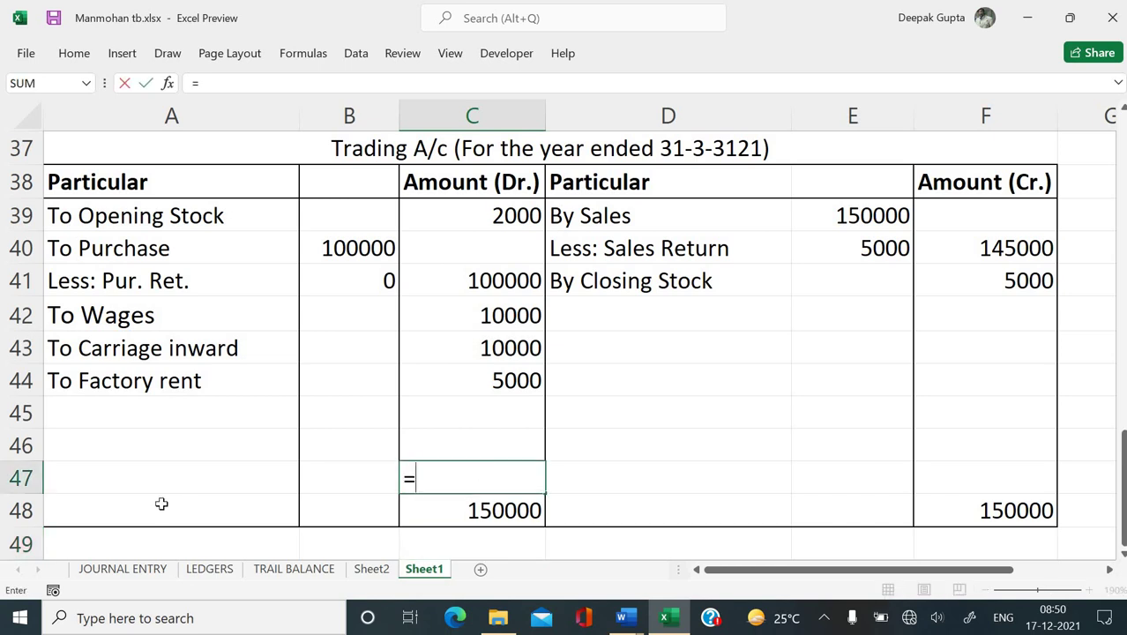
key("Down")
type("-")
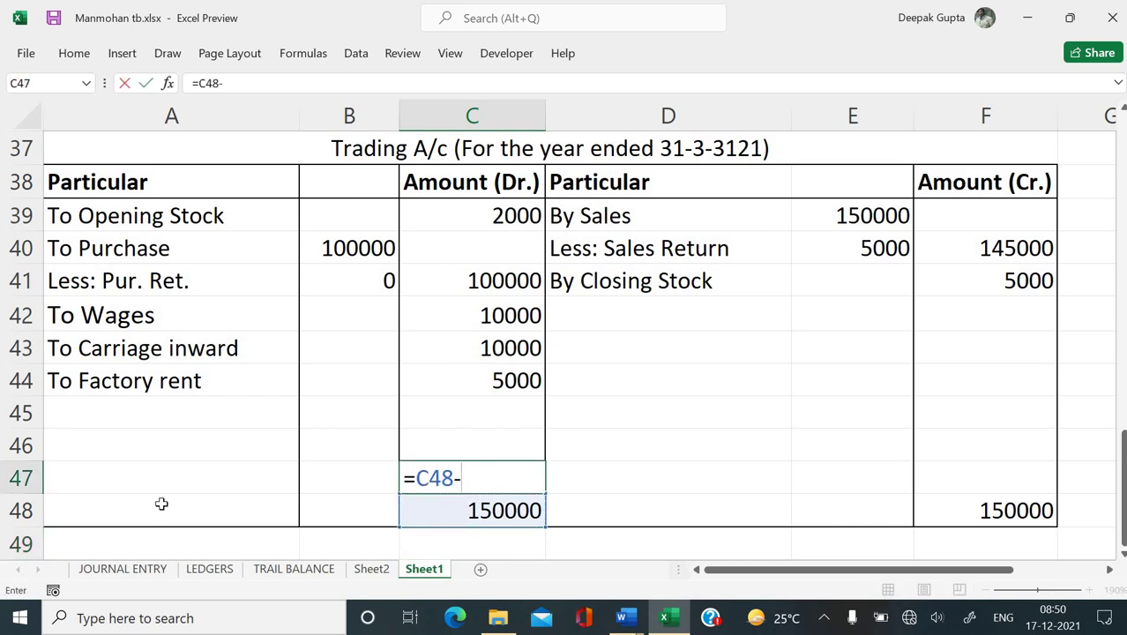
type("sum(")
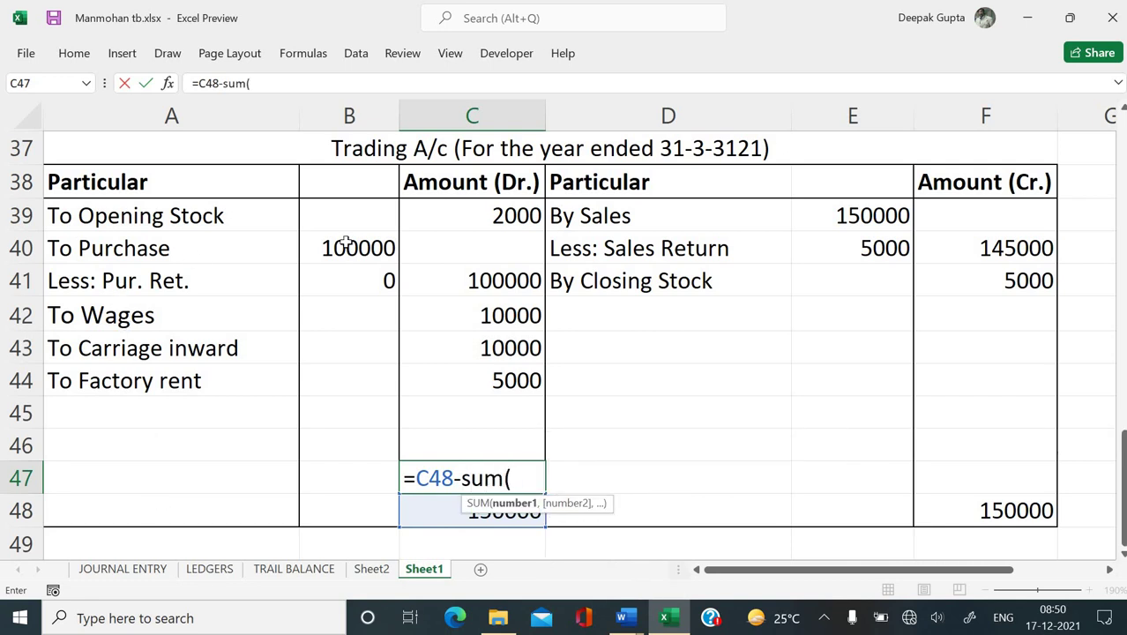
left_click_drag(481, 212, 464, 424)
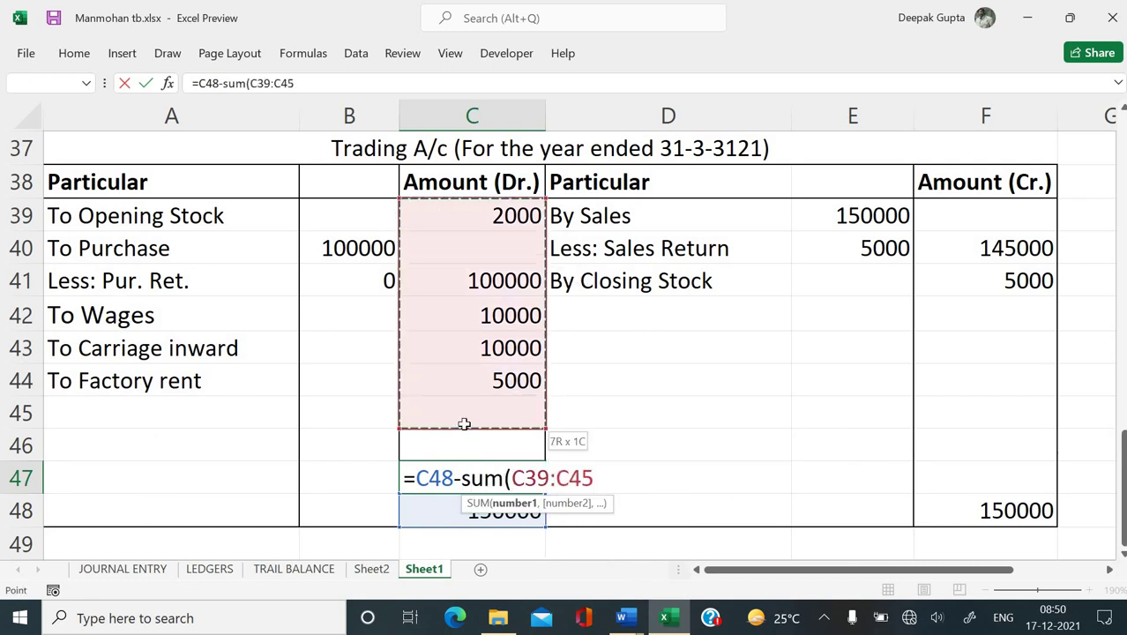
type(")")
key("Return")
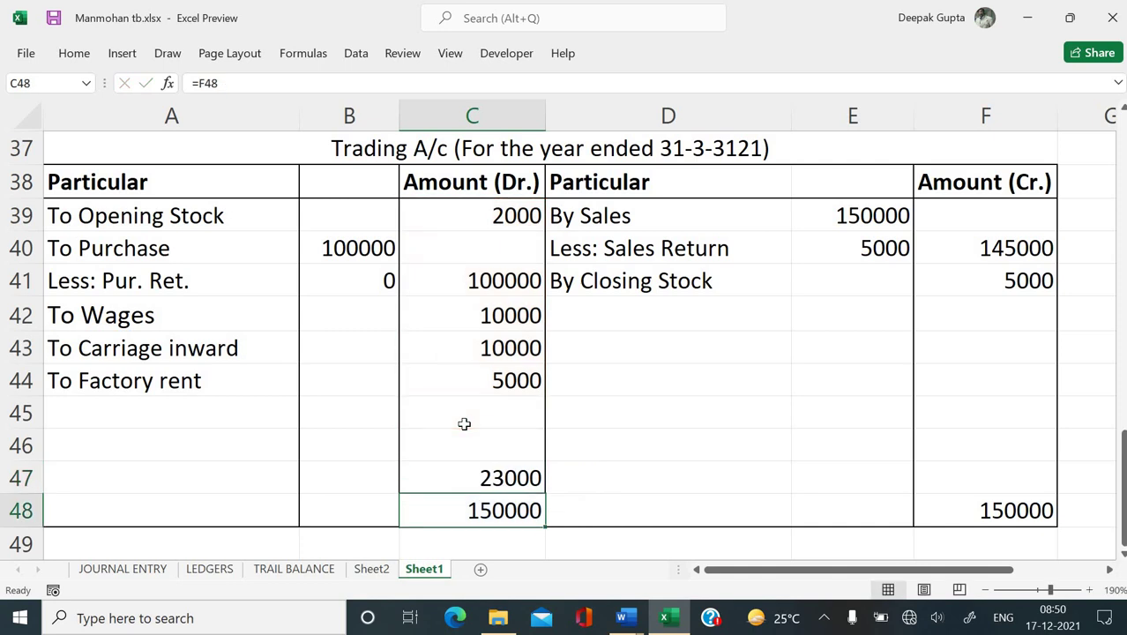
Step: Label the balancing figure by entering "To Gross Profit c/d" in A47
left_click(165, 473)
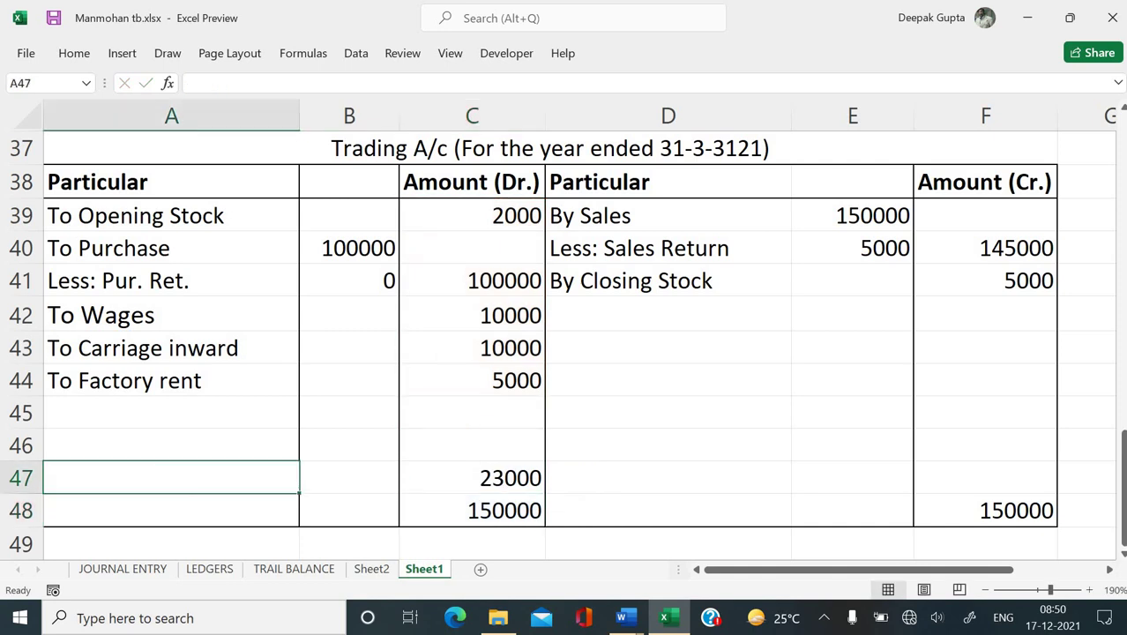
type("To G")
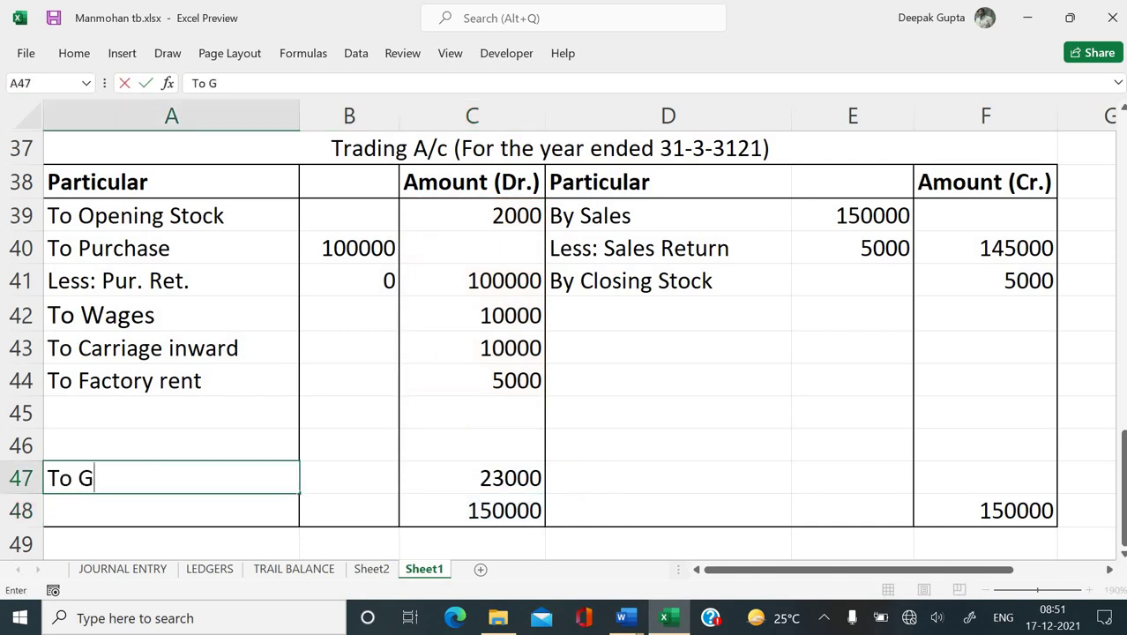
type("ross Pr")
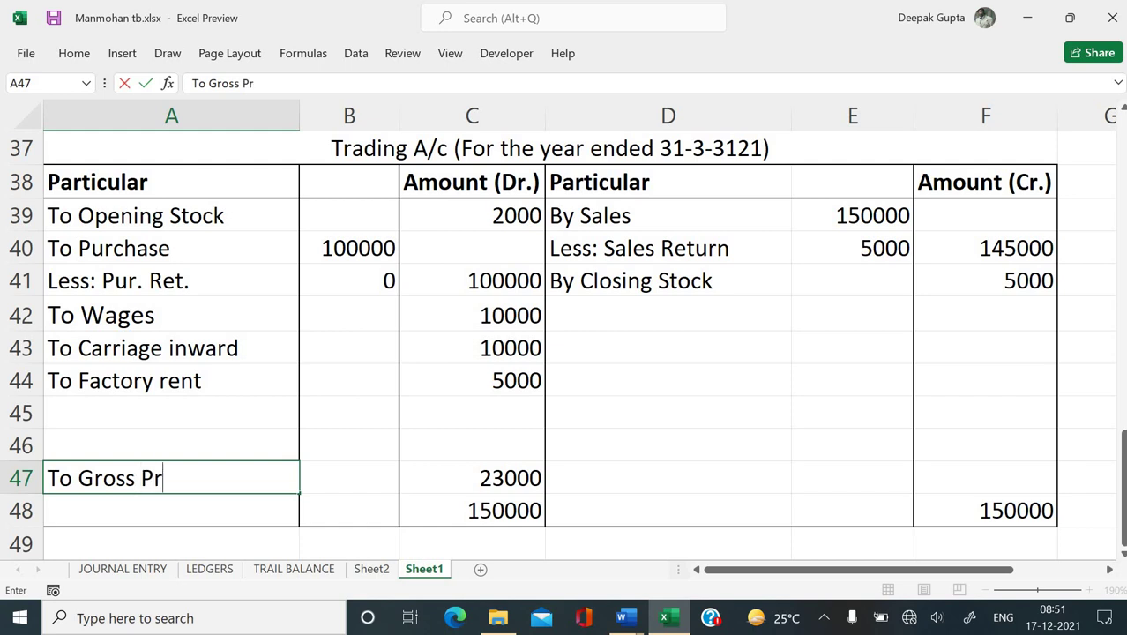
type("ofit C/d")
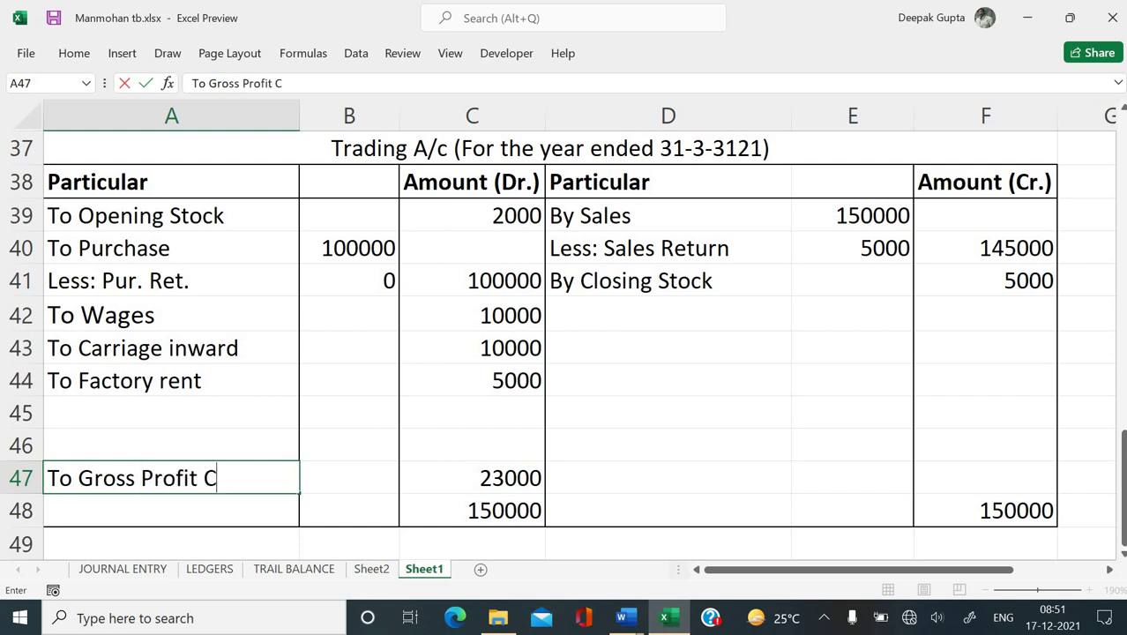
key("BackSpace")
key("BackSpace")
key("BackSpace")
type("c/d")
key("Return")
Step: Apply an outside border to both total cells, C48 and F48
key("Up")
key("Right")
key("Right")
key("Down")
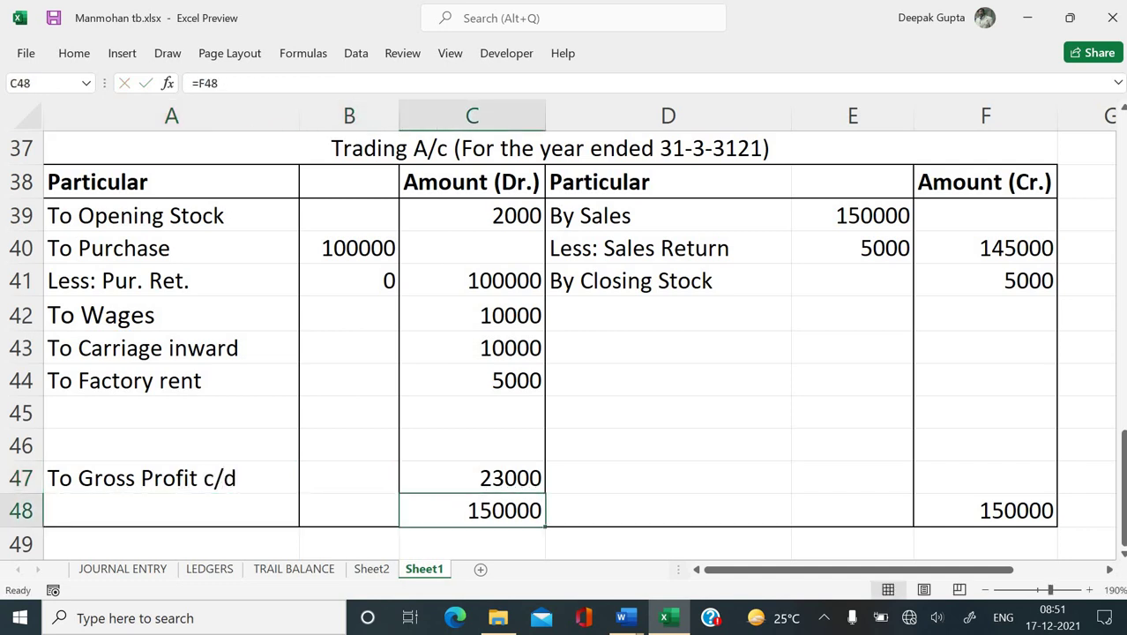
left_click(965, 518, "ctrl")
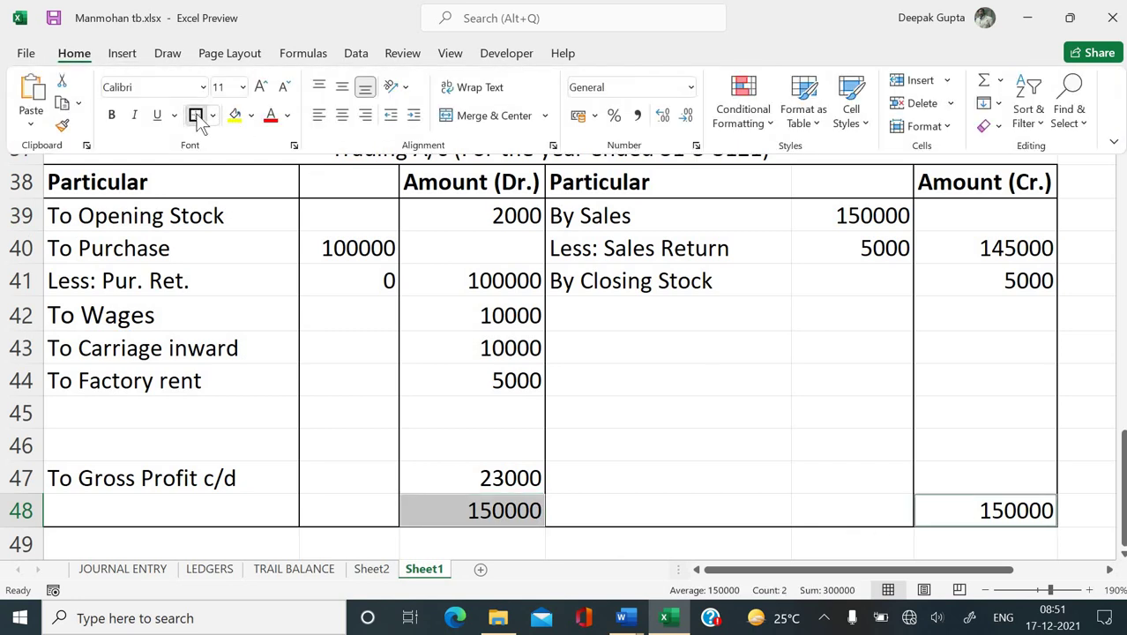
left_click(196, 115)
double_click(641, 424)
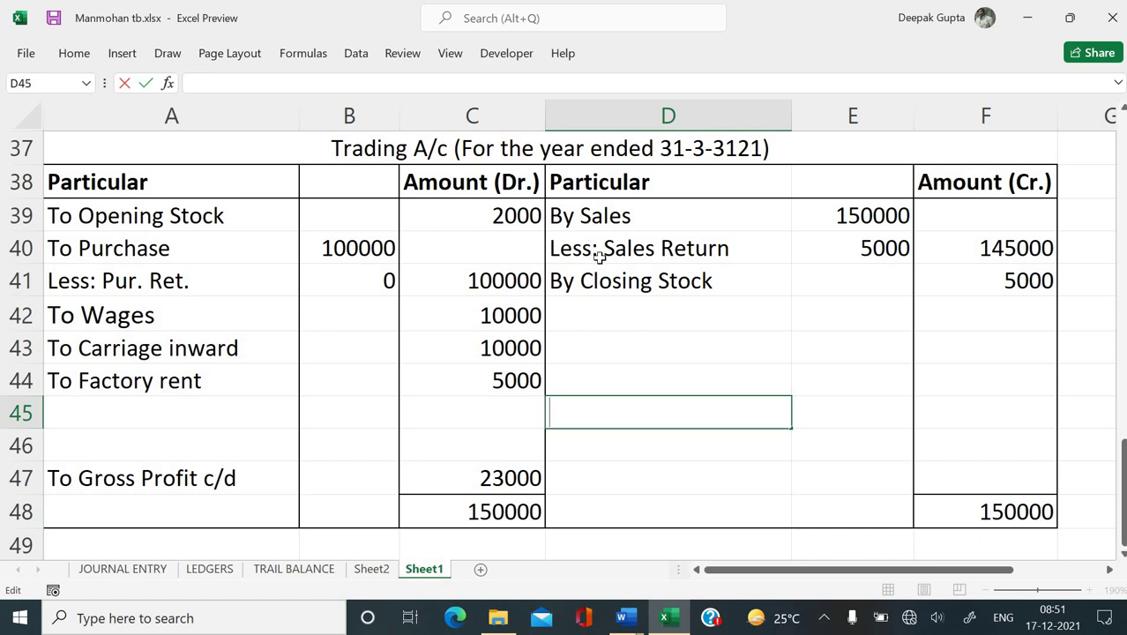
left_click(397, 344)
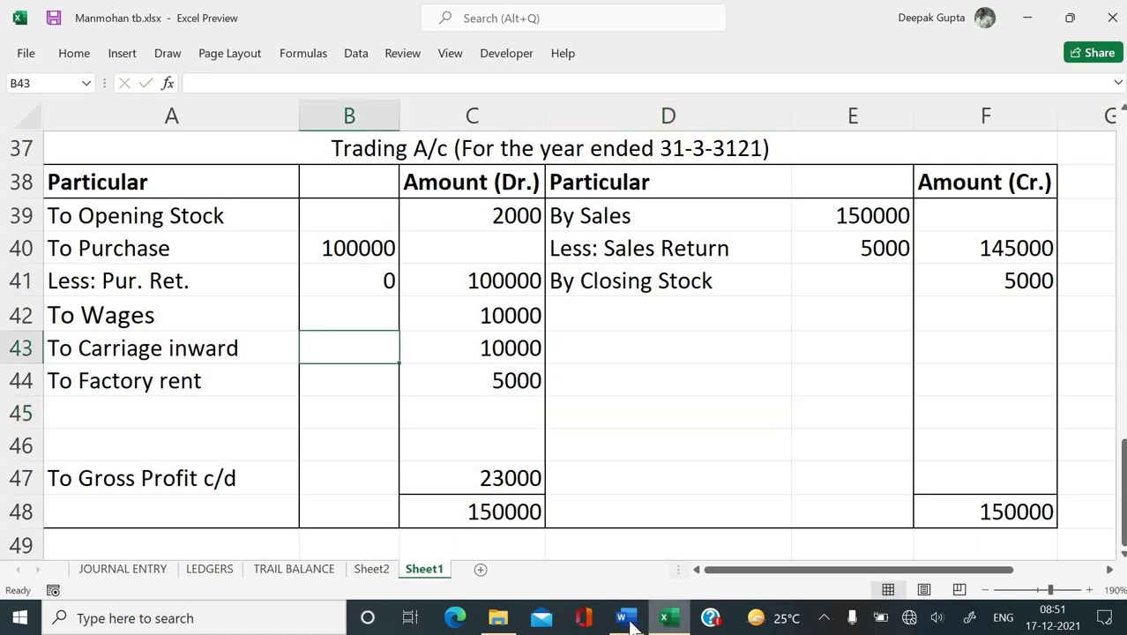
Step: Switch to the Word notes and compare the example's answer table with the completed Trading A/c
mouse_move(625, 618)
left_click(678, 545)
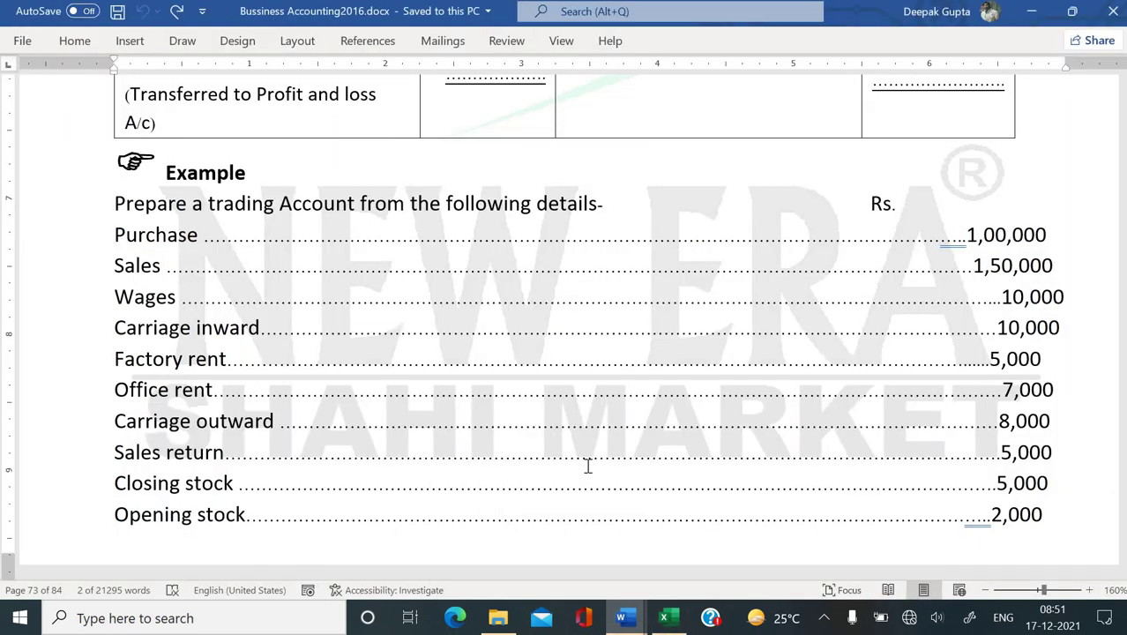
scroll(586, 464, "down", 8)
scroll(587, 468, "down", 8)
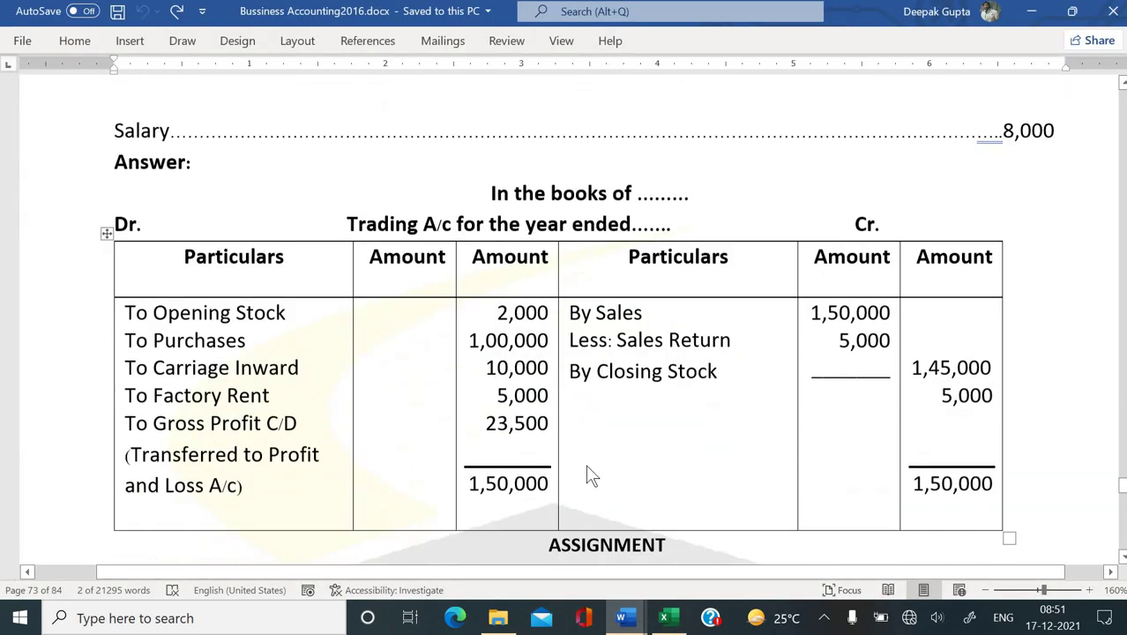
scroll(587, 467, "up", 2)
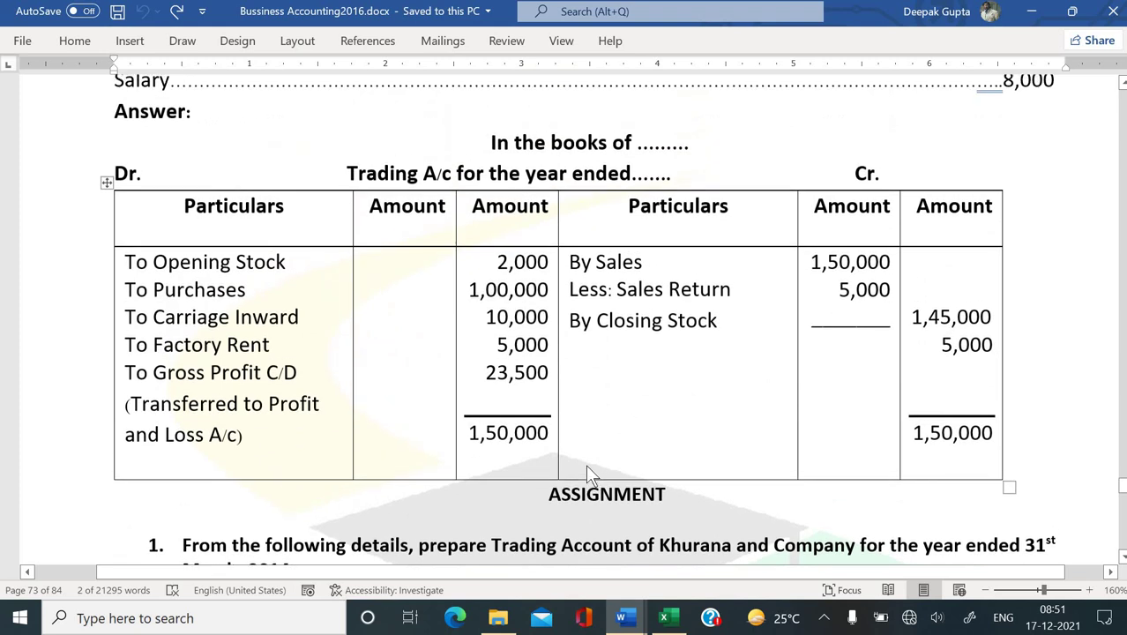
scroll(587, 465, "down", 5)
scroll(588, 466, "down", 3)
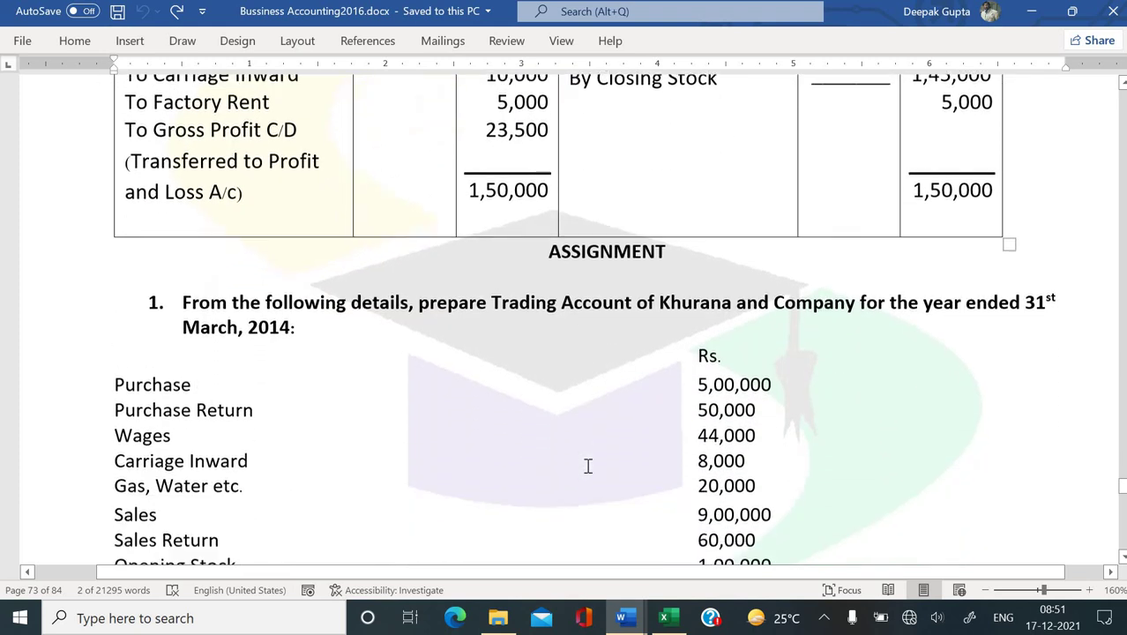
scroll(588, 466, "up", 5)
scroll(587, 466, "down", 9)
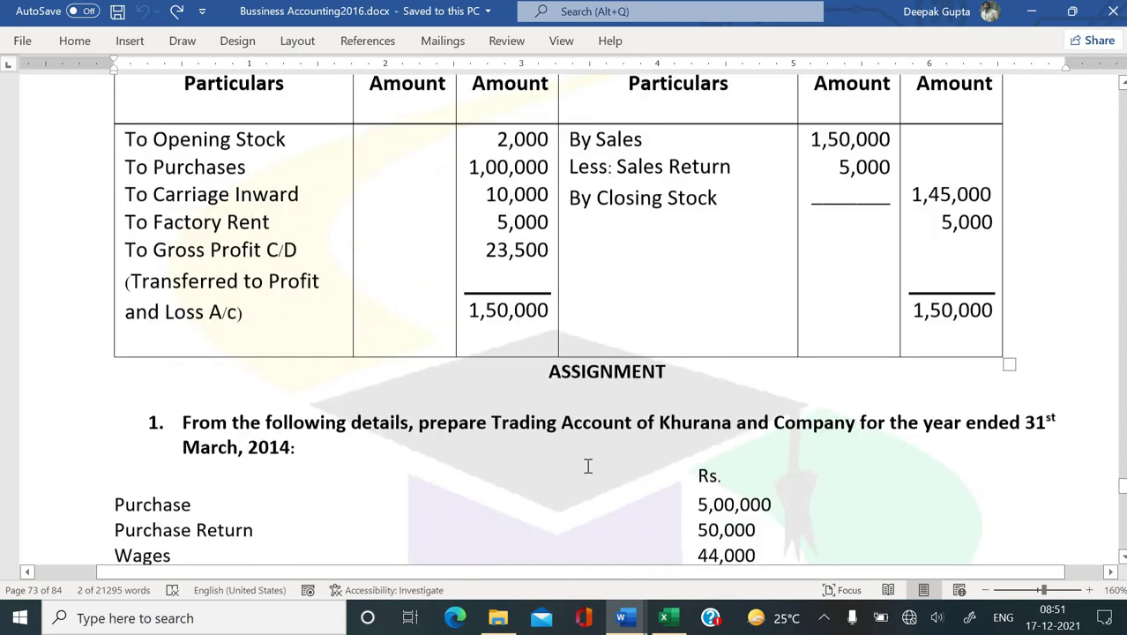
scroll(588, 466, "up", 5)
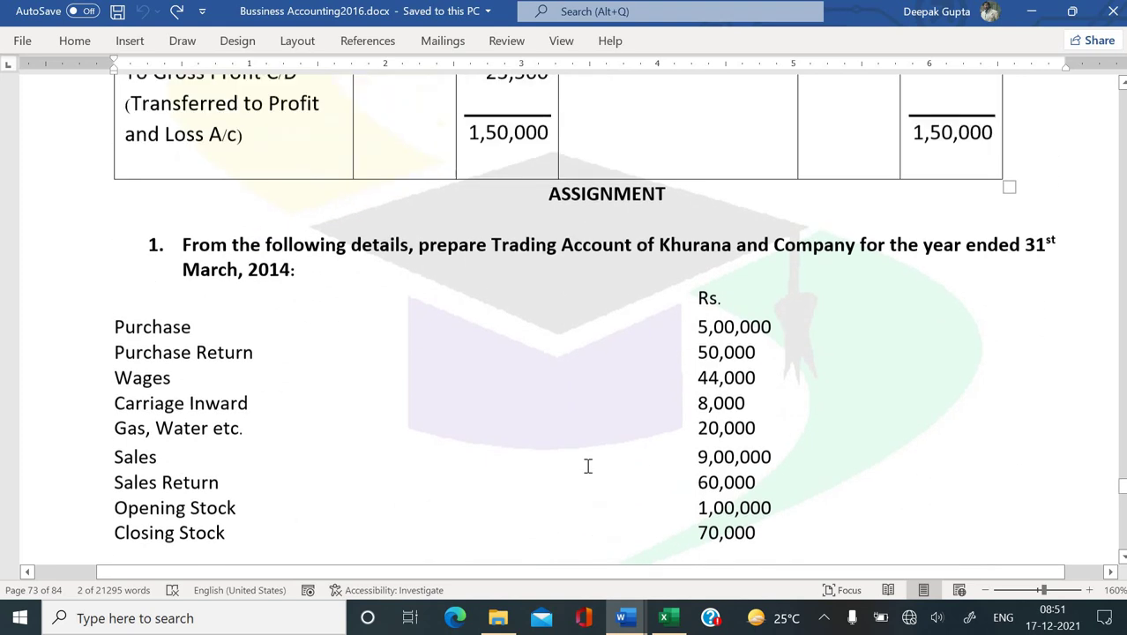
scroll(506, 152, "up", 3)
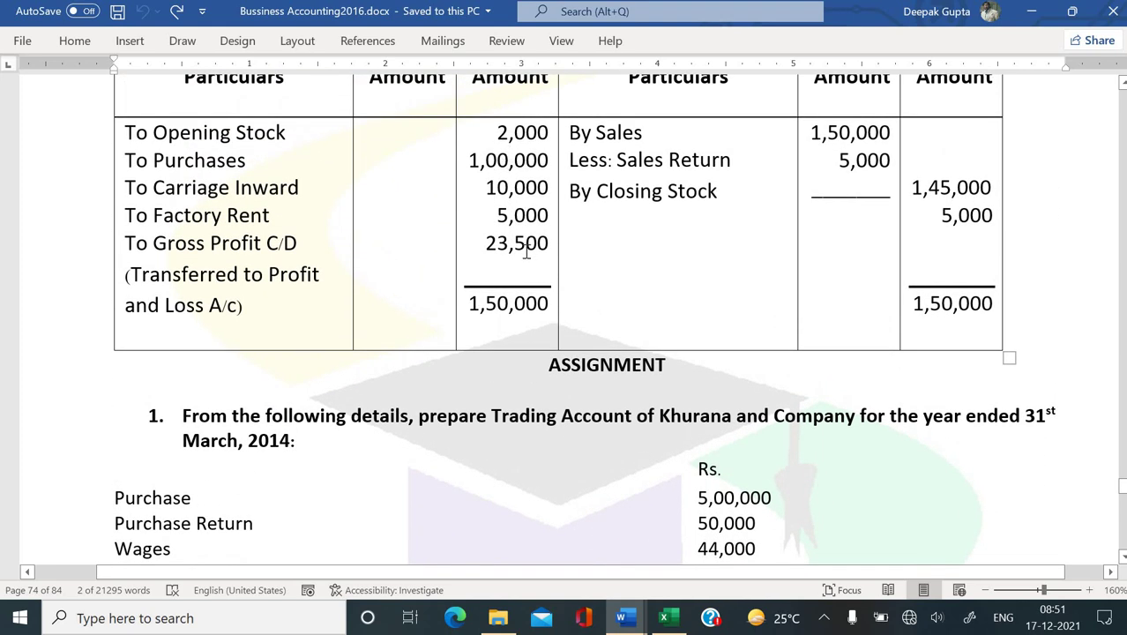
Step: Correct the Gross Profit C/D amount in the notes' answer table to 23,000 and save the document
left_click(526, 253)
key("BackSpace")
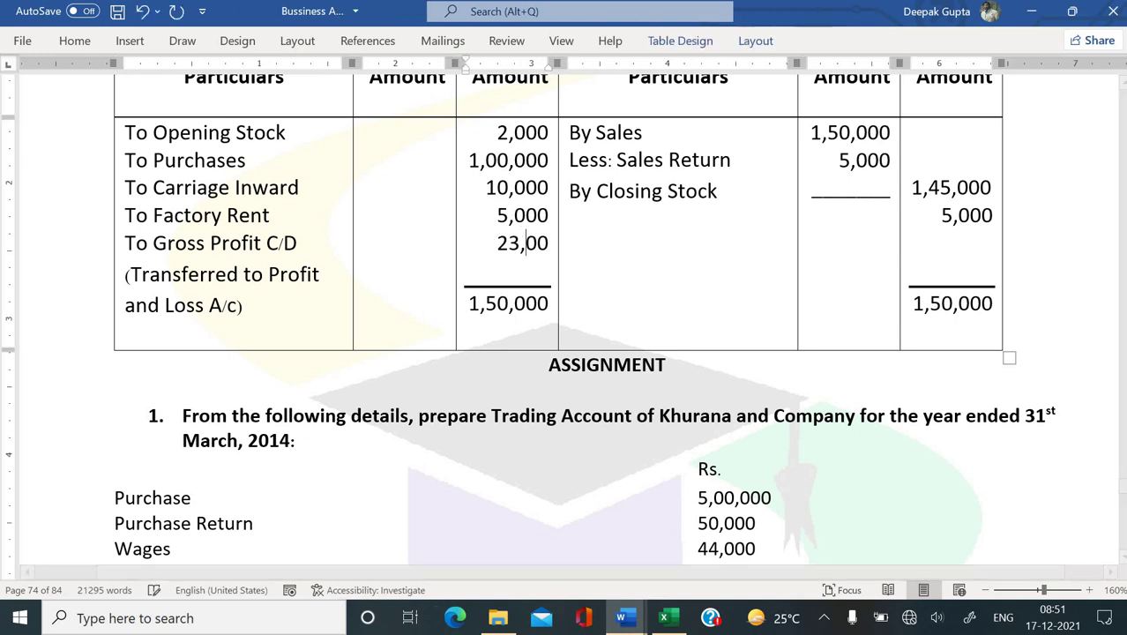
type("0")
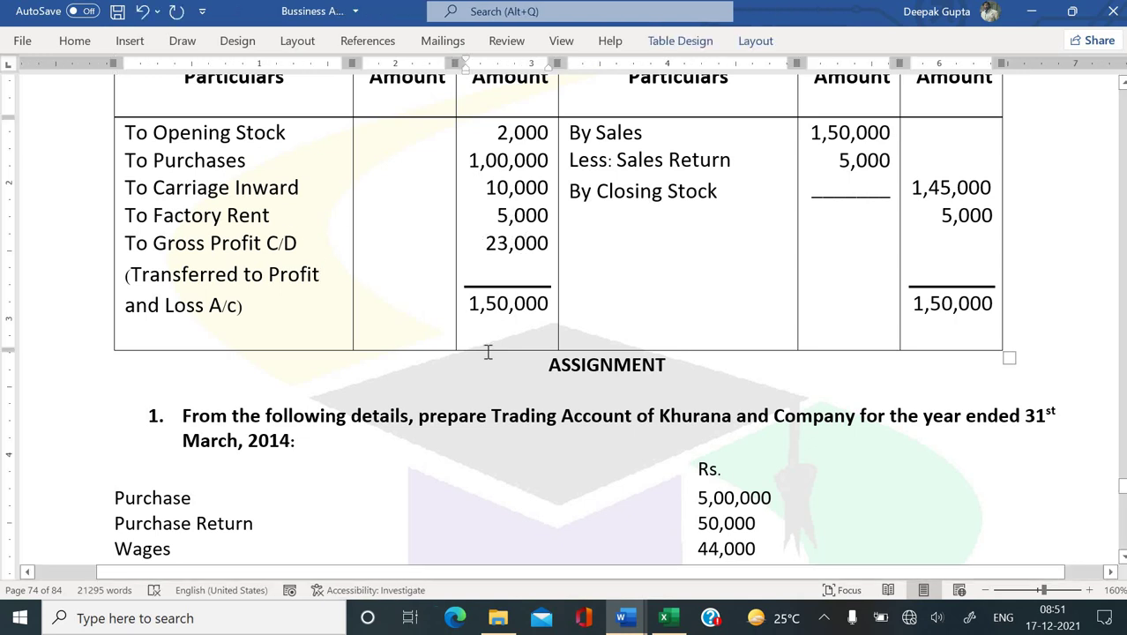
scroll(487, 351, "down", 1)
scroll(488, 351, "down", 2)
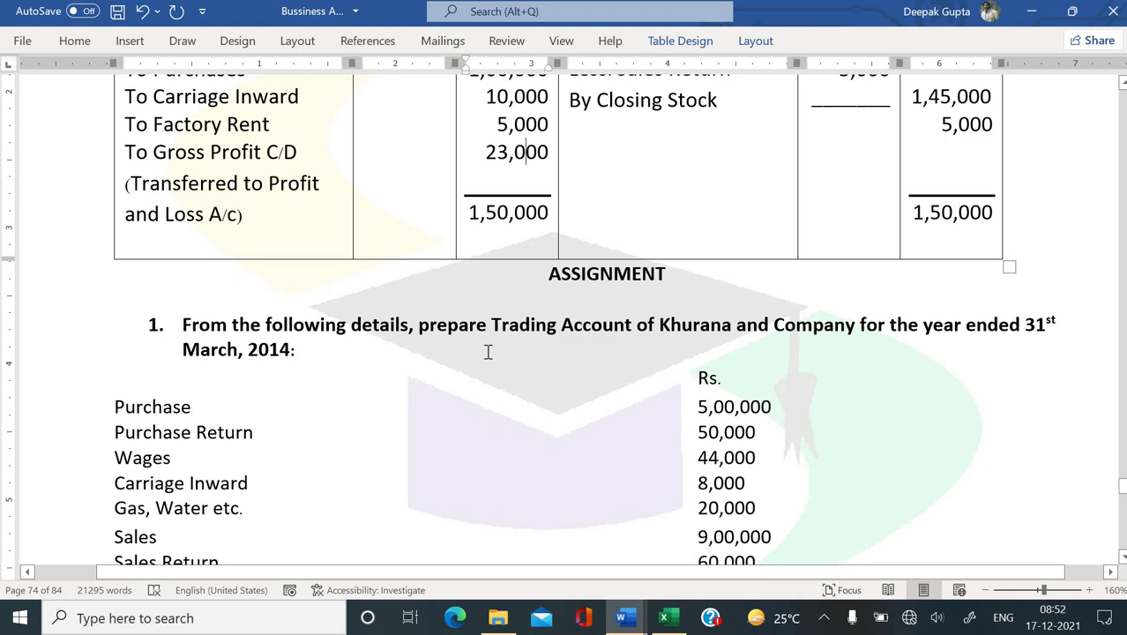
key("ctrl+s")
Step: Review the Trading Account assignment for Khurana and Company and the Profit and Loss Account introduction in the notes
scroll(488, 351, "down", 3)
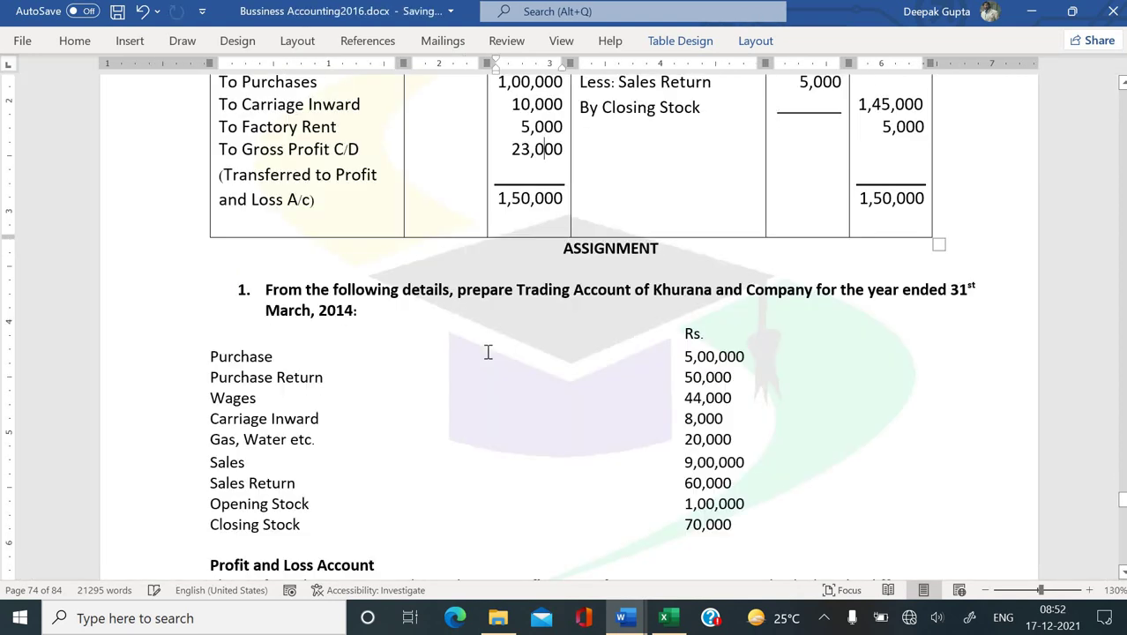
scroll(488, 351, "up", 3)
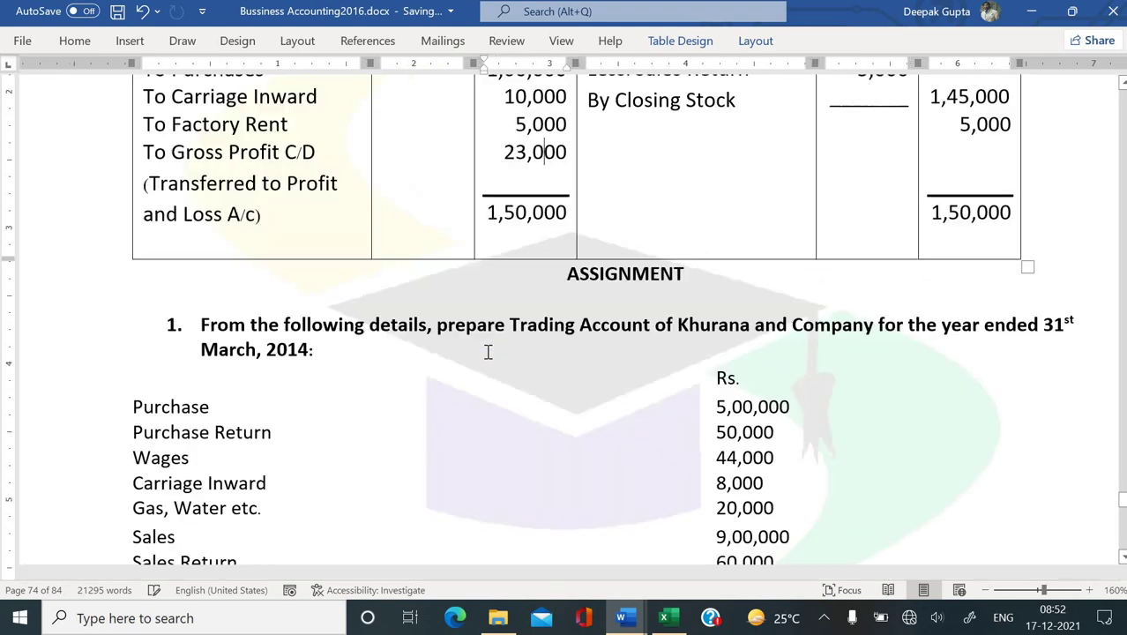
scroll(435, 350, "down", 4)
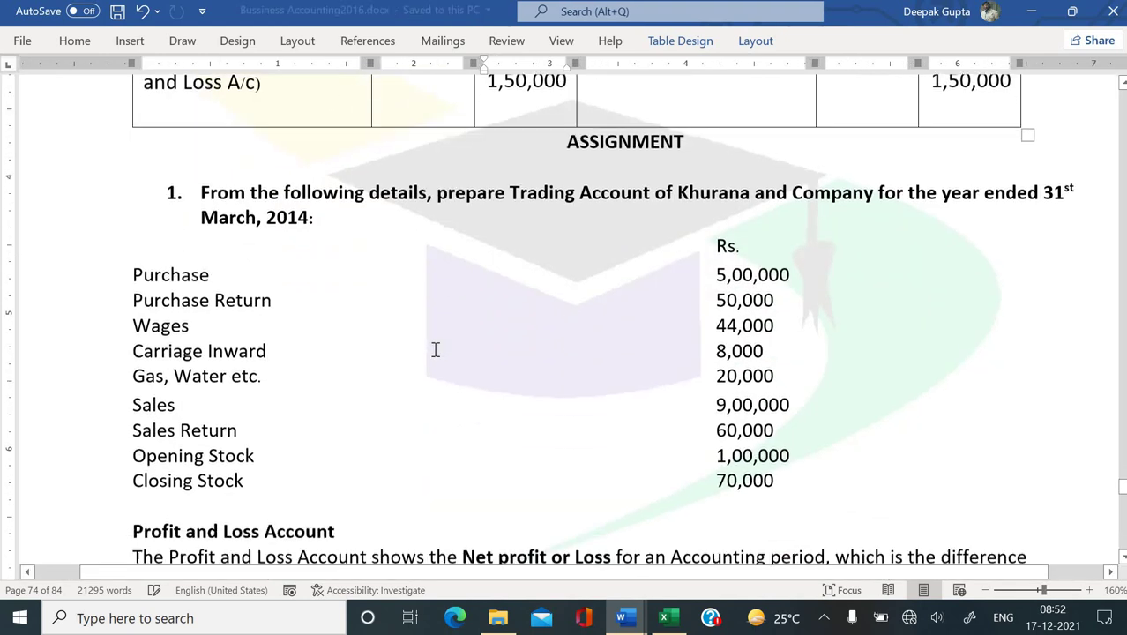
scroll(435, 350, "up", 1)
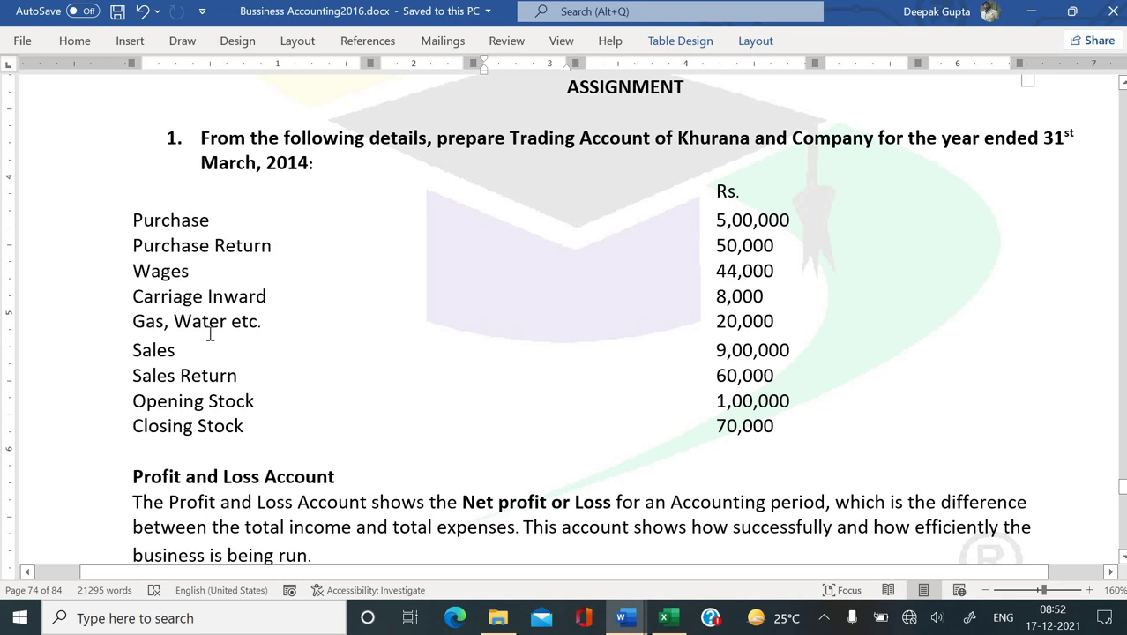
scroll(487, 266, "down", 5)
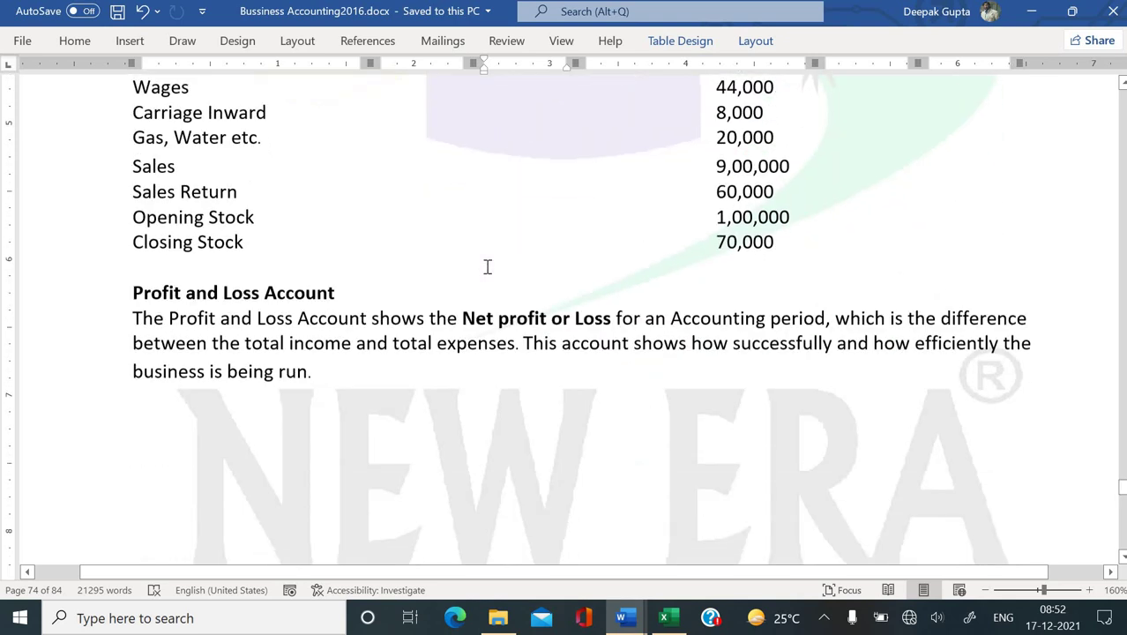
scroll(487, 266, "down", 1)
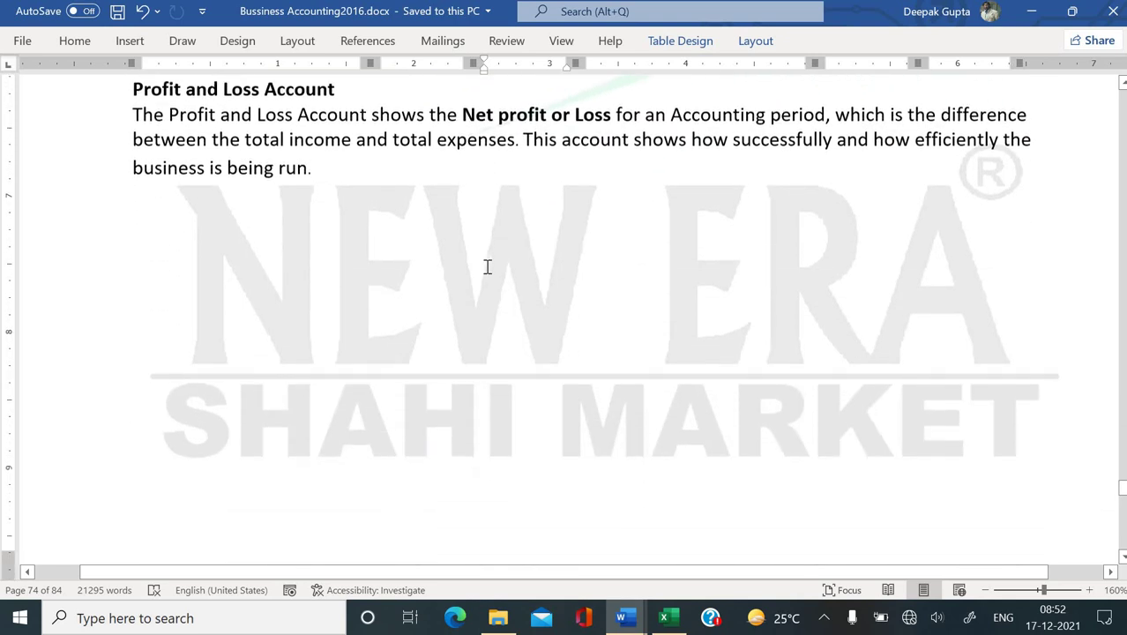